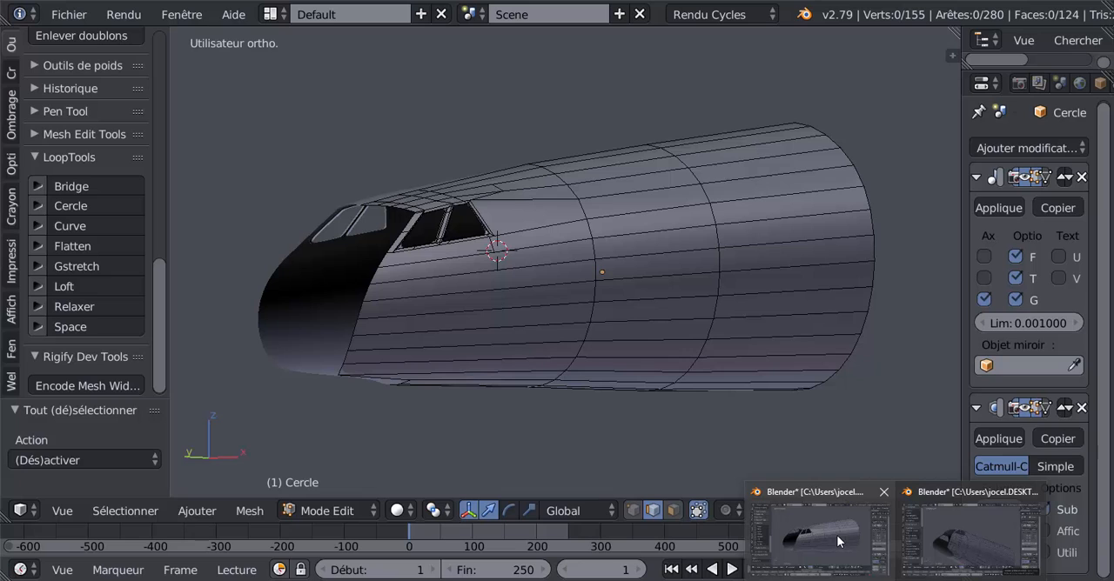
Switch to the Blender window with the finished nose model and examine its cockpit windows in Object Mode.
mouse_move(947, 533)
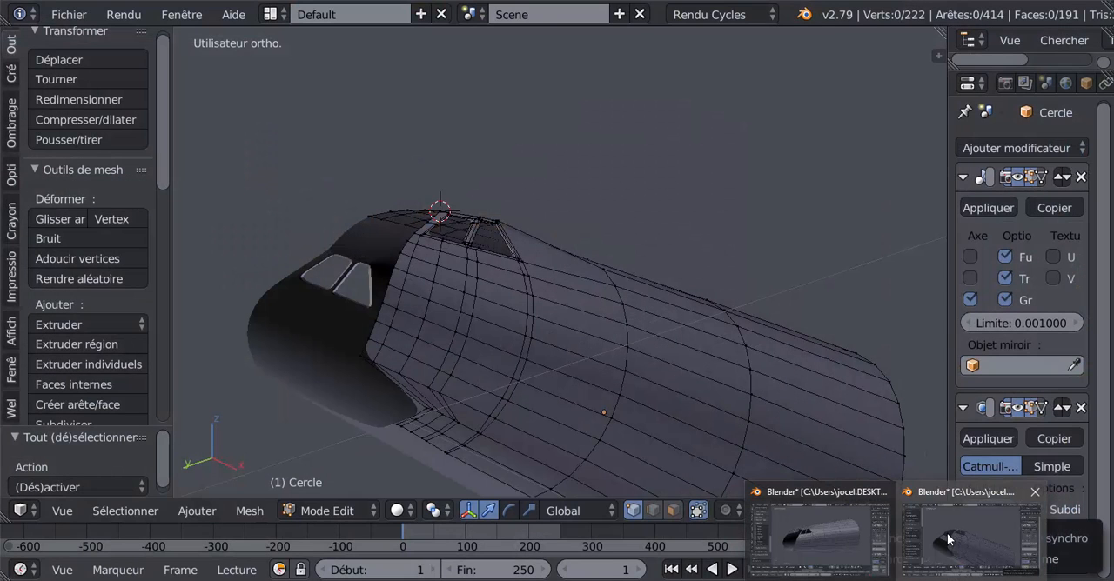
mouse_move(851, 540)
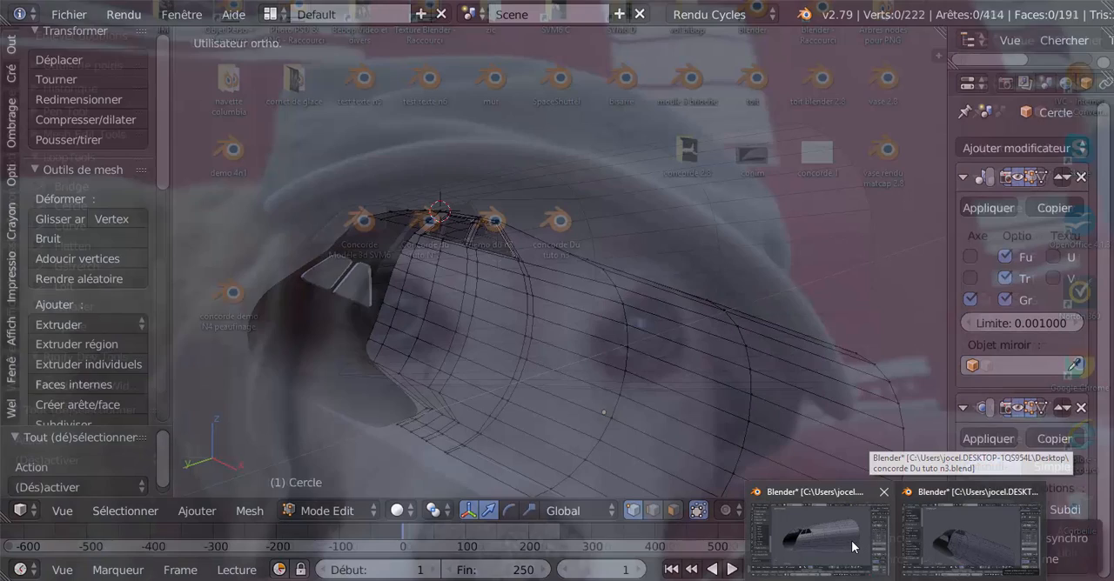
click(851, 541)
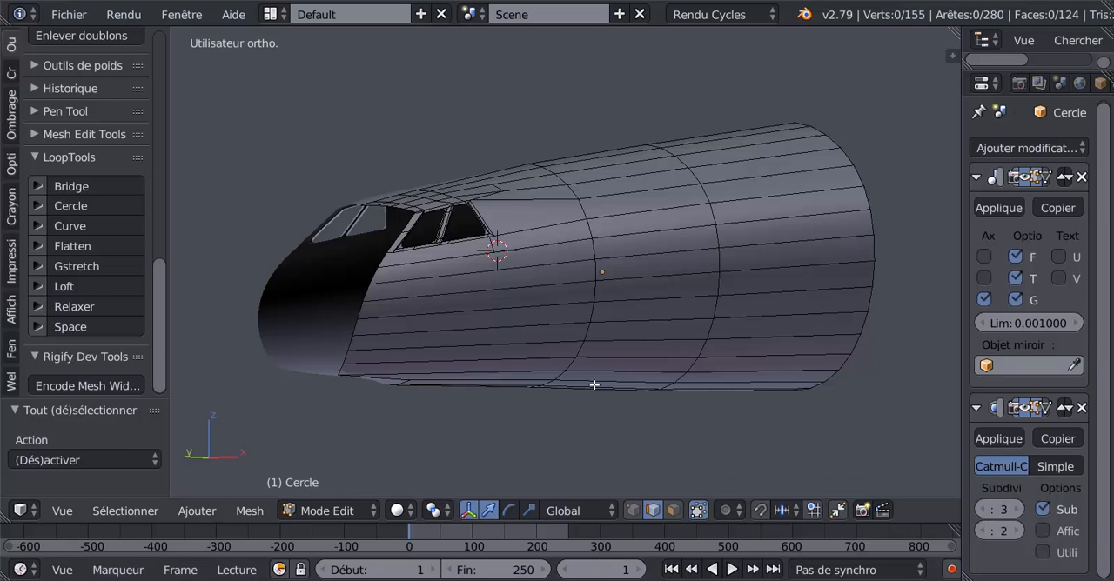
mouse_move(609, 402)
middle_down()
mouse_move(629, 398)
mouse_move(615, 371)
mouse_move(652, 400)
mouse_move(627, 393)
middle_up()
key(Tab)
scroll(614, 389, up, 2)
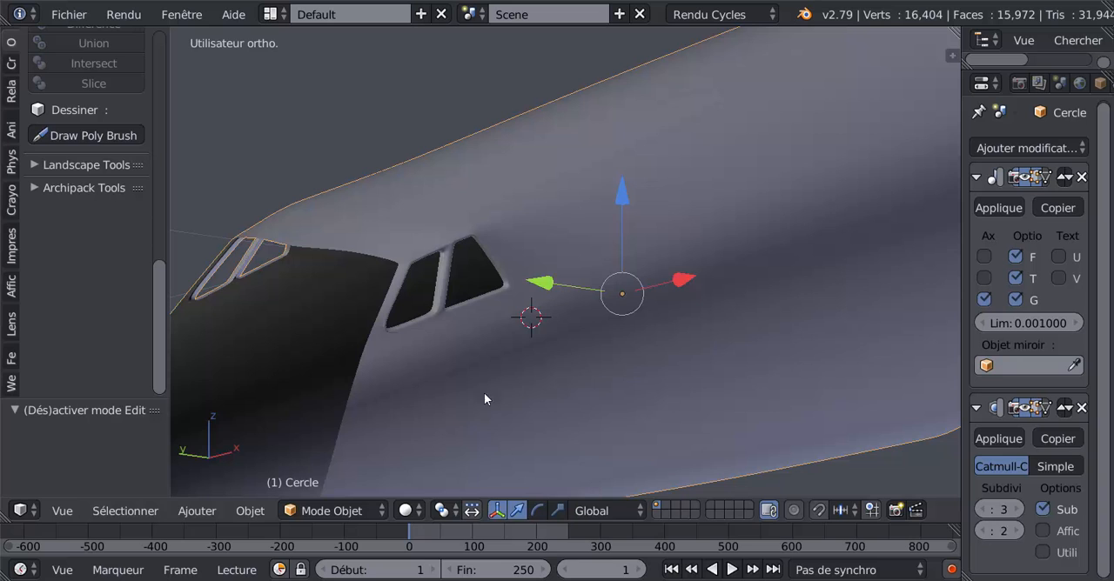
middle_drag(484, 393, 441, 398)
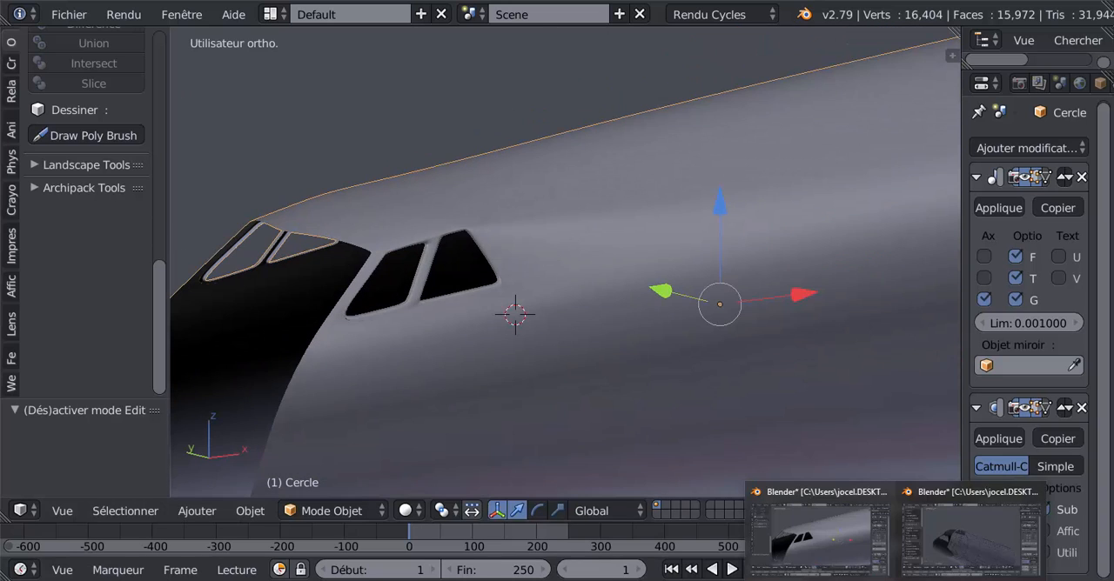
Switch to the Blender window with the denser fuselage mesh and show the cockpit windows in front view.
click(970, 532)
middle_drag(651, 416, 560, 442)
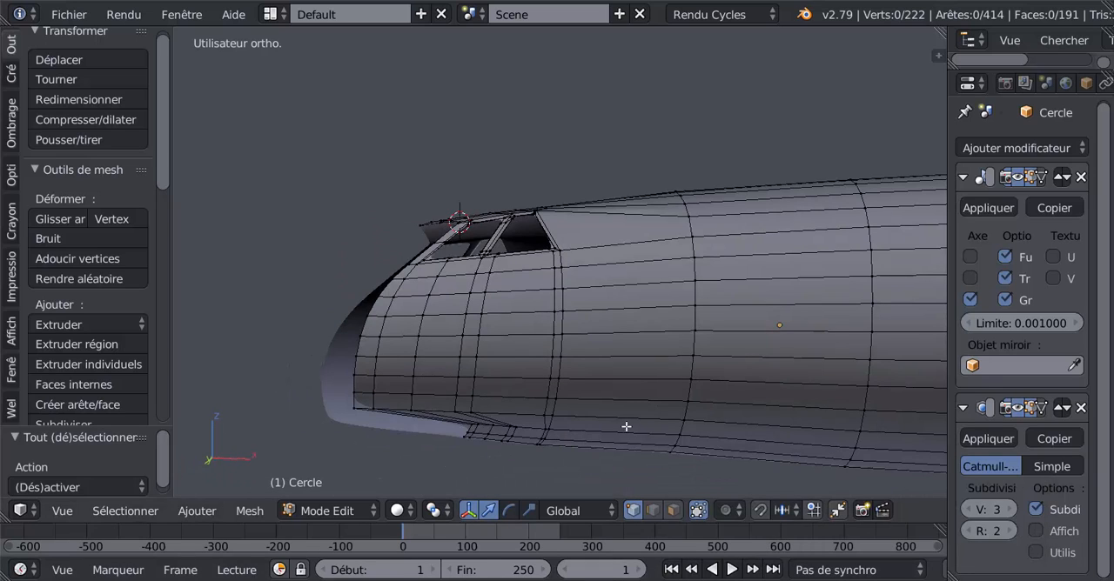
key(KP_1)
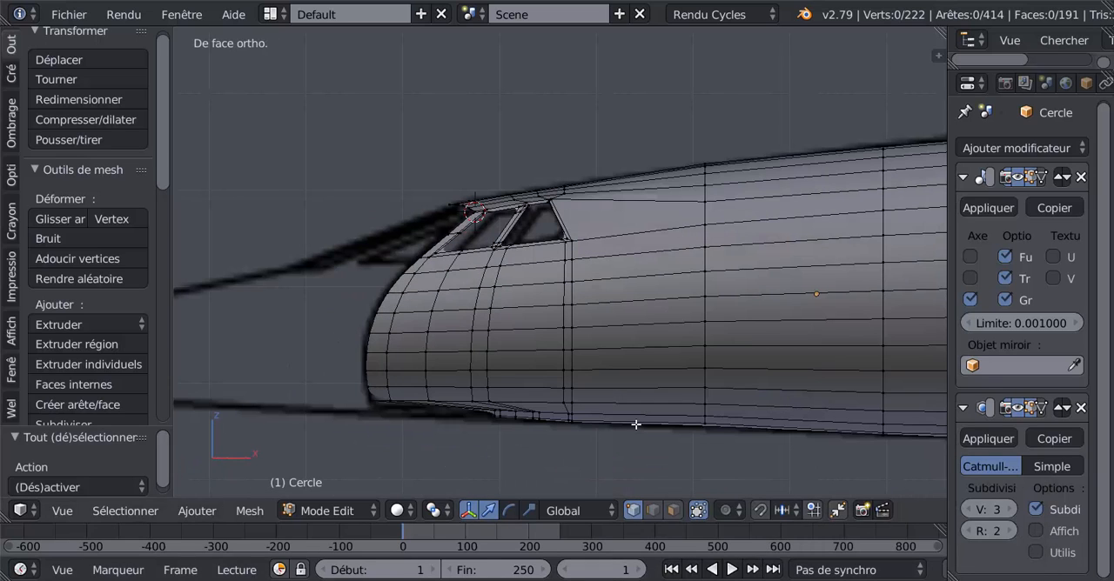
scroll(592, 257, up, 4)
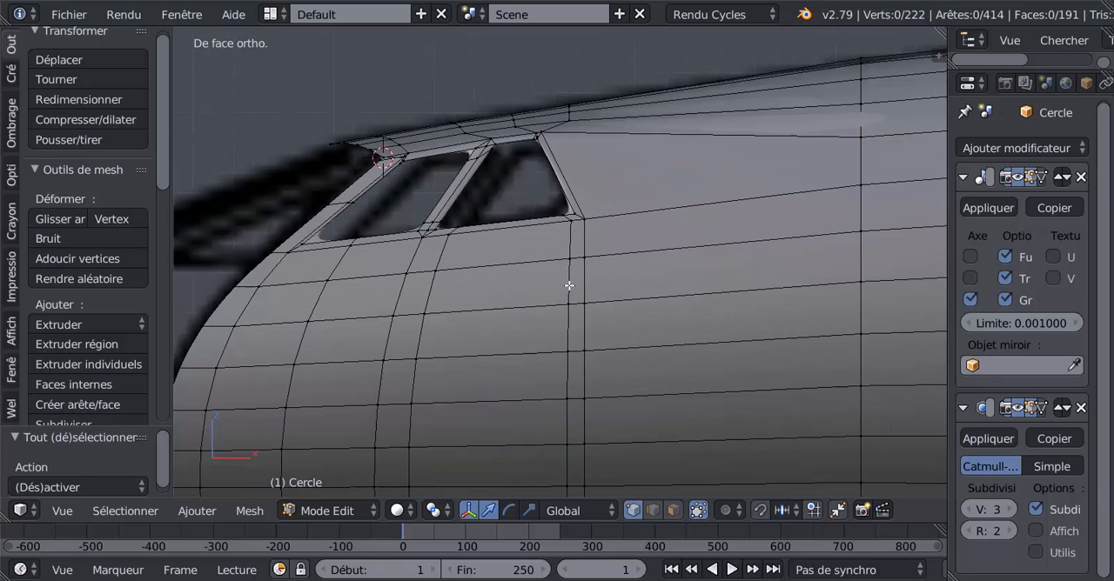
Select the vertical edge loop running down from the rear cockpit window's lower rear corner and show the mesh in wireframe.
alt+click(569, 285)
middle_drag(601, 309, 620, 334)
scroll(579, 352, down, 2)
middle_drag(575, 377, 527, 320)
middle_drag(553, 355, 605, 408)
scroll(569, 350, up, 5)
scroll(592, 360, up, 3)
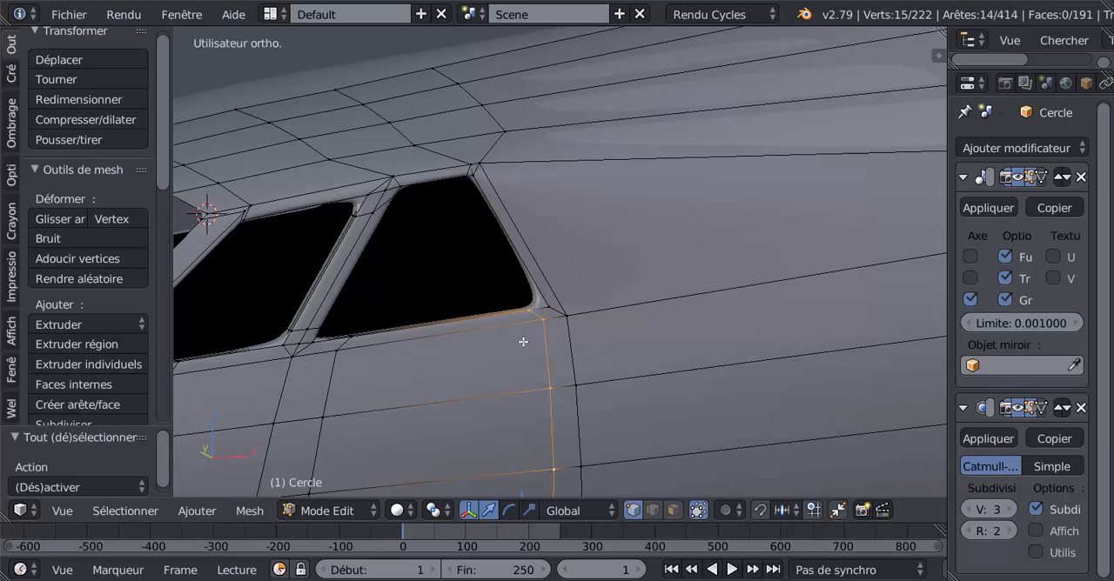
scroll(525, 339, up, 2)
key(z)
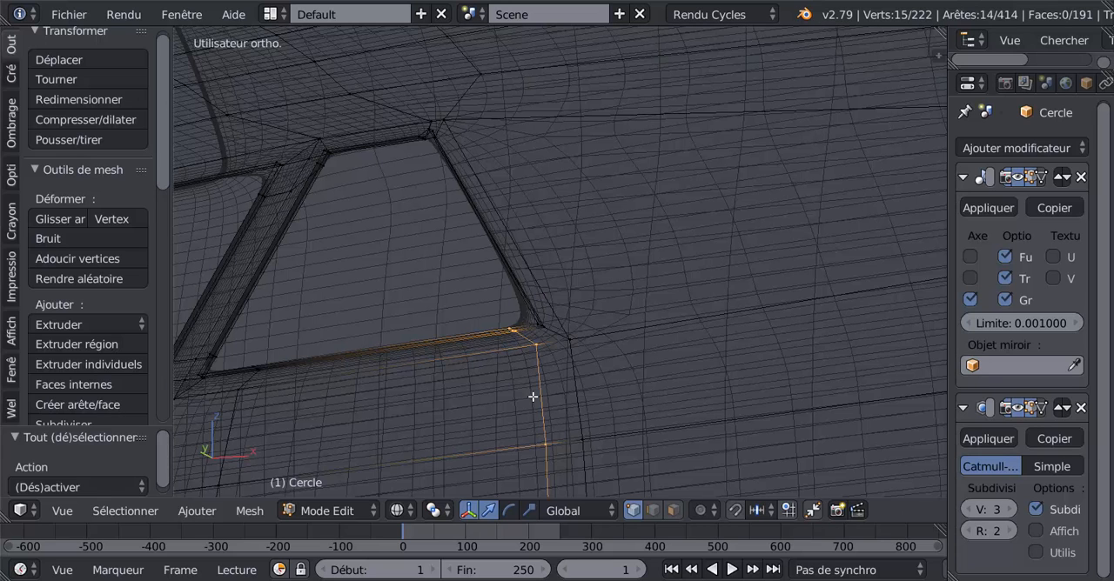
Remove the window-frame vertices from the loop selection with circle select, and dissolve the remaining loop edges in solid shading.
scroll(535, 396, down, 2)
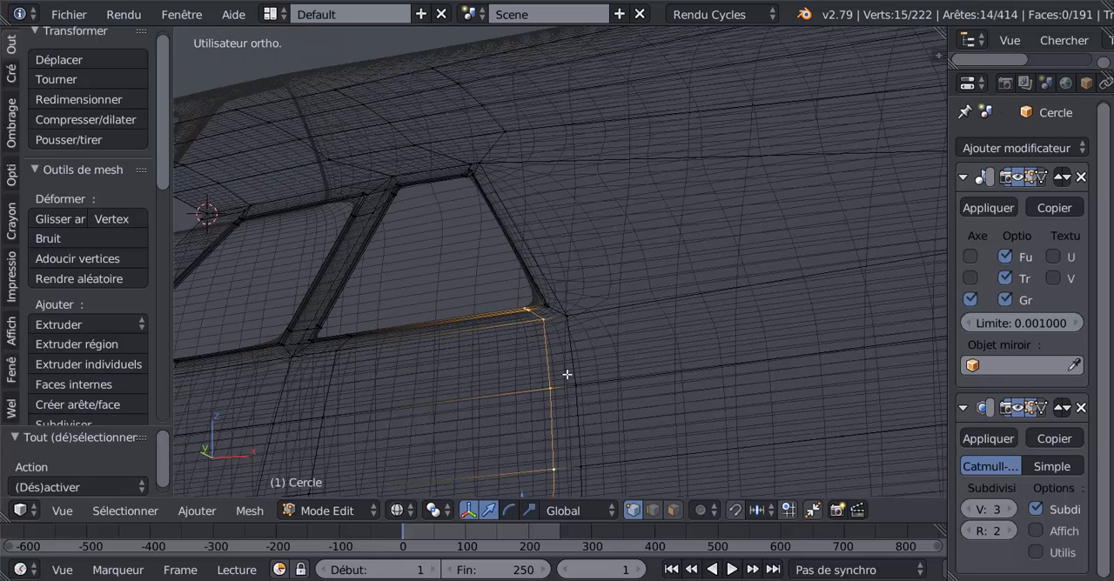
key(c)
mouse_move(552, 341)
mouse_down()
mouse_move(545, 316)
mouse_move(522, 306)
mouse_move(521, 322)
mouse_up()
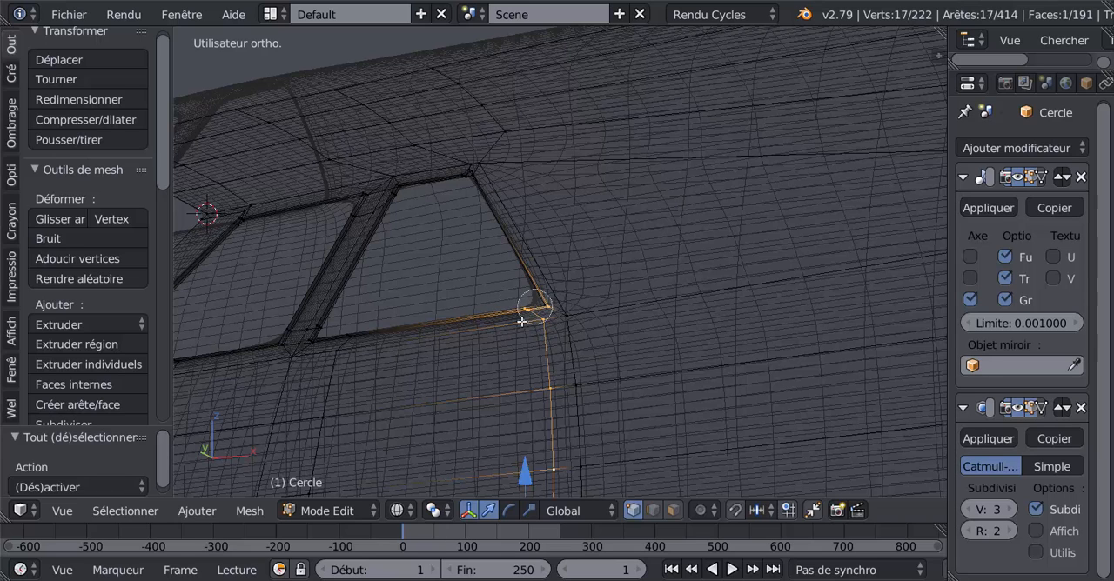
middle_drag(522, 322, 537, 310)
right_click(538, 309)
scroll(664, 404, down, 1)
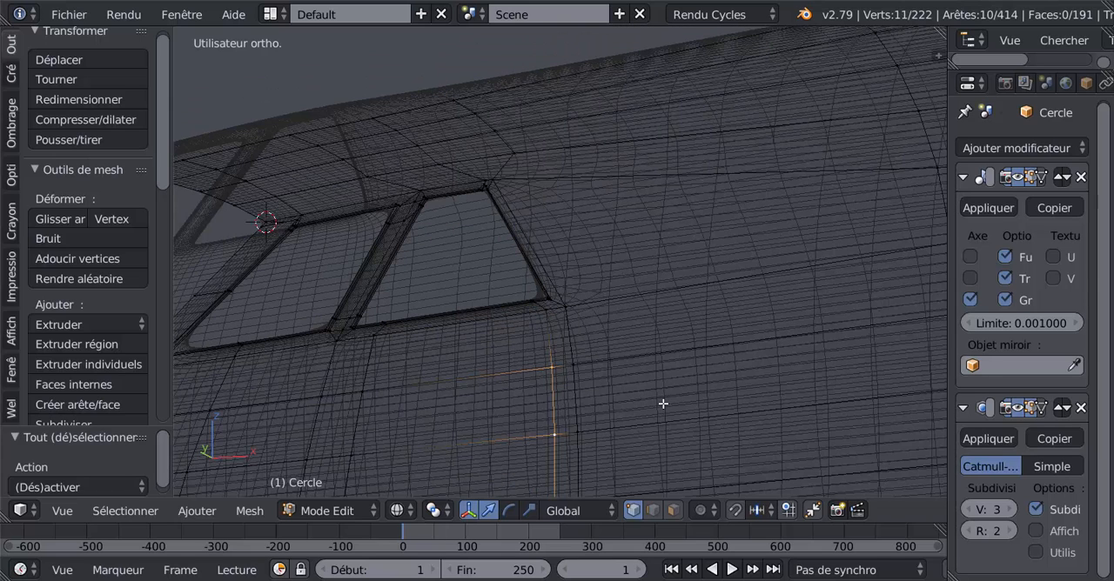
key(z)
scroll(663, 404, down, 5)
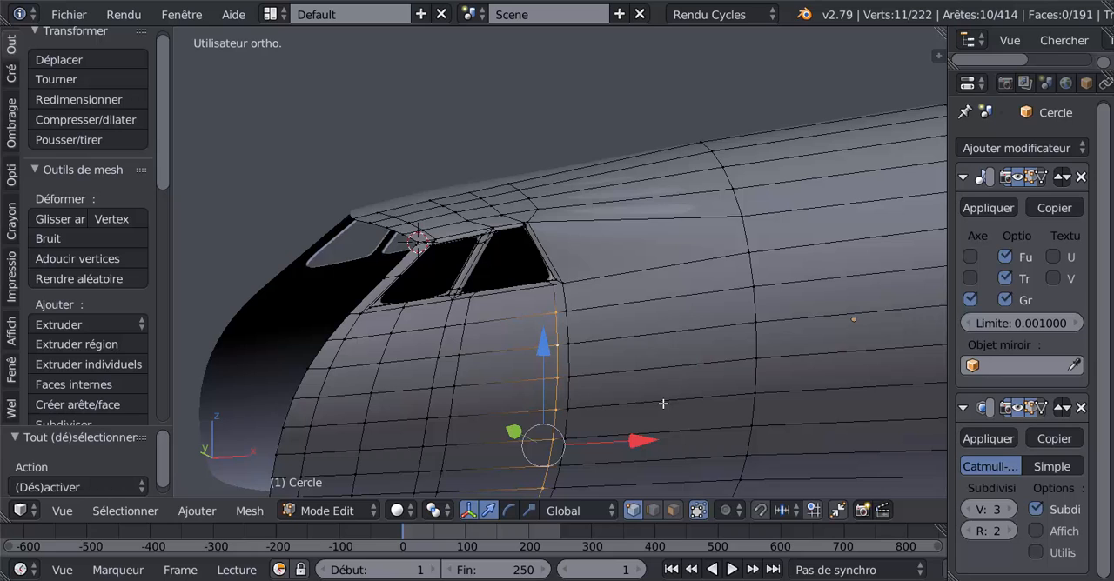
key(x)
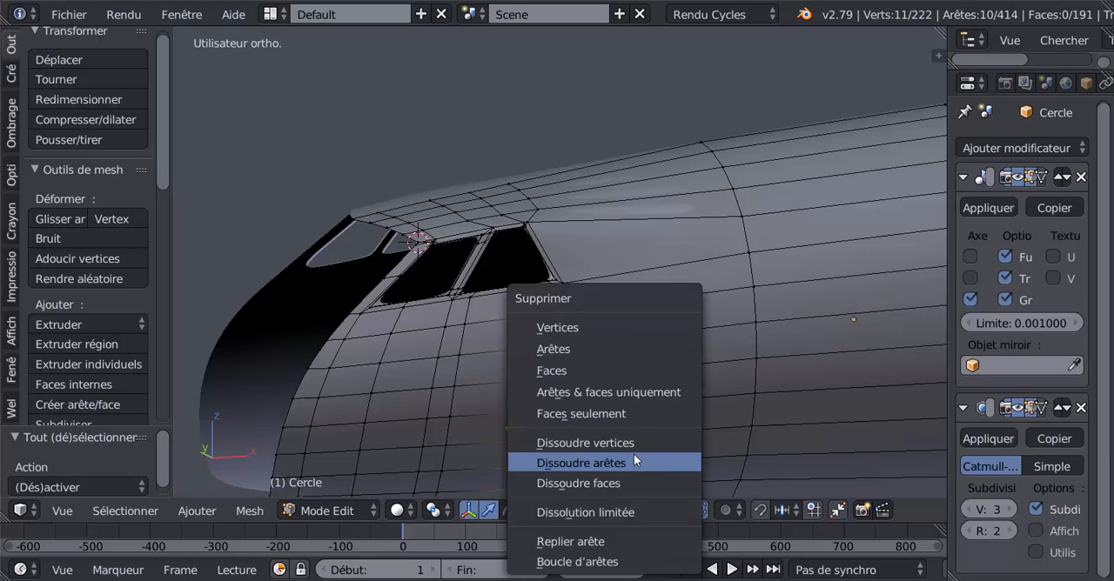
click(631, 459)
In edge select mode, dissolve the short leftover edge just below the rear window's lower rear corner.
middle_drag(622, 452, 544, 434)
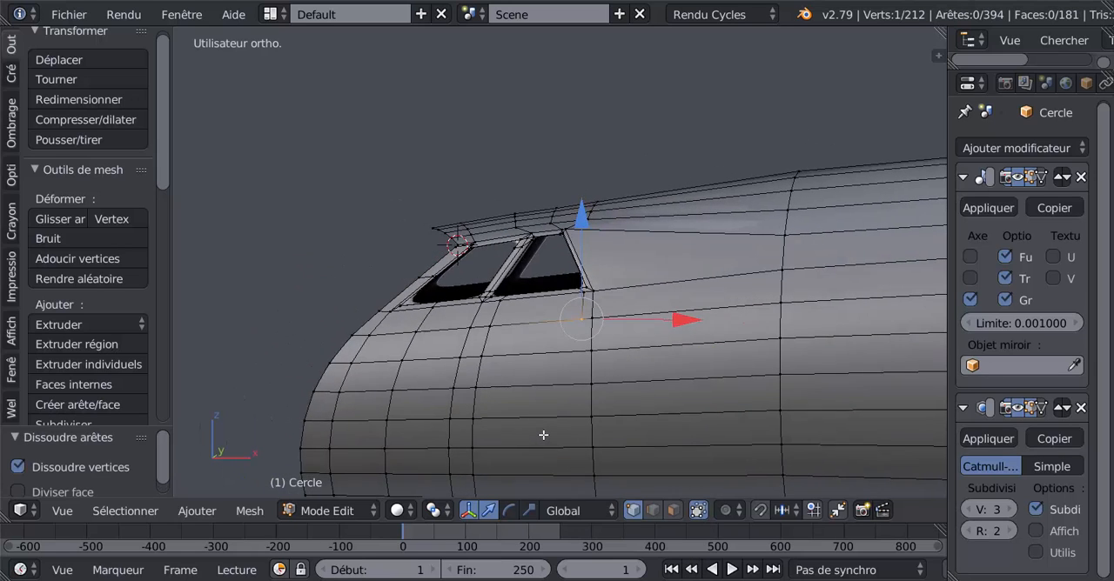
scroll(572, 389, up, 3)
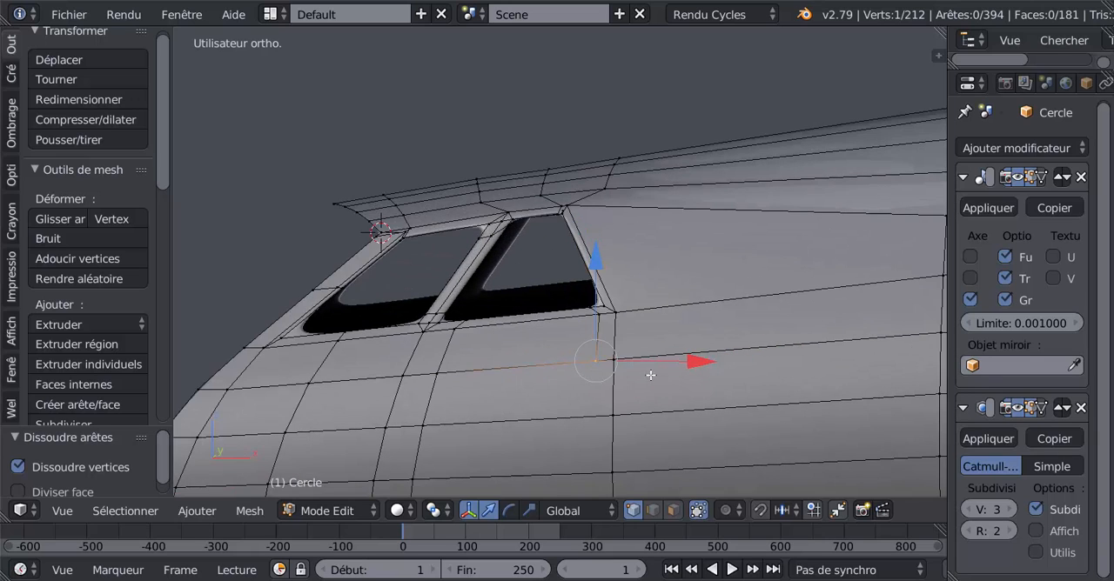
mouse_move(650, 375)
middle_down()
mouse_move(662, 378)
mouse_move(647, 395)
middle_up()
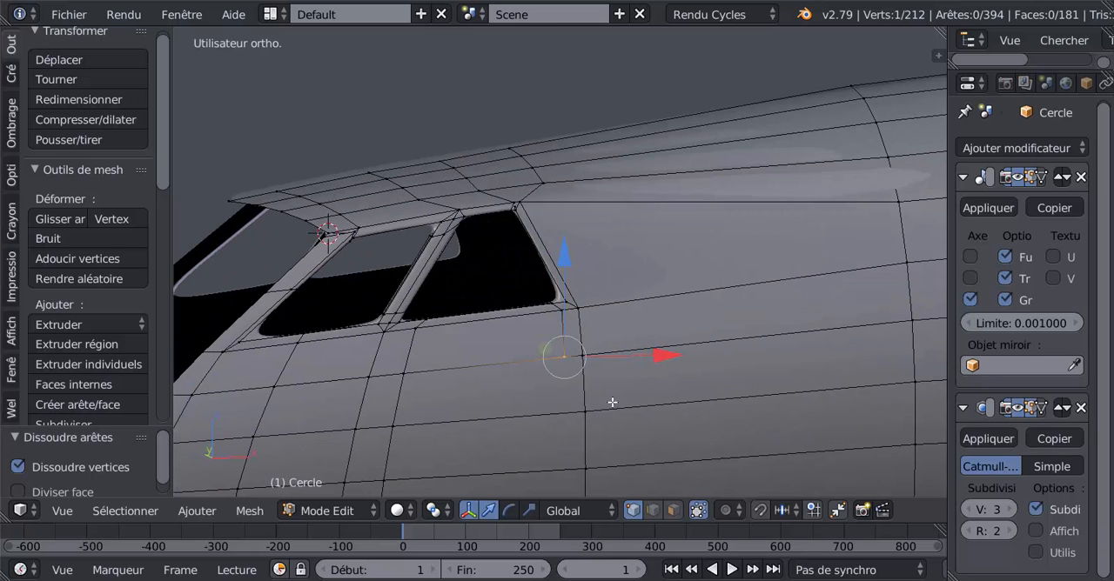
click(659, 511)
right_click(557, 336)
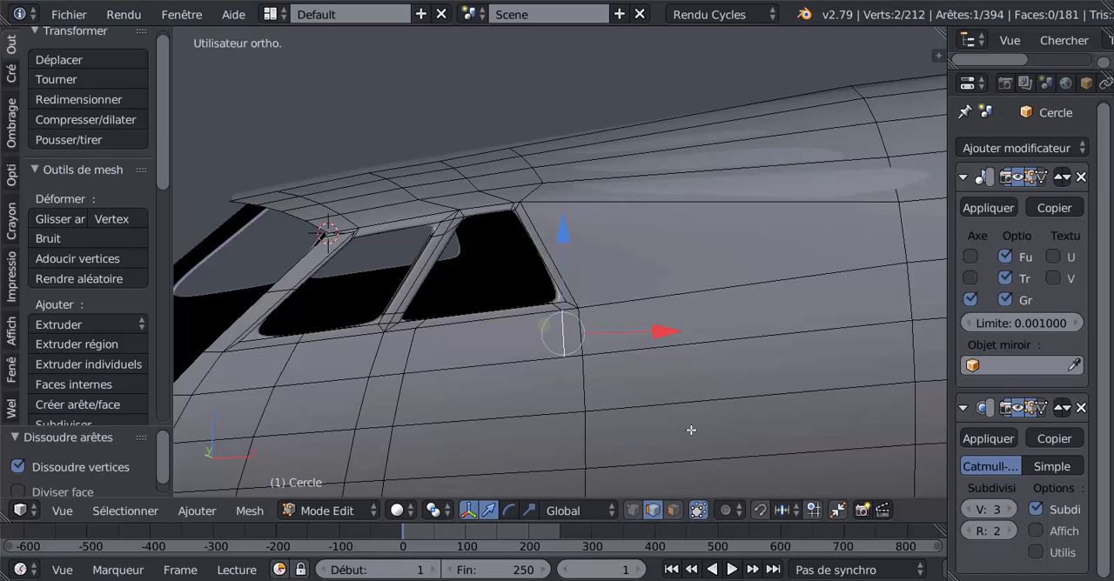
key(x)
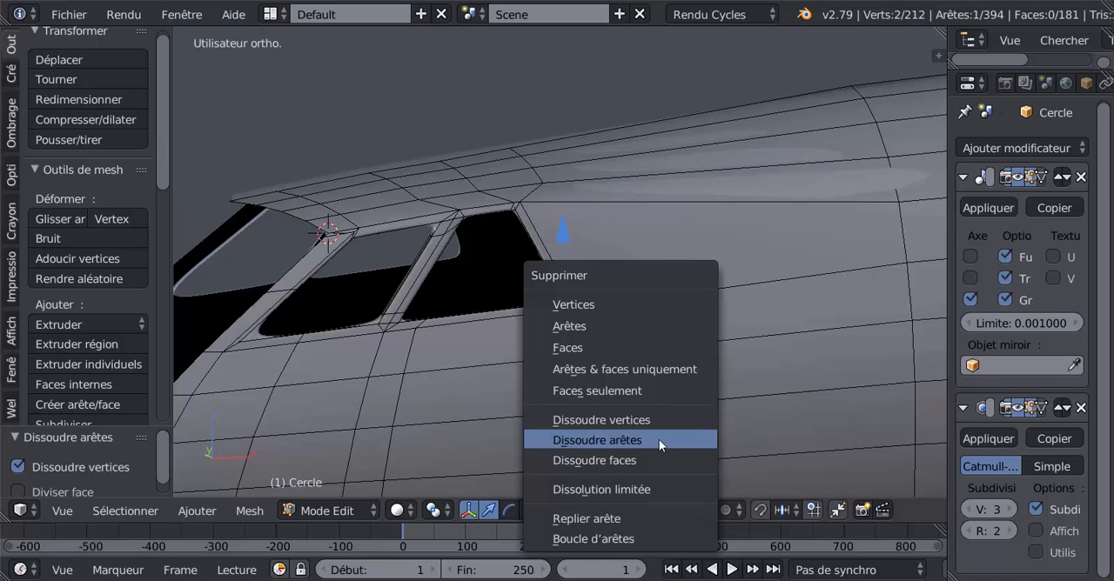
click(659, 439)
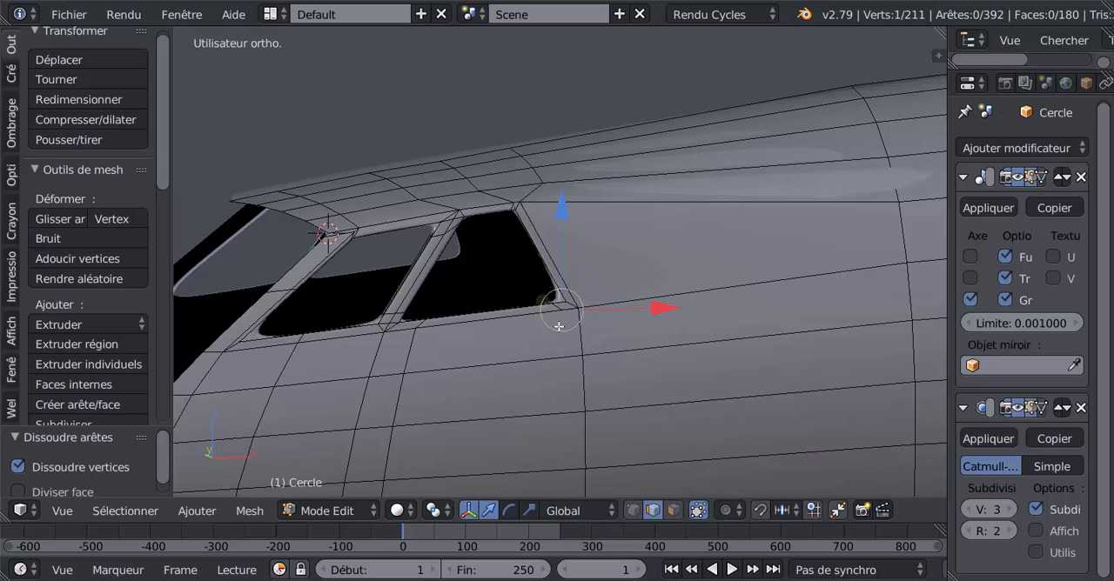
Select the neighbouring vertical edge loop below the rear window, exclude its uppermost edge, and dissolve the selected edges.
middle_drag(590, 398, 588, 357)
alt+right_click(575, 389)
alt+scroll(575, 391, down, 4)
scroll(574, 391, down, 3)
scroll(595, 399, down, 5)
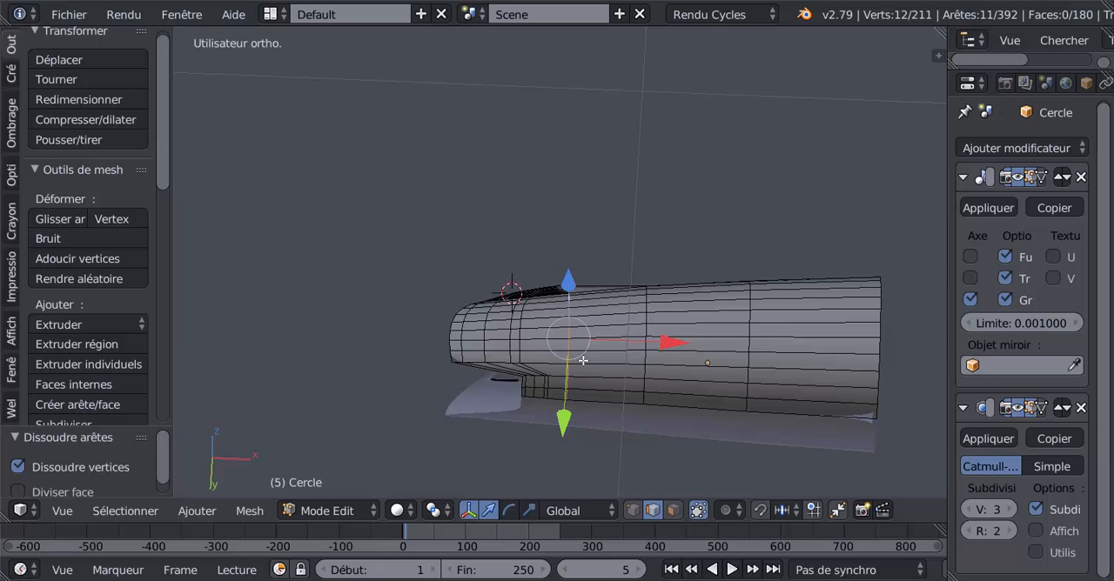
scroll(592, 389, up, 4)
middle_drag(595, 392, 653, 456)
middle_drag(633, 390, 624, 440)
scroll(619, 430, up, 1)
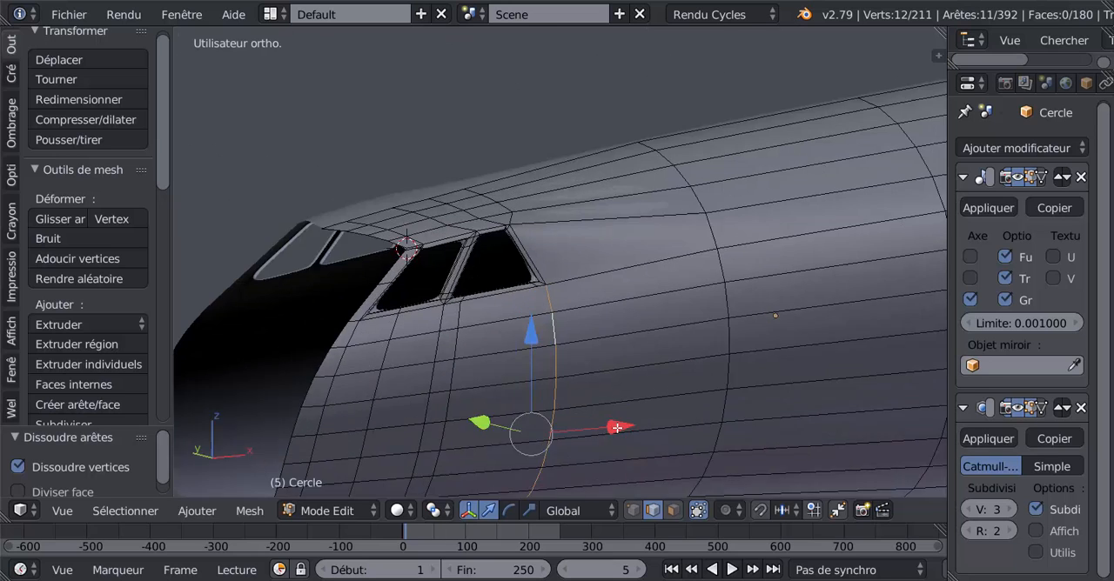
scroll(544, 326, up, 3)
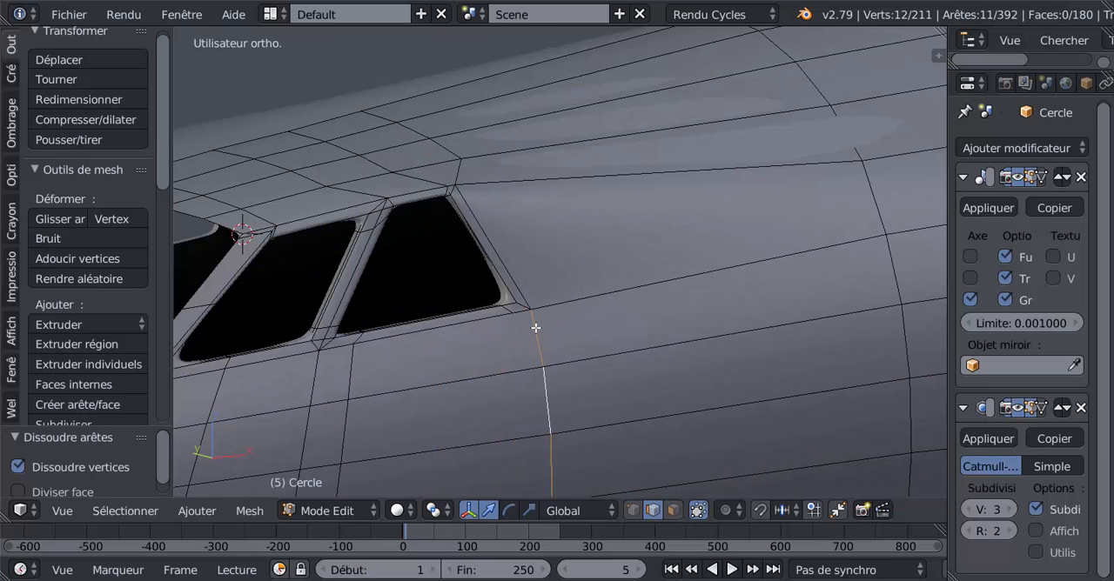
shift+right_click(538, 335)
key(x)
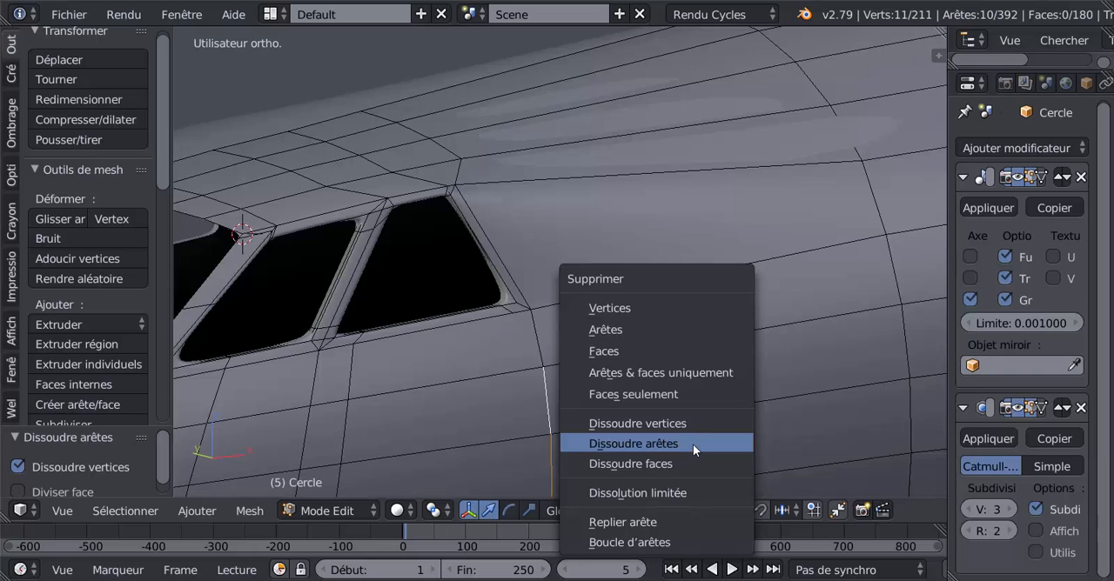
click(693, 444)
Dissolve the remaining short vertical edge joining the rear window's lower corner to the edge line below.
middle_drag(617, 423, 549, 426)
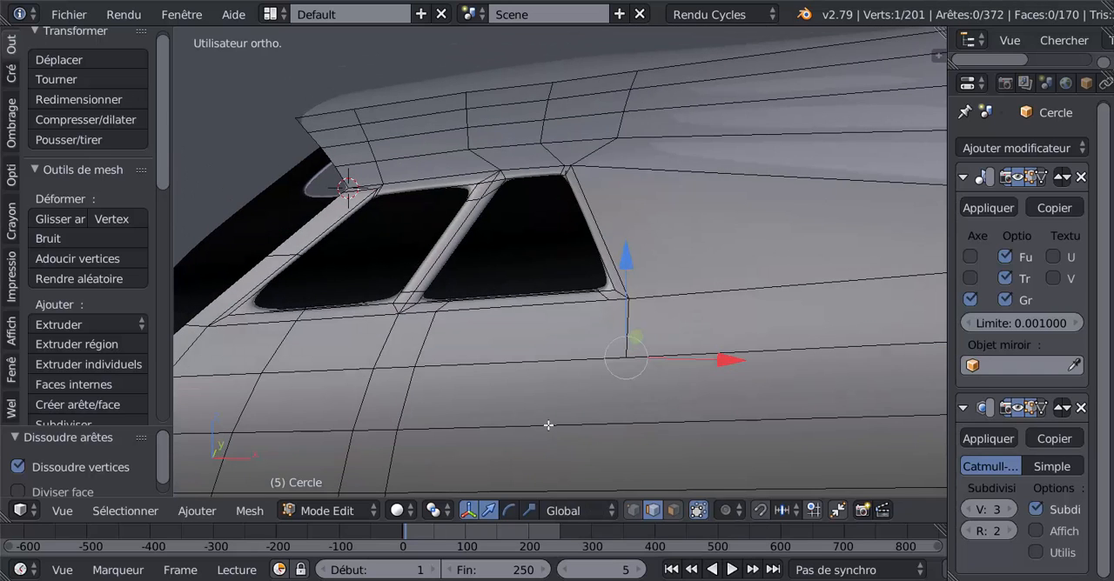
scroll(616, 320, up, 3)
middle_drag(616, 318, 654, 320)
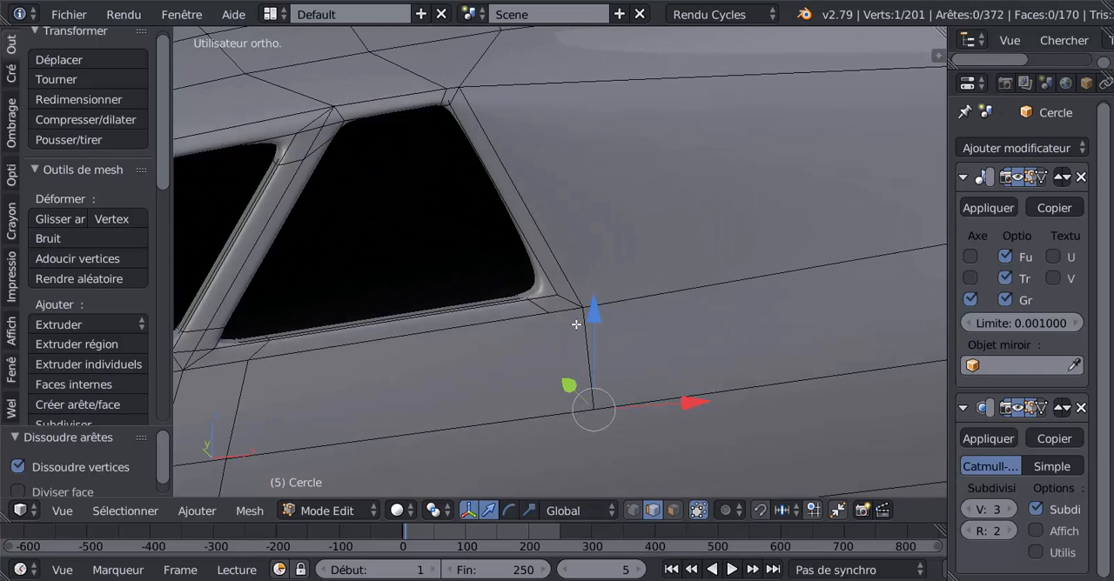
shift+click(606, 356)
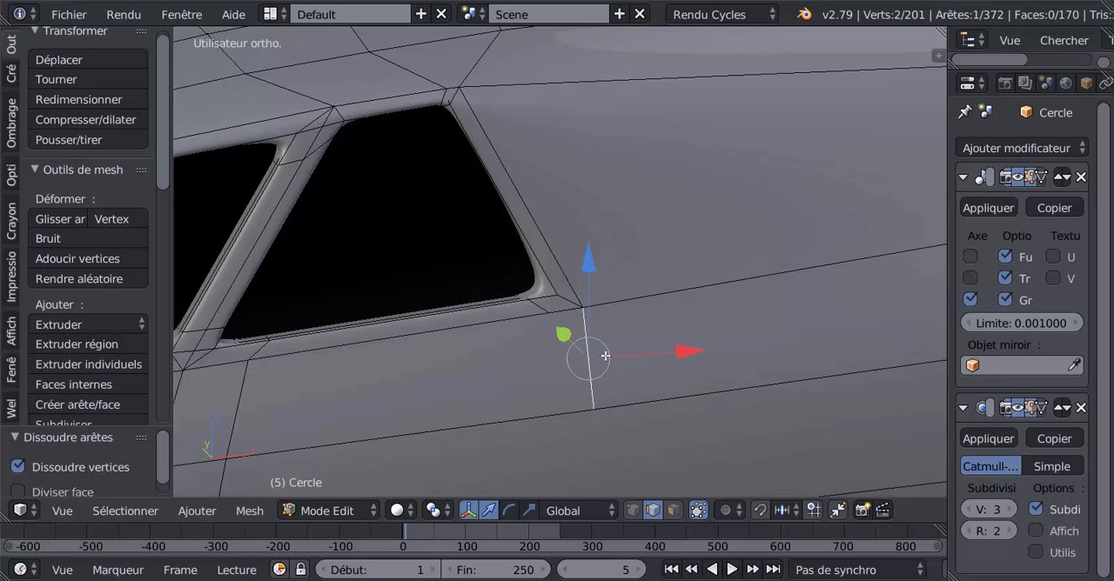
key(x)
click(664, 373)
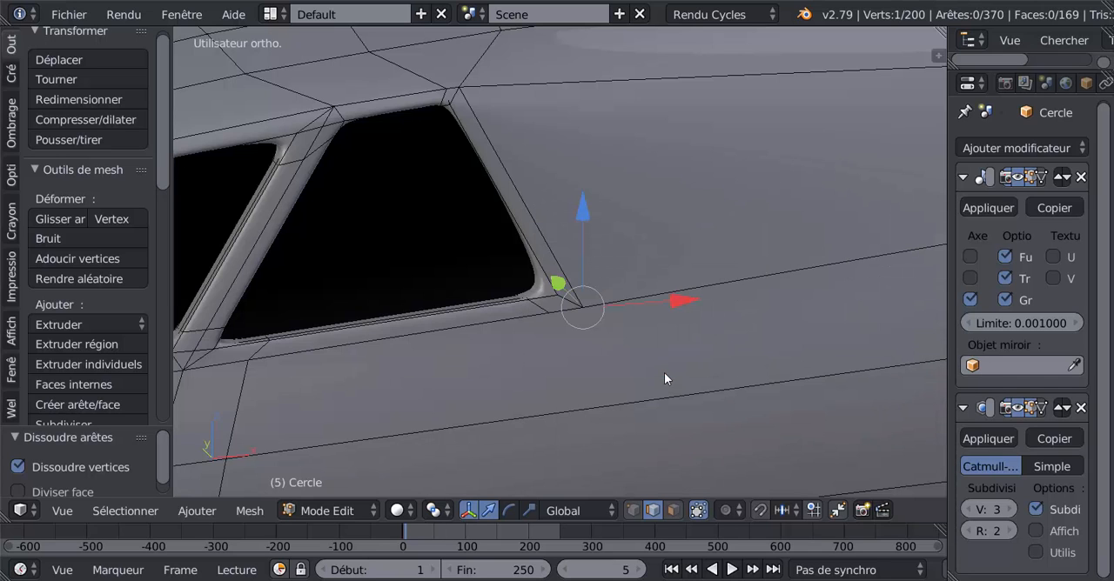
Set the subdivision modifier's view level to 4 and check the window corner's smoothness in Object Mode before returning to Edit Mode.
mouse_move(662, 369)
middle_down()
mouse_move(654, 353)
mouse_move(672, 352)
middle_up()
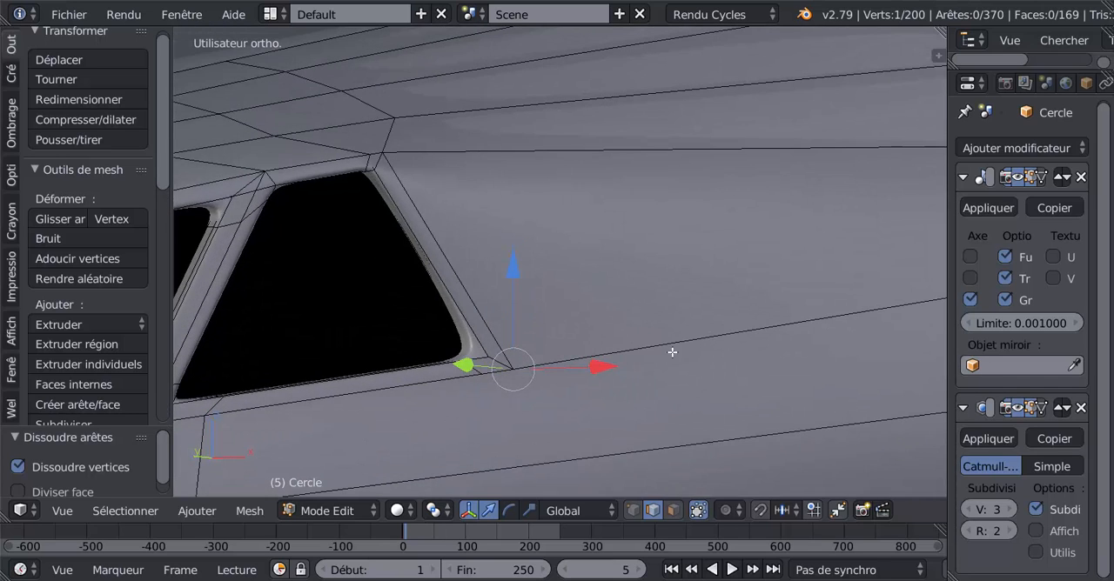
click(1010, 510)
key(Tab)
scroll(597, 397, down, 4)
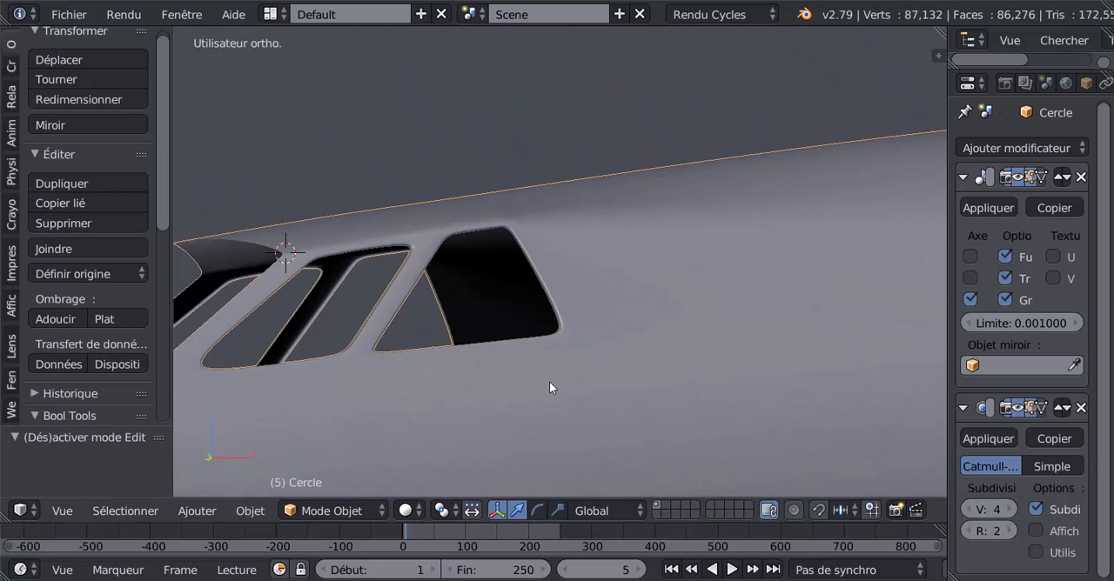
middle_drag(549, 389, 582, 410)
key(Tab)
scroll(582, 411, up, 5)
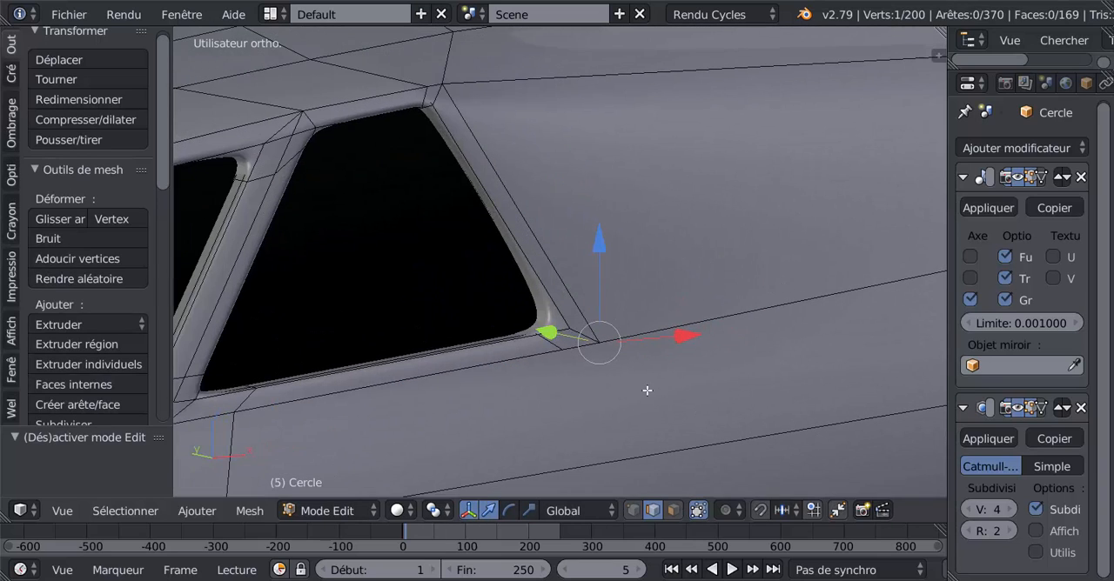
Select the vertical edge loop below the rear window's front lower corner, exclude its uppermost vertices at the window frame, and dissolve the remaining edges.
scroll(646, 391, down, 5)
middle_drag(618, 392, 713, 377)
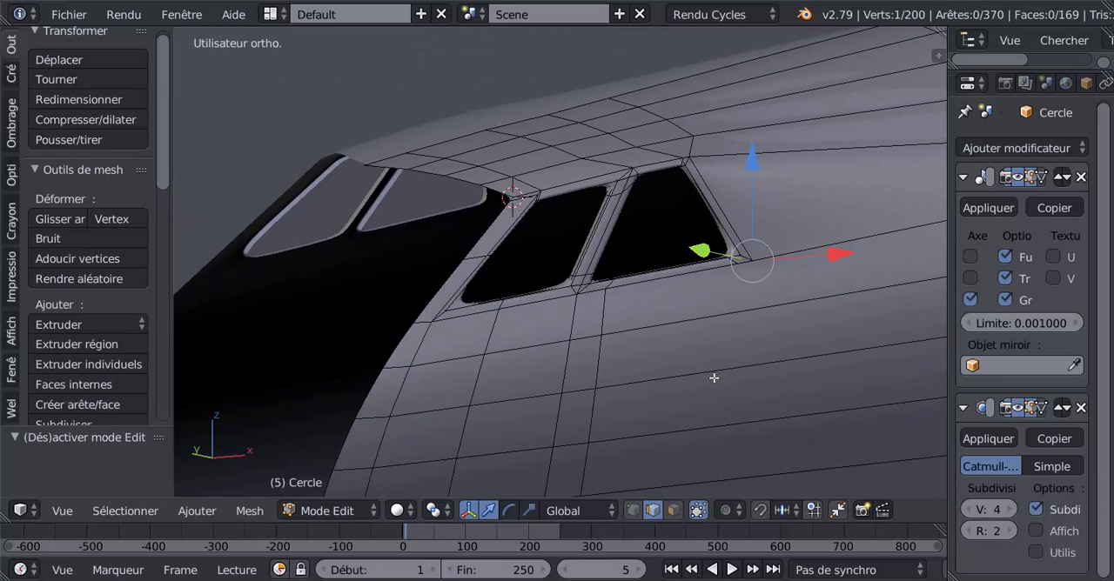
alt+click(604, 365)
middle_drag(604, 364, 665, 378)
scroll(677, 353, up, 2)
middle_drag(669, 338, 587, 371)
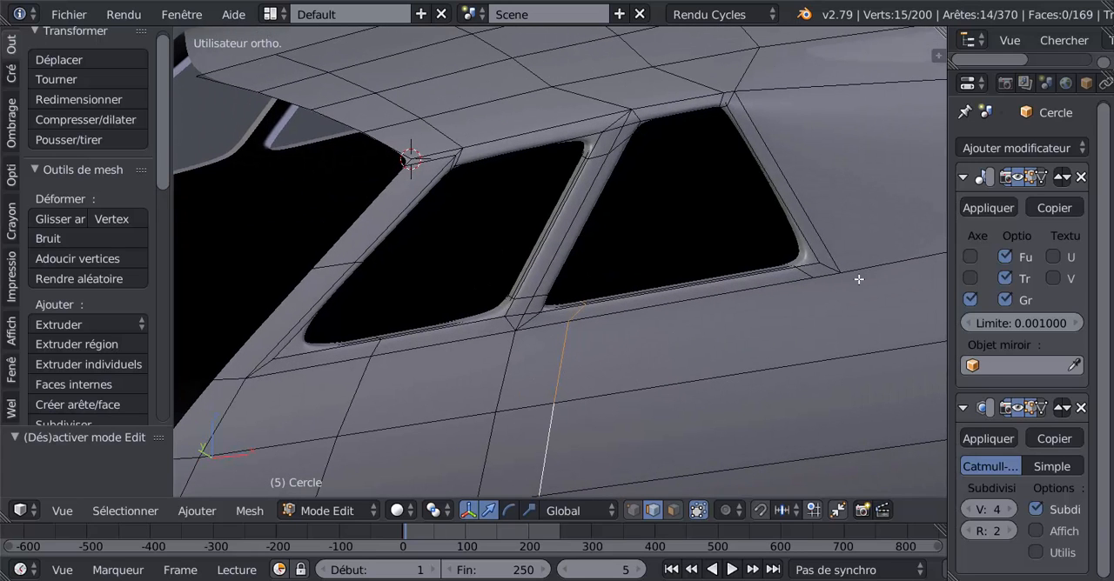
middle_drag(738, 351, 686, 374)
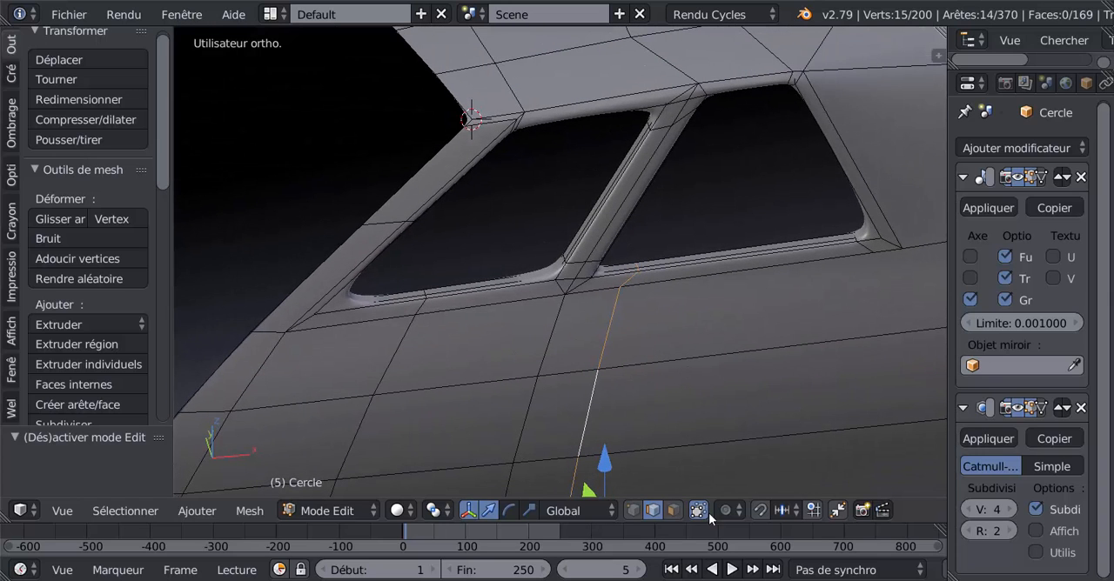
click(636, 510)
scroll(696, 403, down, 5)
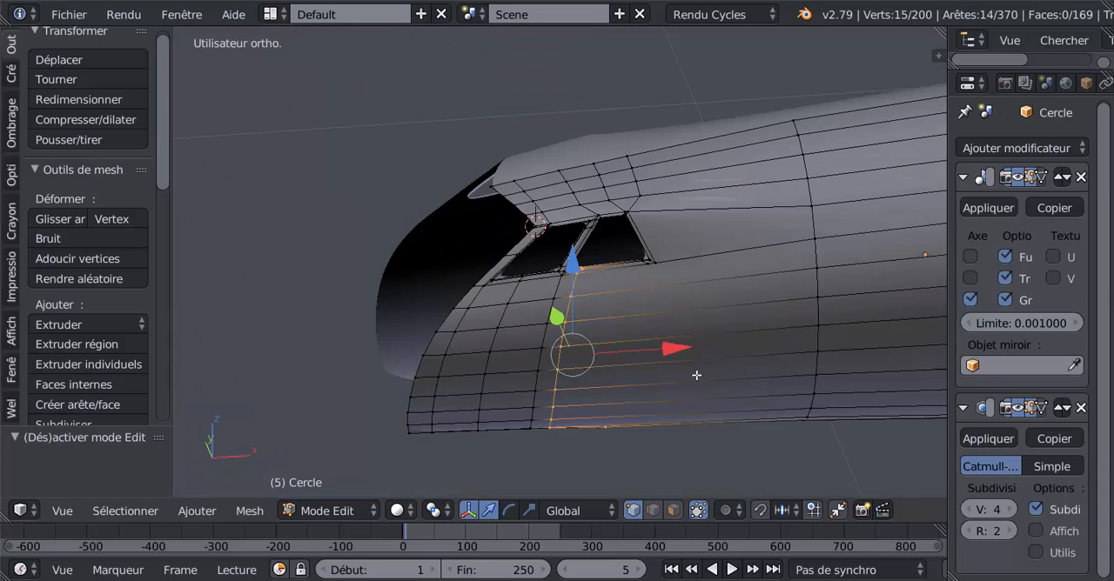
middle_drag(690, 380, 676, 294)
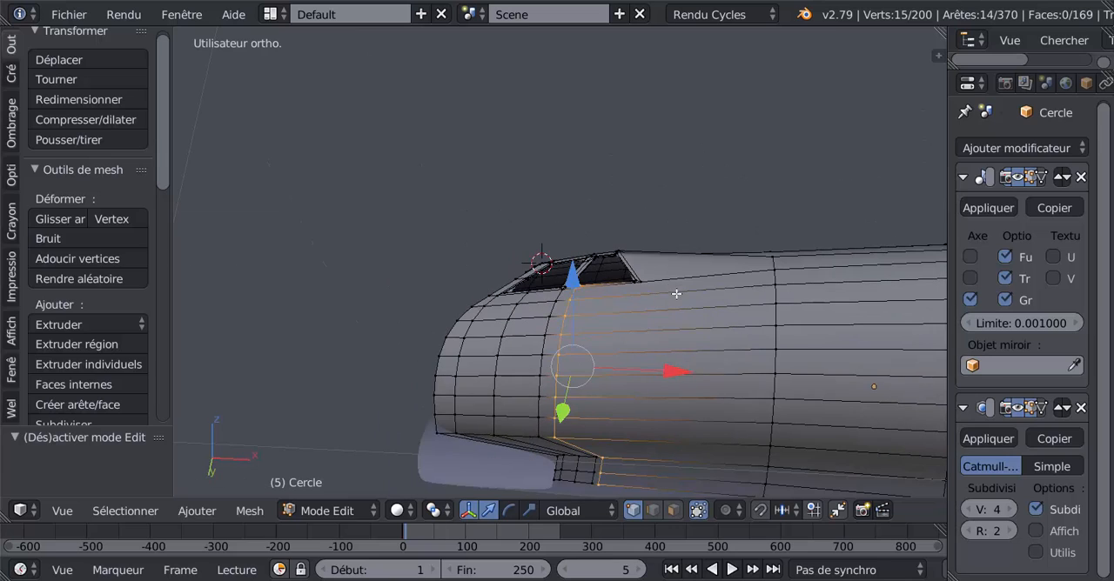
scroll(676, 294, up, 6)
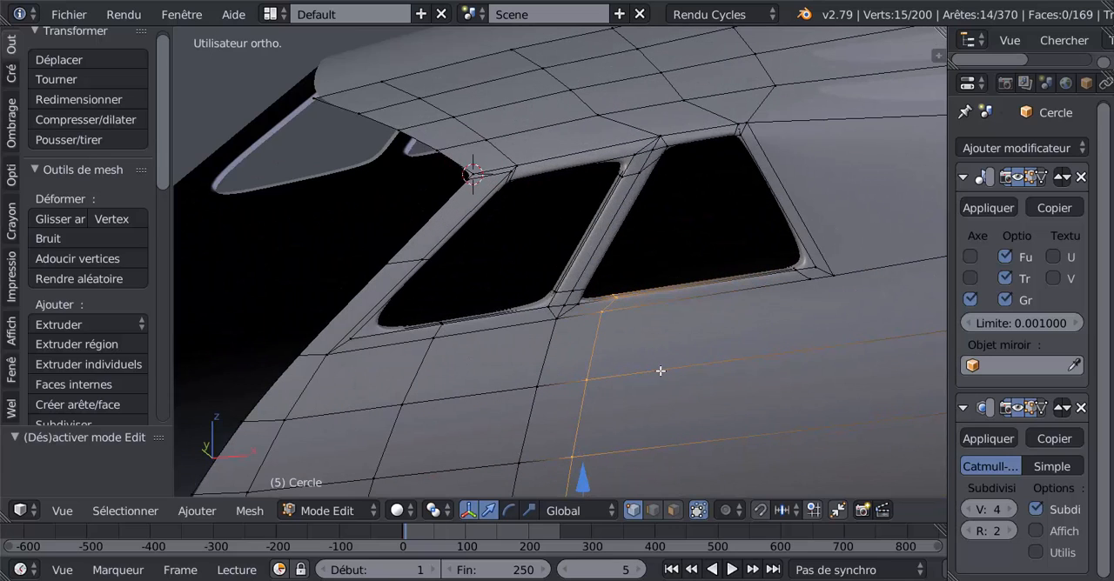
key(z)
key(c)
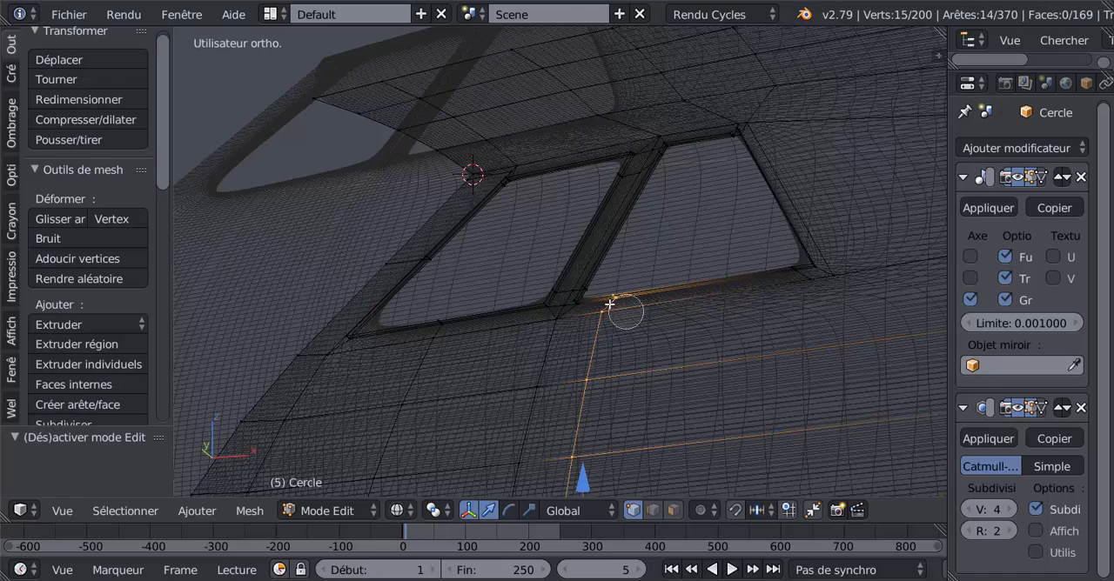
middle_click(610, 306)
right_click(610, 304)
scroll(616, 301, down, 4)
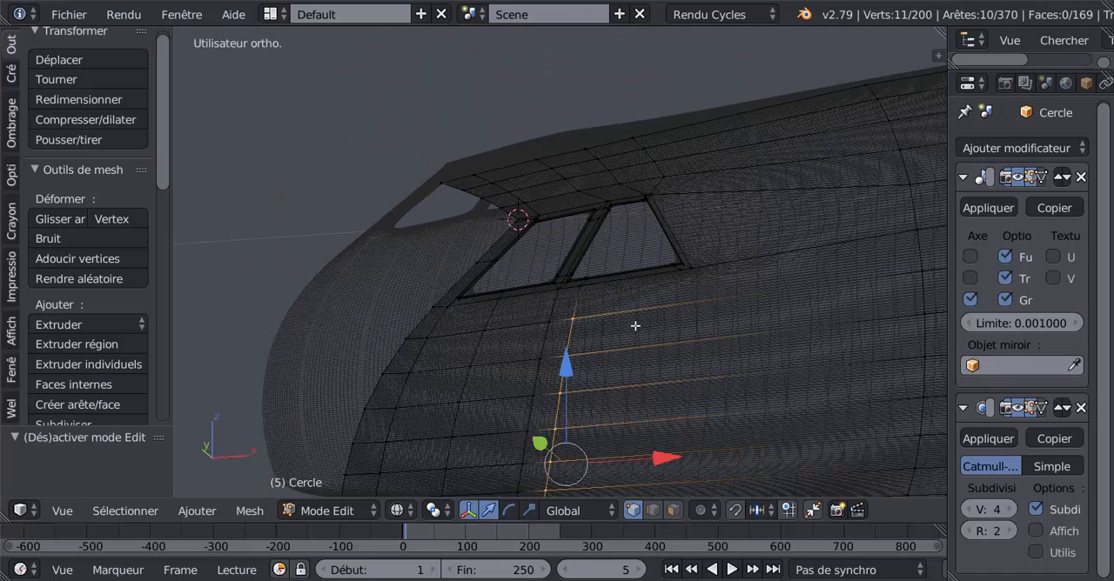
key(x)
click(688, 394)
key(z)
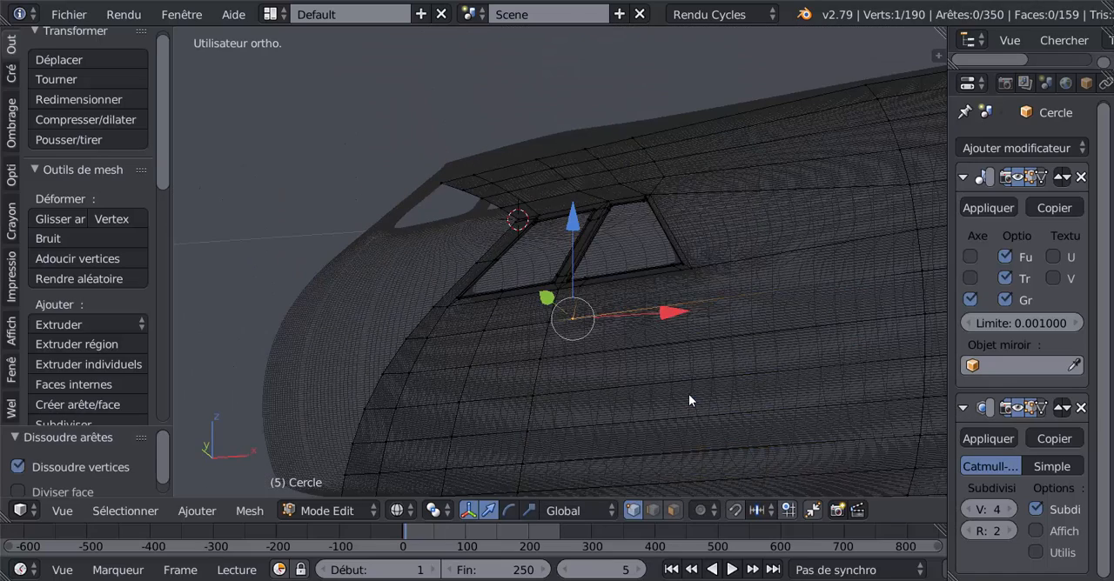
In edge select mode, dissolve the short leftover edge just below the rear window's front lower corner.
key(Tab)
middle_drag(662, 369, 699, 411)
key(Tab)
scroll(679, 407, up, 2)
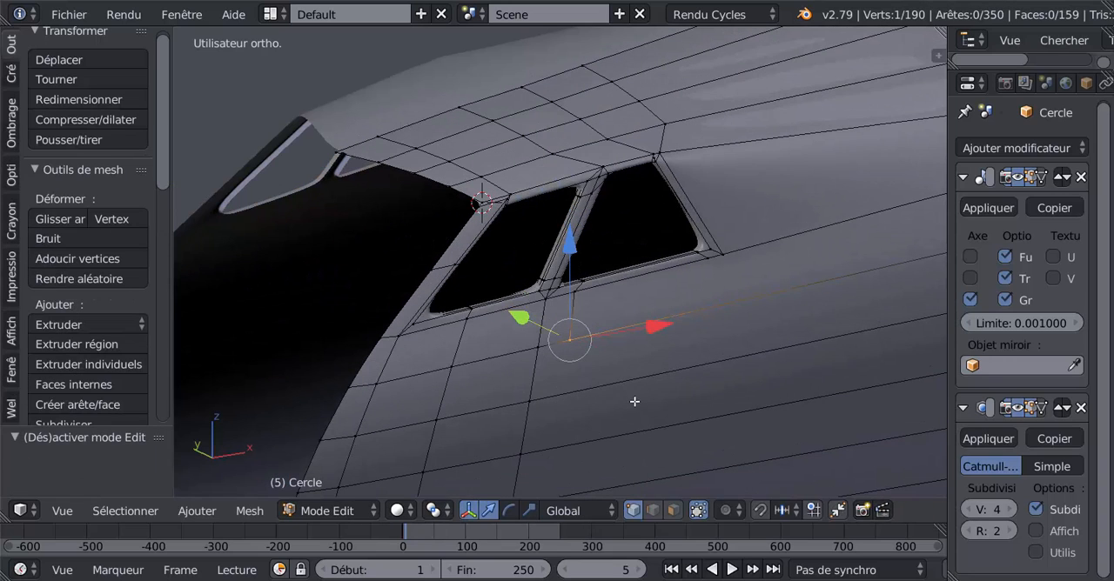
click(653, 511)
right_click(569, 311)
key(g)
right_click(654, 374)
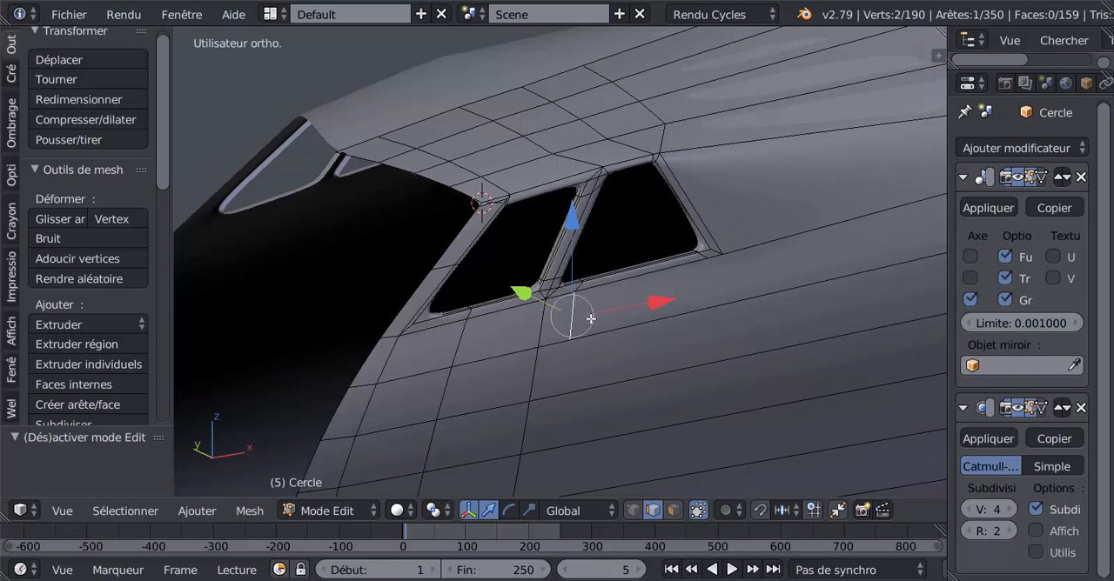
key(x)
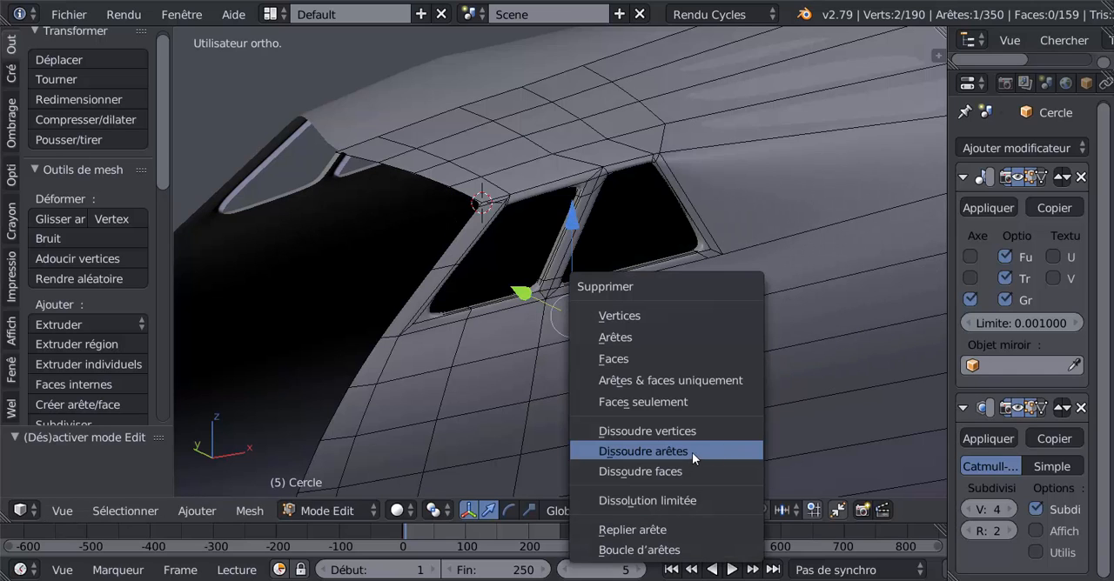
click(692, 452)
Examine the smoothness of the surface below the side windows in Object Mode, then return to Edit Mode.
key(Tab)
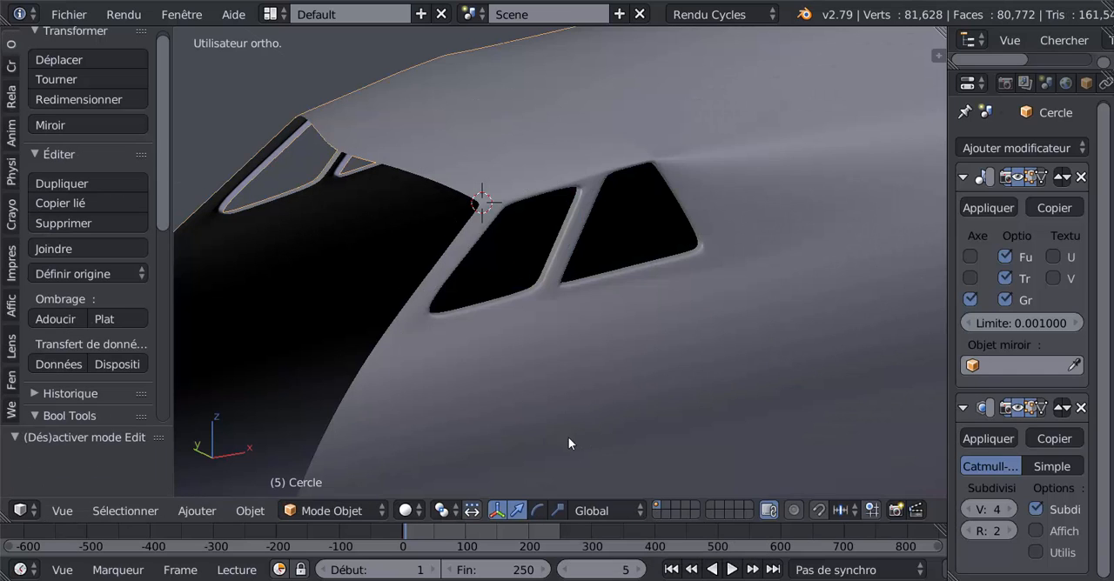
middle_drag(568, 444, 489, 445)
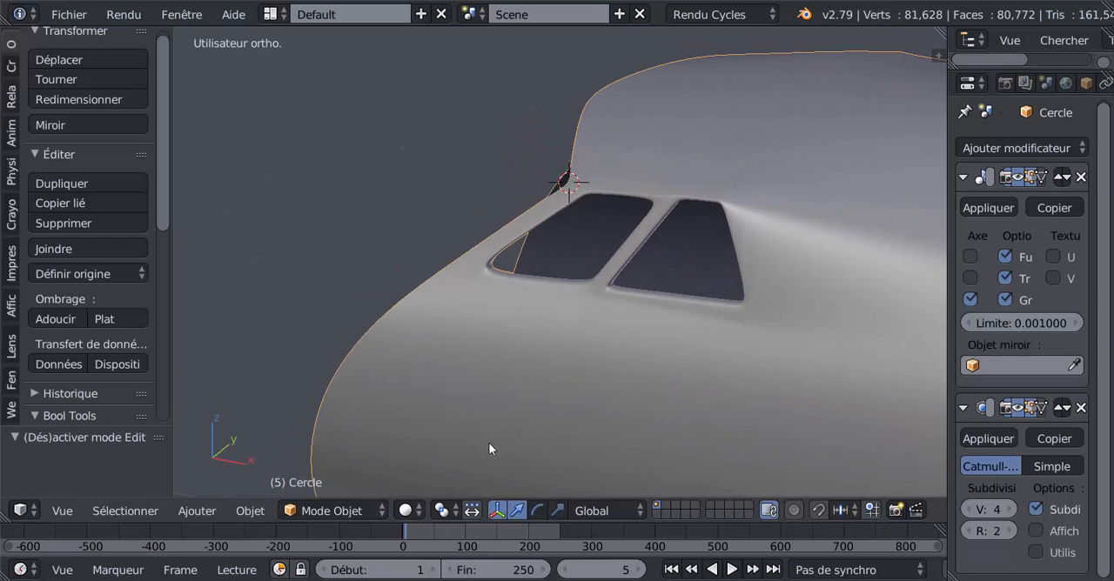
key(Tab)
key(Tab)
key(Tab)
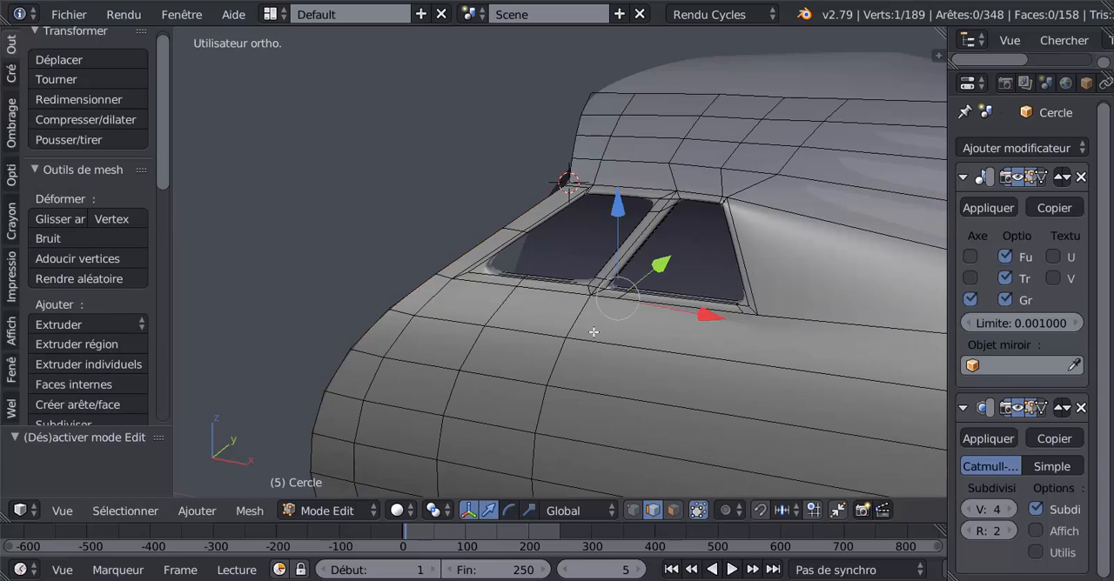
Select the vertical edge loop running down from the pillar between the two side windows and dissolve its edges.
middle_drag(594, 331, 648, 330)
alt+right_click(567, 313)
scroll(570, 321, down, 4)
shift+middle_drag(644, 418, 752, 391)
key(x)
click(658, 341)
Select the vertical edge loop below the front side window, exclude its vertices at the window frame, and dissolve the remaining edges.
scroll(610, 329, up, 3)
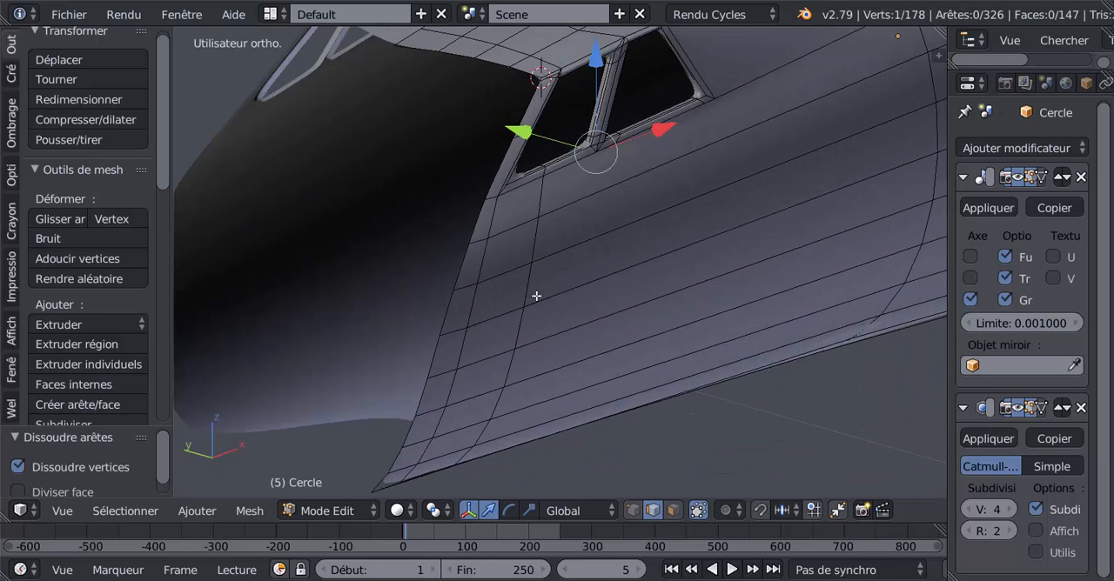
alt+right_click(530, 283)
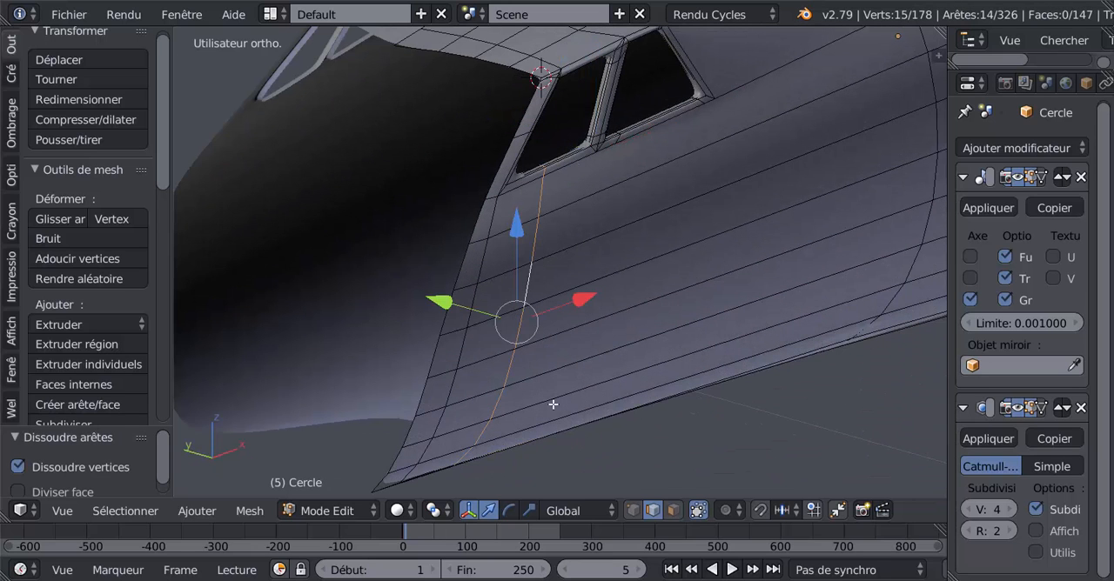
middle_drag(553, 405, 532, 406)
shift+middle_drag(582, 358, 672, 454)
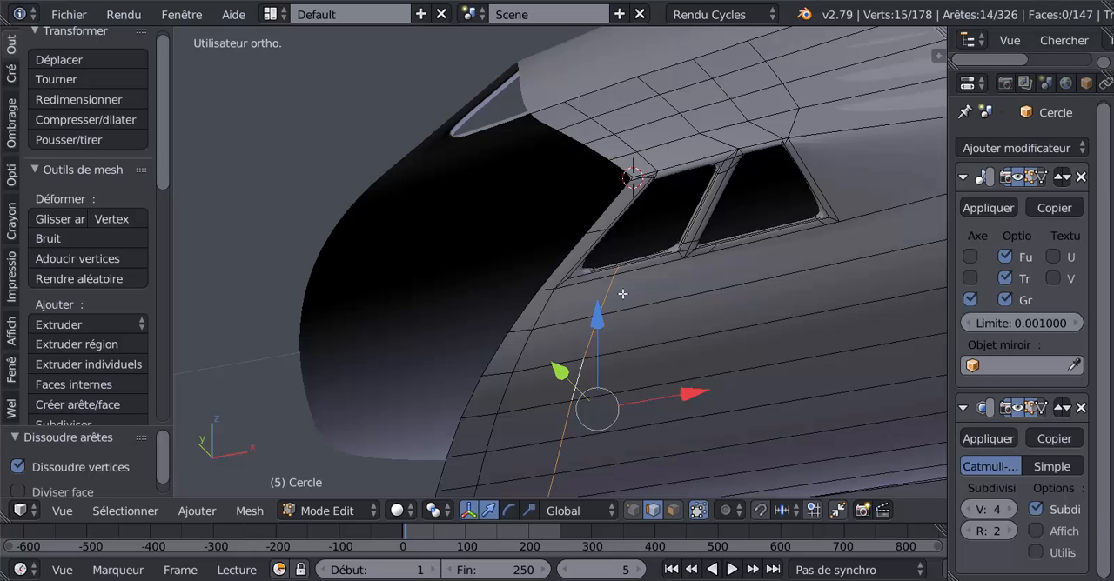
key(z)
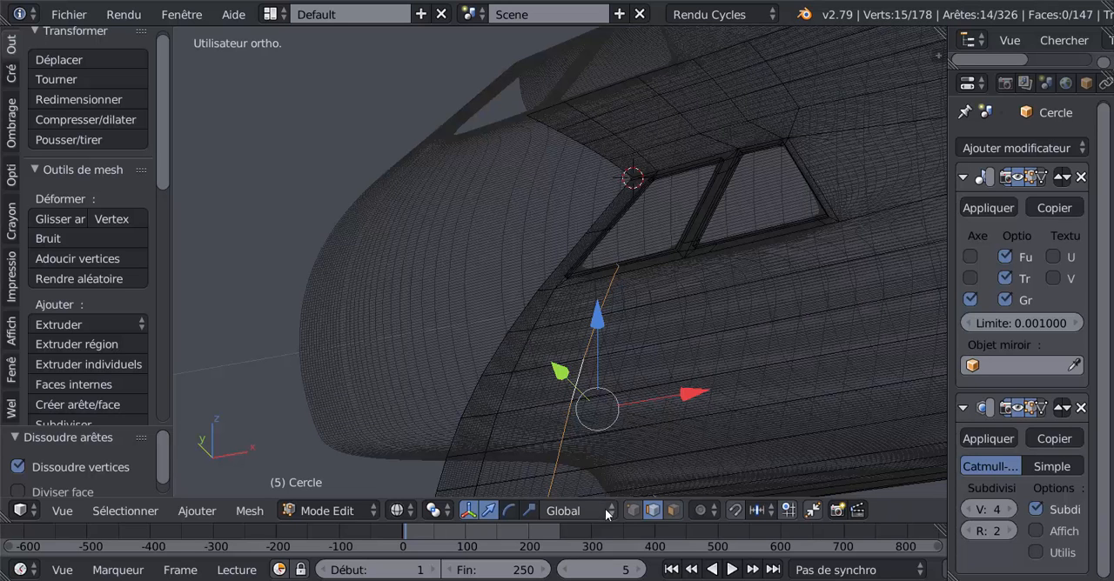
click(635, 514)
middle_drag(643, 411, 643, 404)
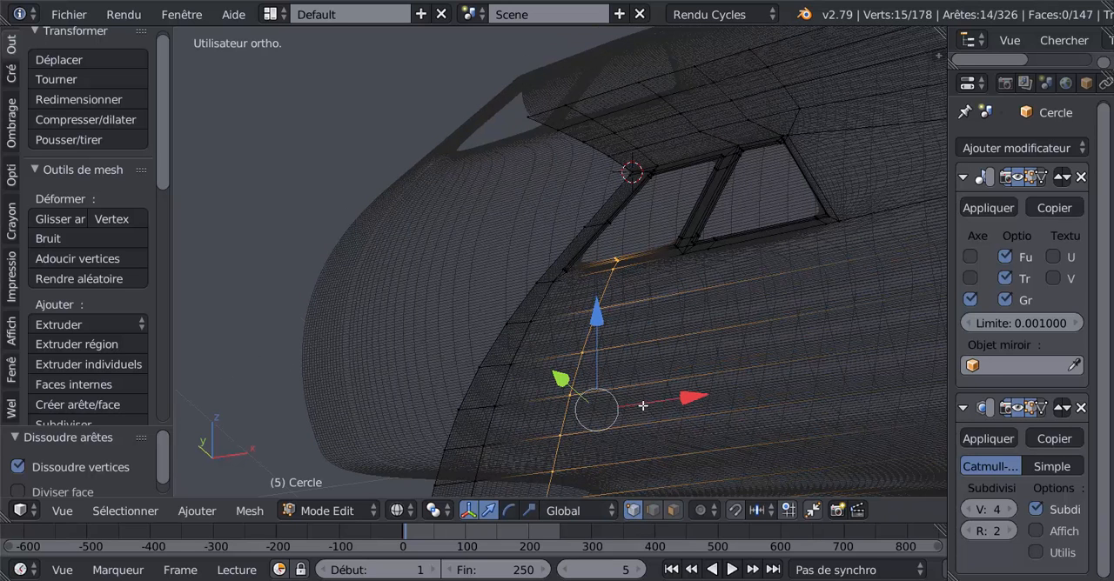
key(c)
middle_click(615, 266)
right_click(616, 264)
scroll(706, 346, down, 4)
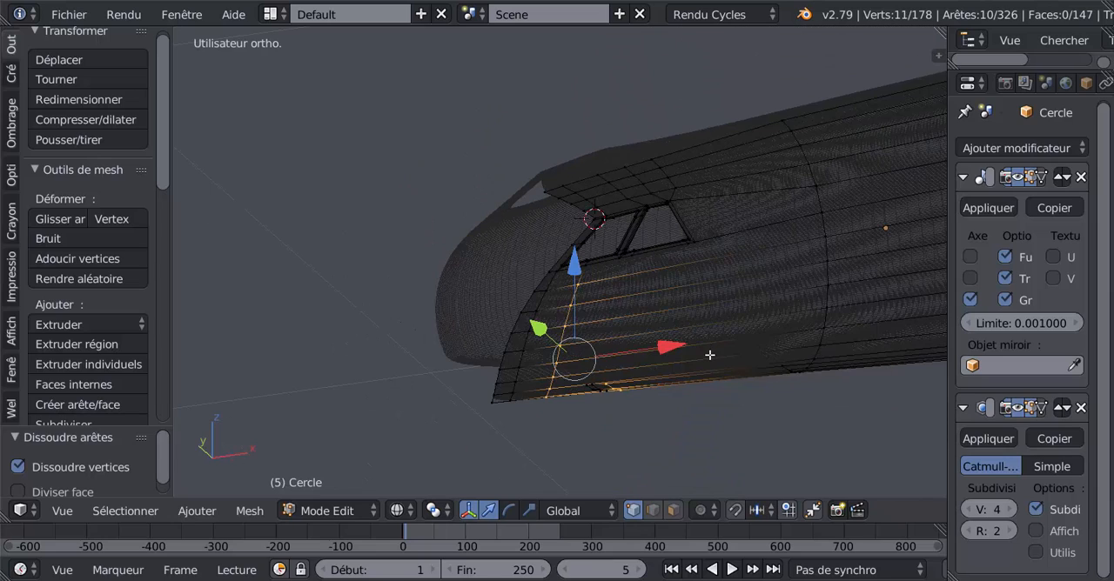
middle_drag(712, 339, 707, 319)
middle_drag(702, 365, 698, 336)
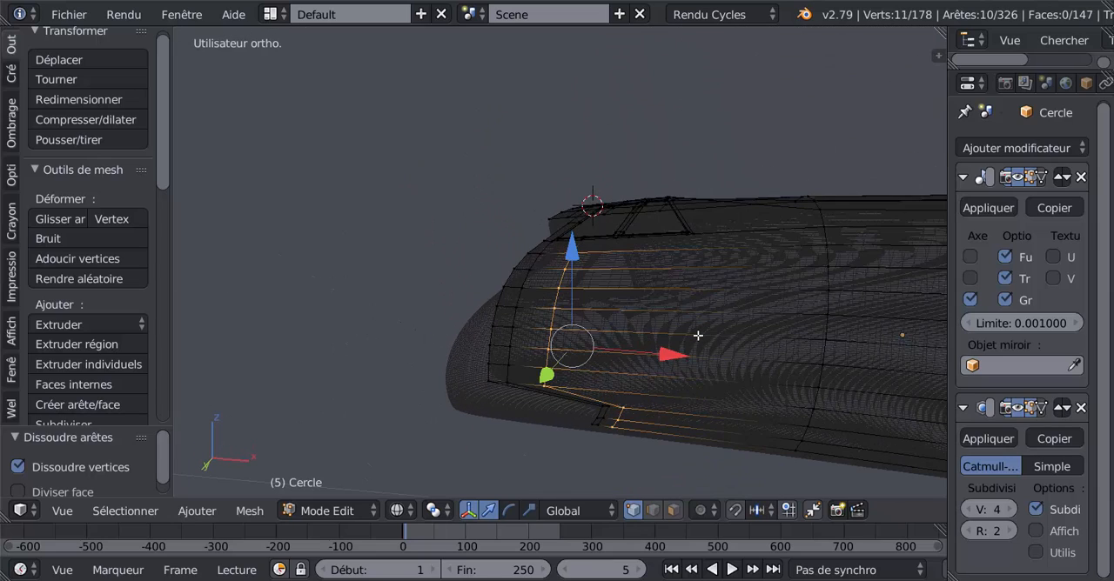
key(x)
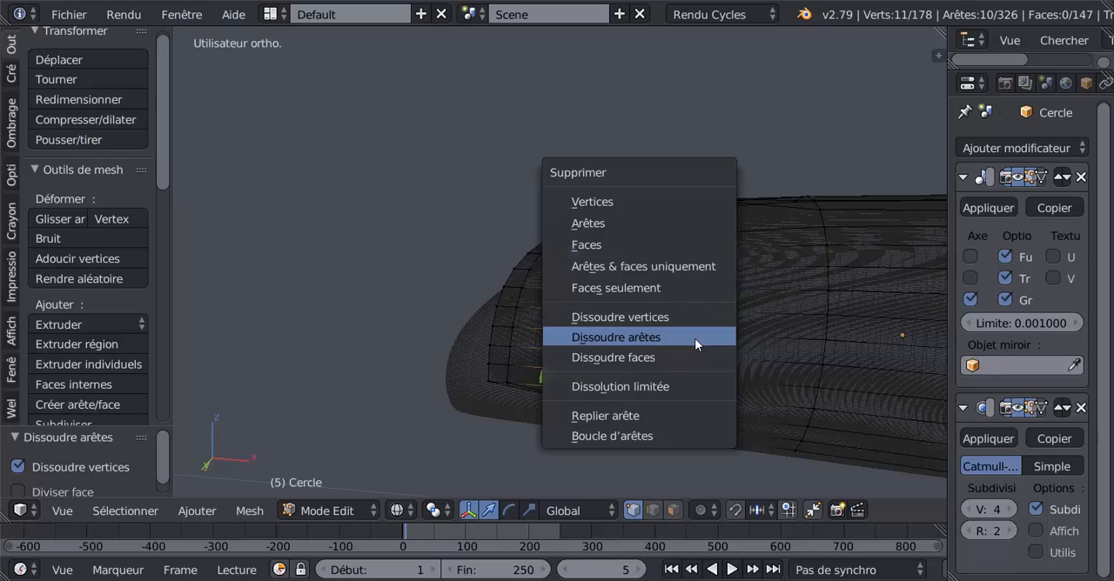
click(694, 339)
In edge select mode, dissolve the short leftover edge directly below the front side window.
key(Tab)
middle_drag(722, 374, 746, 359)
key(z)
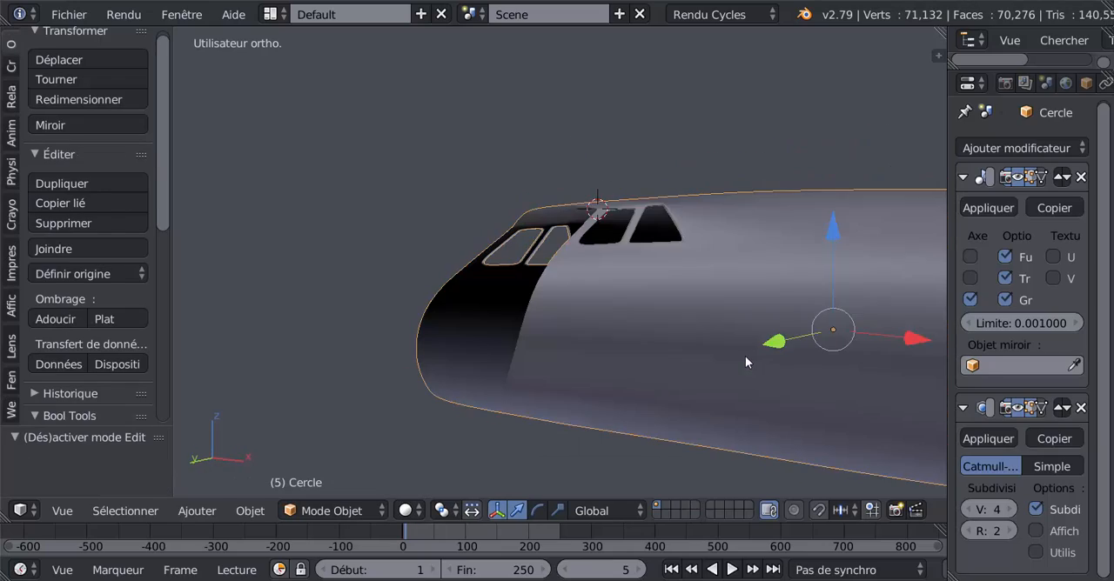
key(Tab)
middle_drag(731, 398, 724, 421)
scroll(625, 388, up, 2)
scroll(625, 389, up, 2)
scroll(636, 305, up, 2)
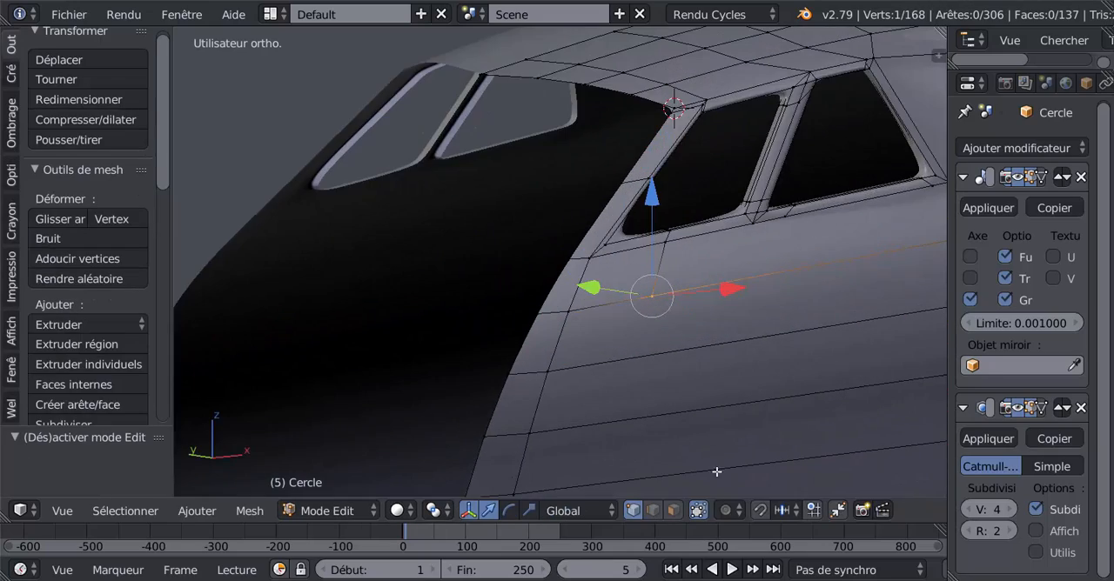
click(653, 511)
right_click(658, 261)
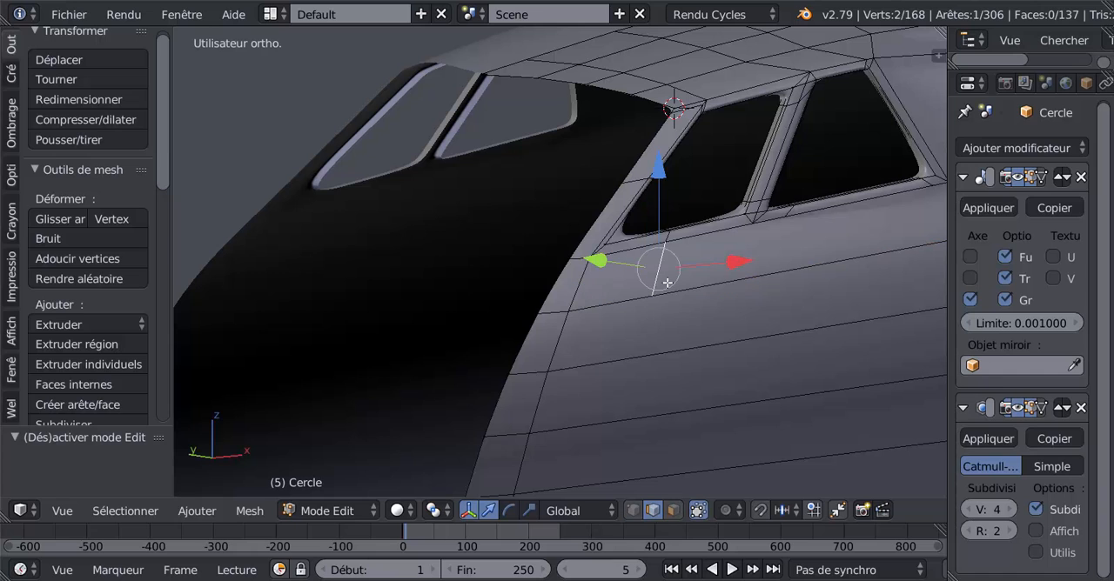
key(x)
click(669, 352)
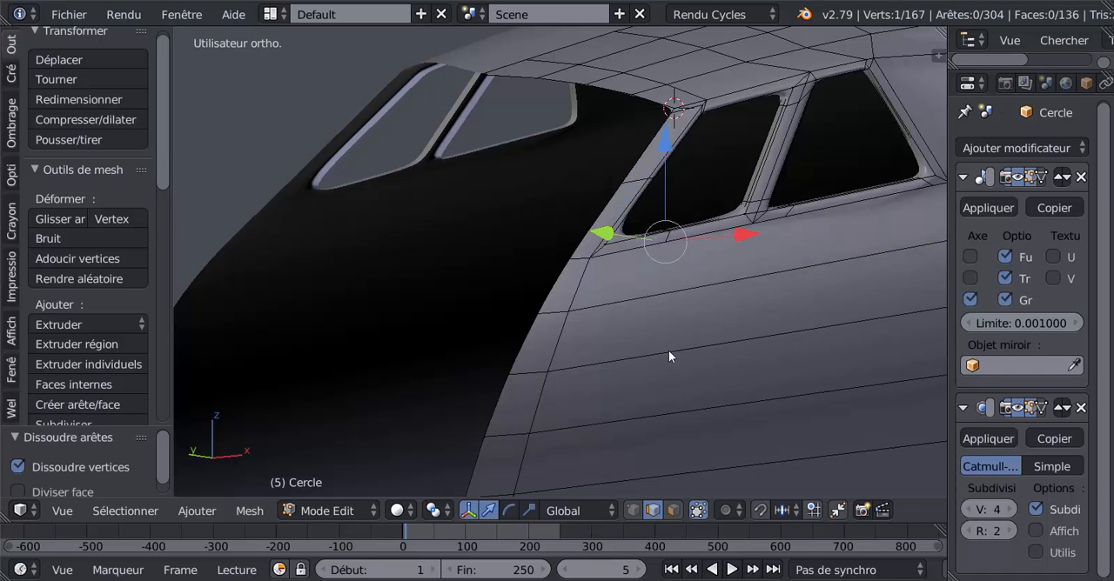
Check the smoothness around the side windows in Object Mode, then return to Edit Mode with vertex selection active.
key(Tab)
scroll(670, 353, down, 5)
middle_drag(669, 352, 595, 363)
scroll(692, 314, up, 3)
key(Tab)
shift+middle_drag(754, 288, 603, 342)
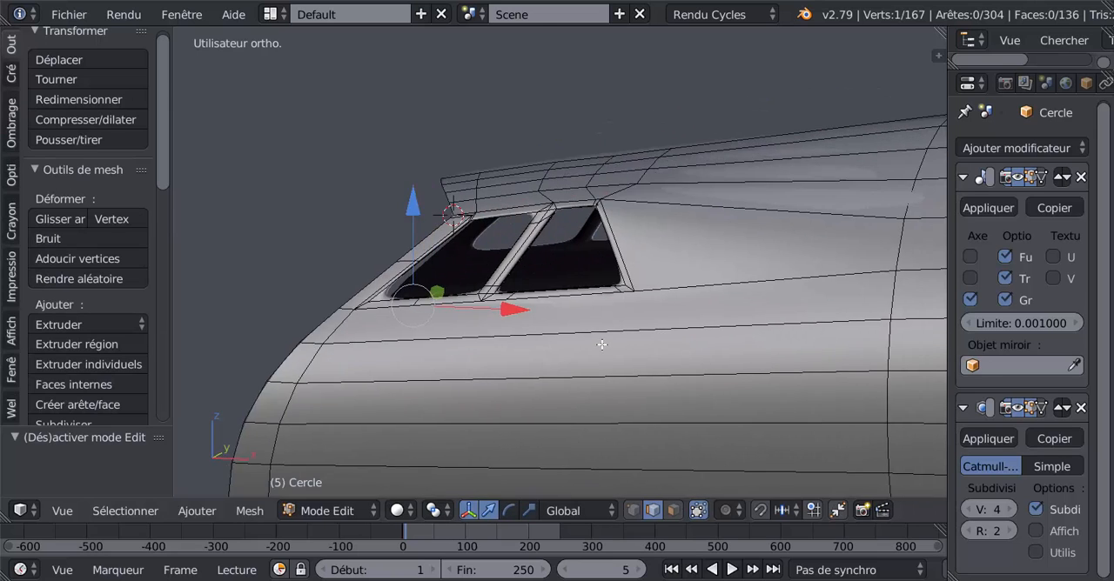
scroll(683, 353, up, 3)
scroll(683, 333, up, 4)
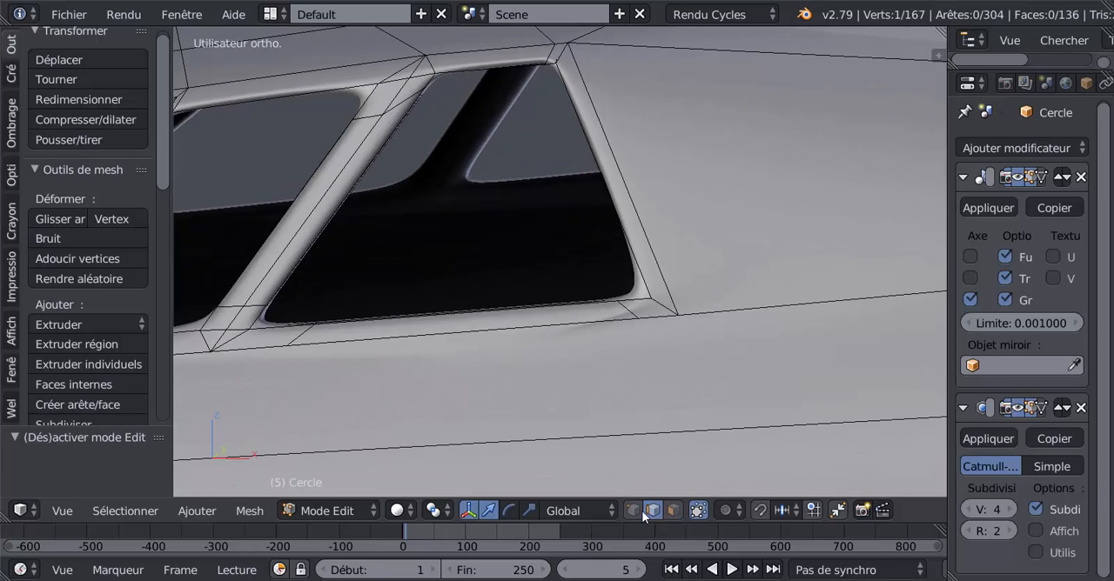
click(635, 510)
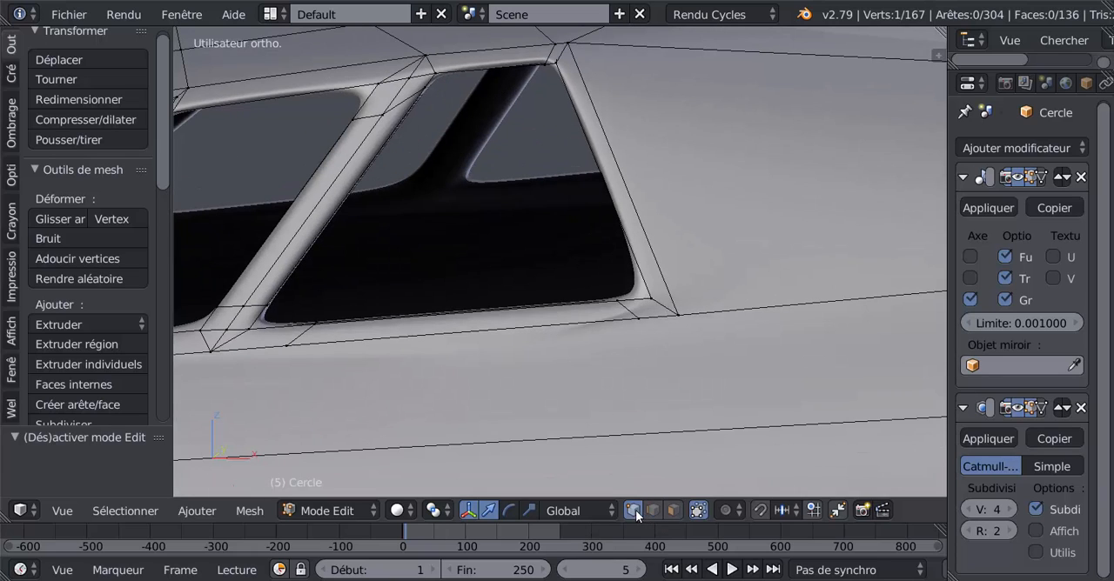
Try a Knife cut from the outermost lower rear vertex of the rear window frame down to the edge line below, and undo it.
right_click(677, 314)
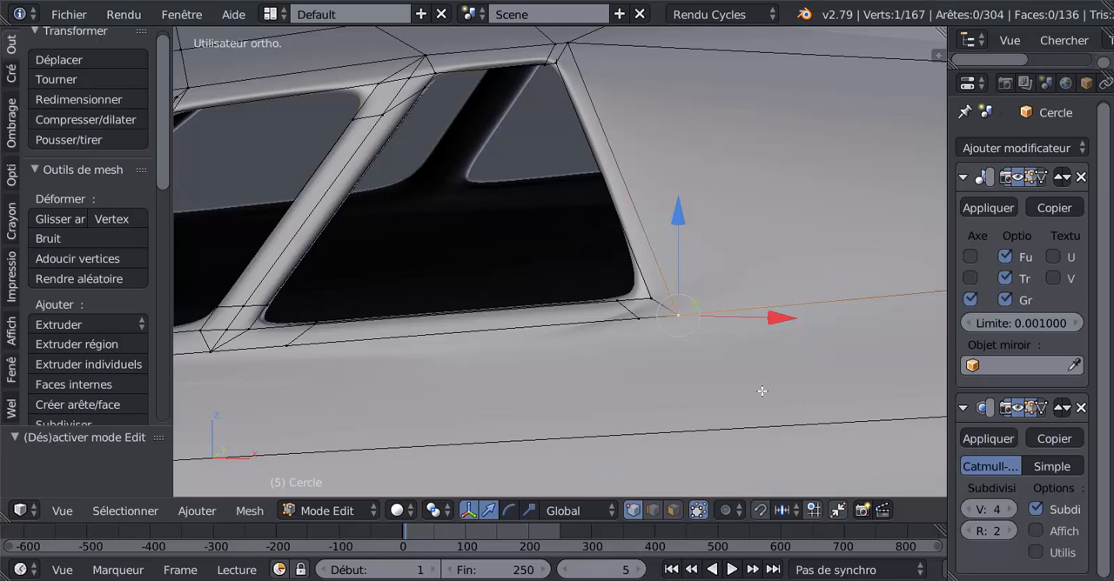
key(k)
click(678, 315)
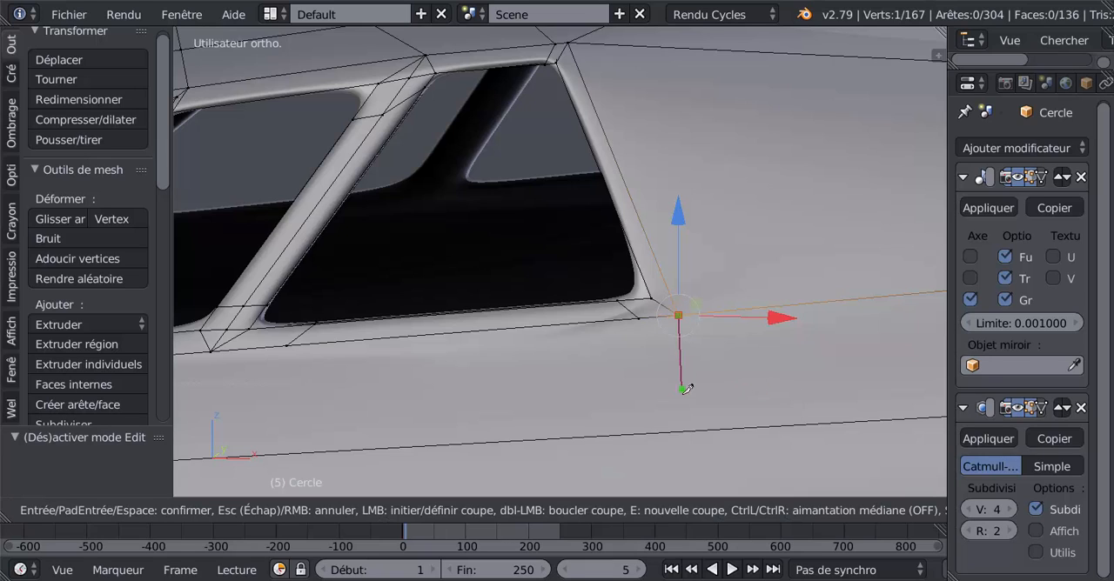
click(687, 429)
key(Return)
middle_drag(659, 395, 638, 344)
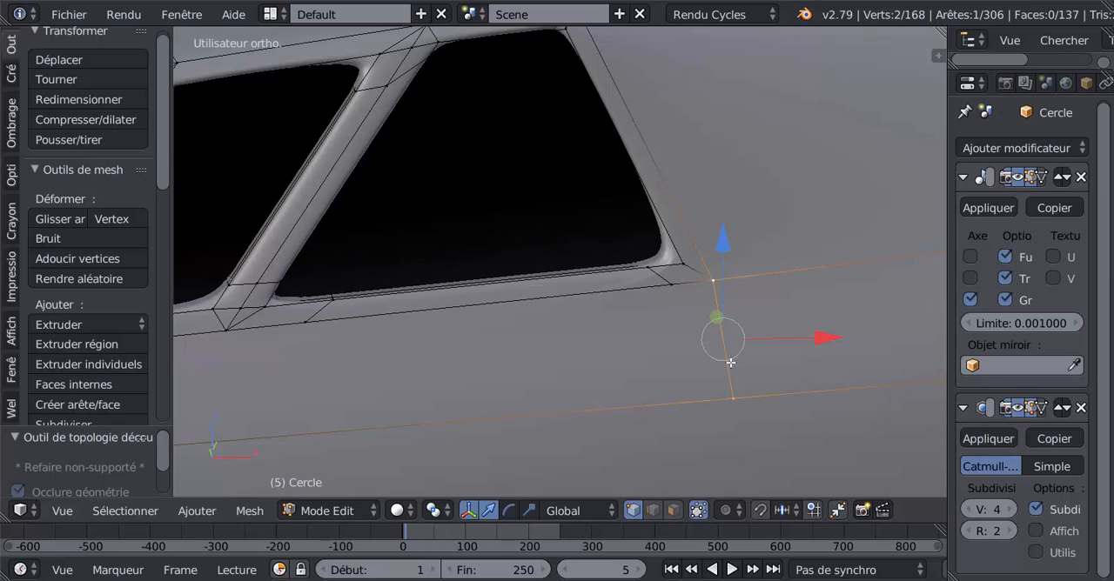
key(ctrl+z)
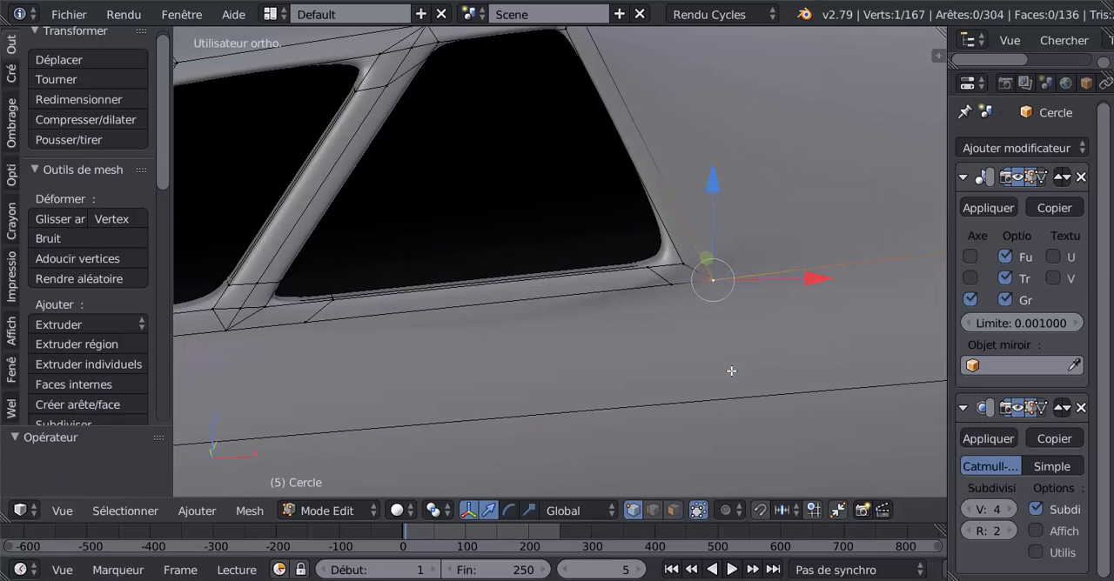
Knife-cut an edge from the vertex just forward of the rear window's lower rear corner down to the edge line below.
right_click(664, 286)
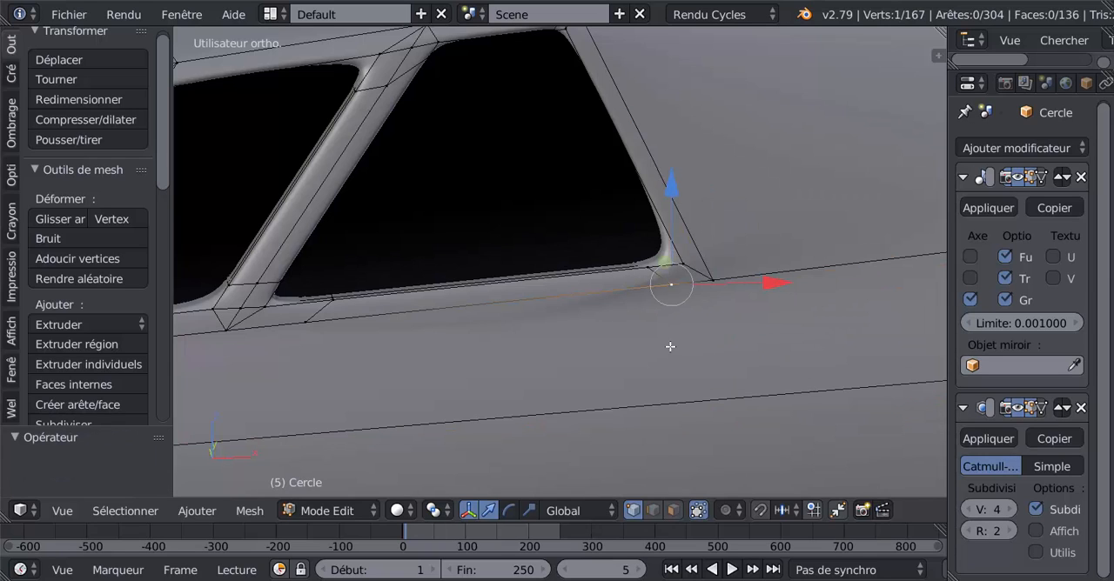
key(k)
click(671, 284)
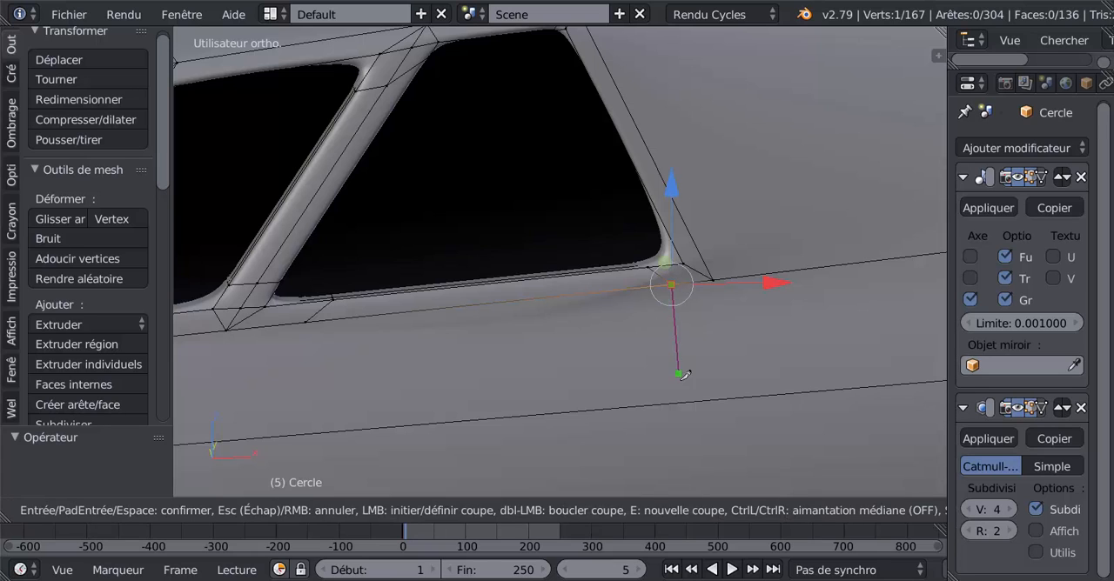
click(685, 395)
key(Return)
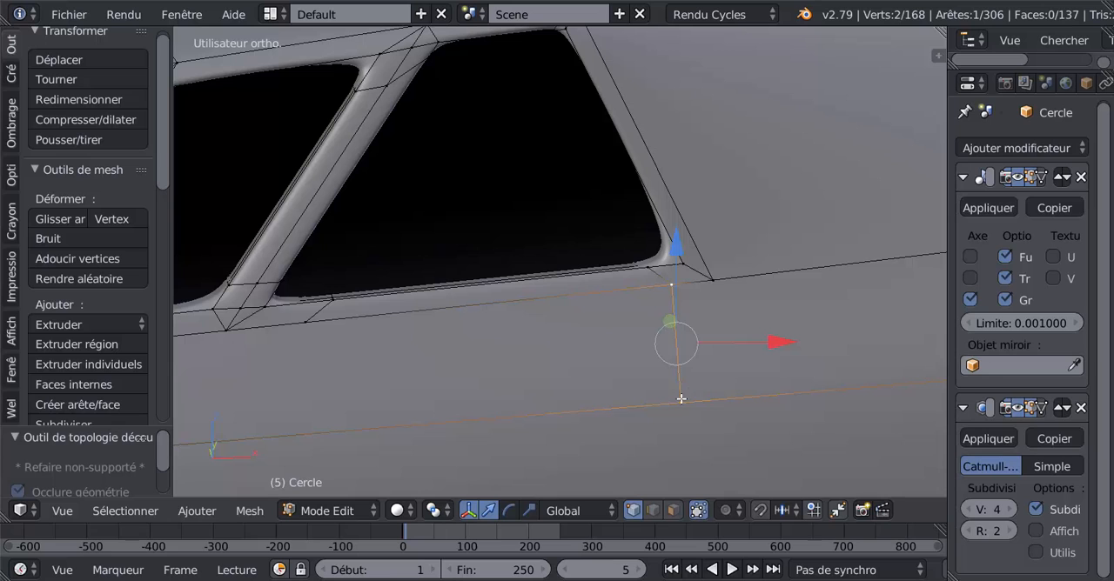
Check the surface smoothness below the rear side window in Object Mode, then return to Edit Mode.
key(Tab)
scroll(640, 393, down, 4)
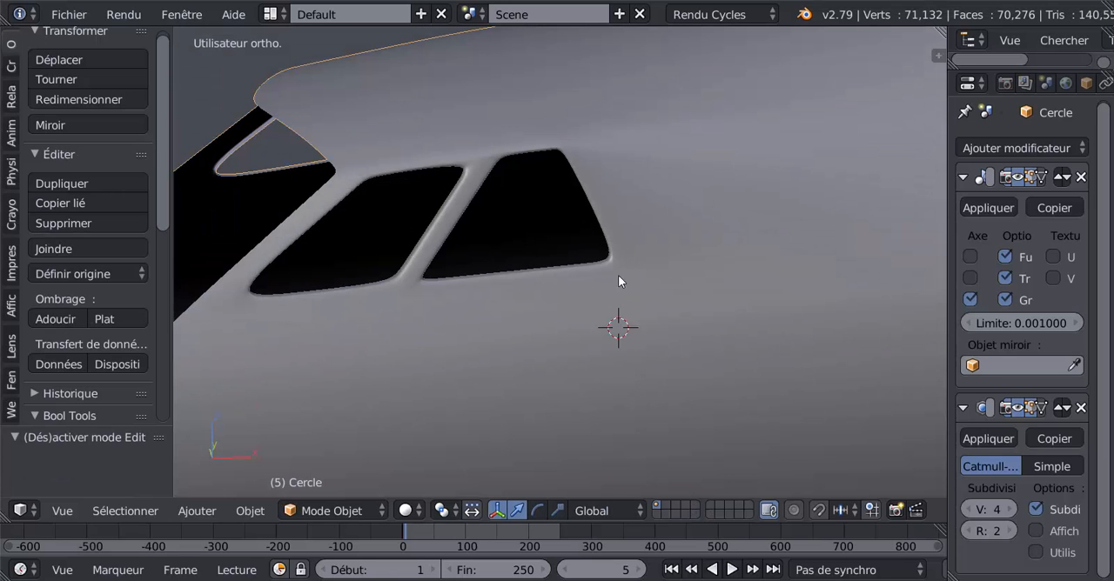
scroll(589, 293, down, 2)
key(Tab)
scroll(633, 324, up, 5)
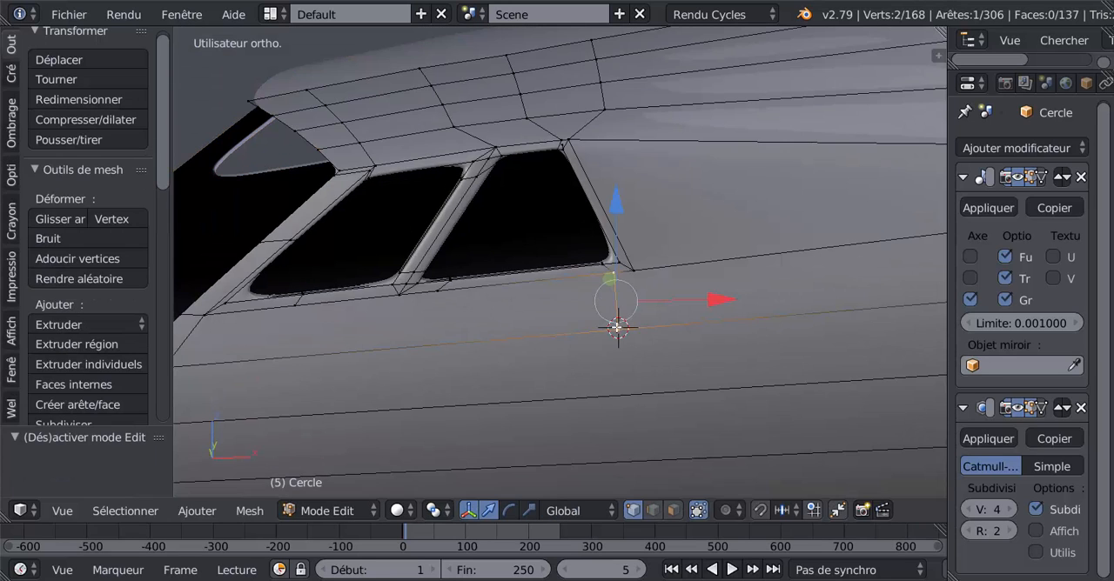
scroll(701, 442, down, 5)
scroll(649, 360, up, 3)
Select the edge loop just behind the nose's open front rim, running from below the front side window to the underside, and dissolve its edges.
alt+right_click(546, 338)
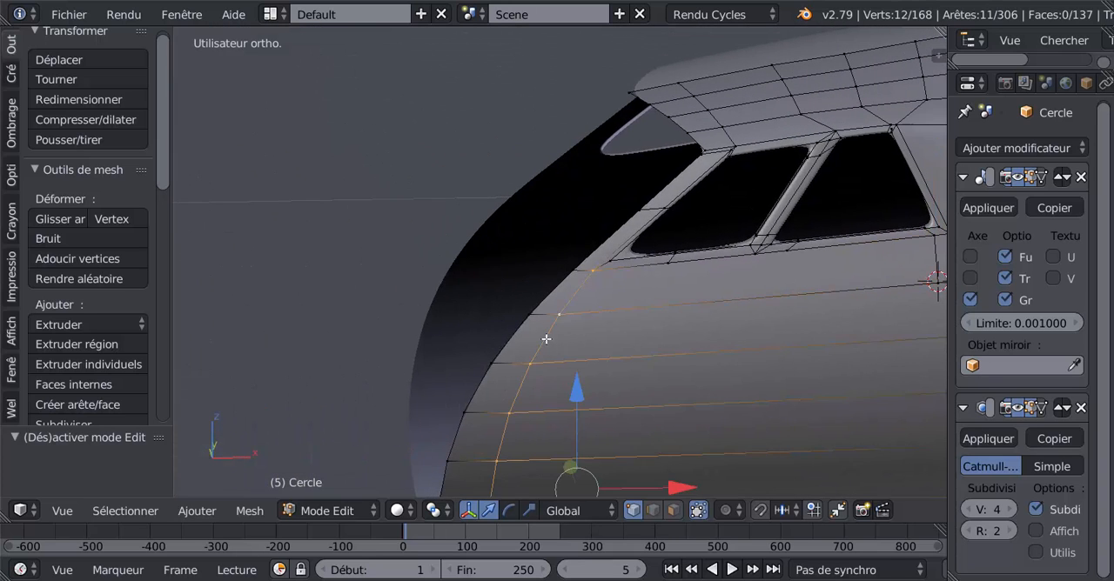
scroll(574, 409, down, 5)
middle_drag(580, 367, 586, 298)
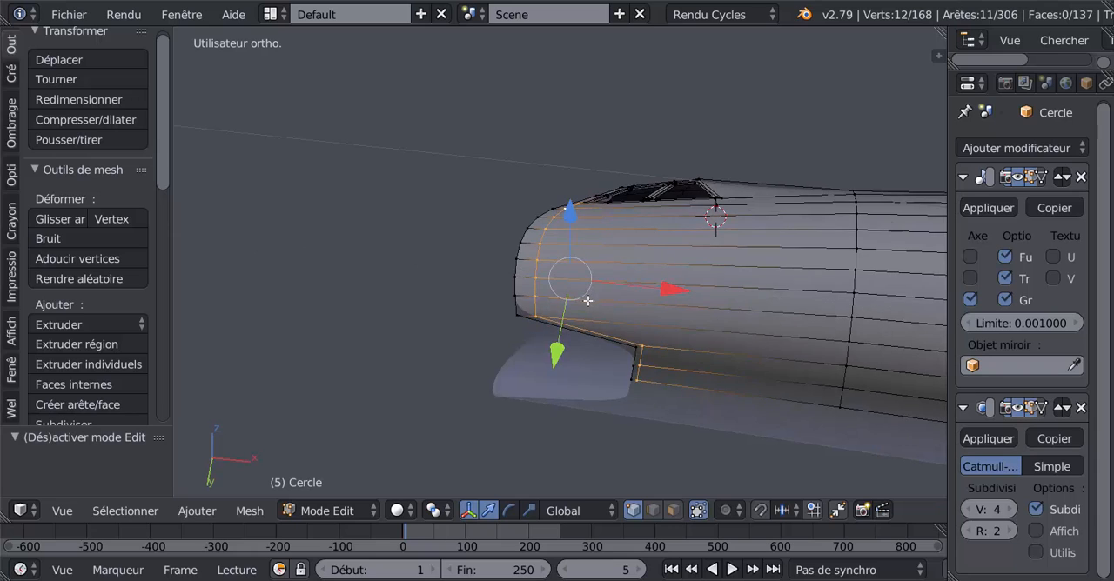
scroll(587, 300, up, 2)
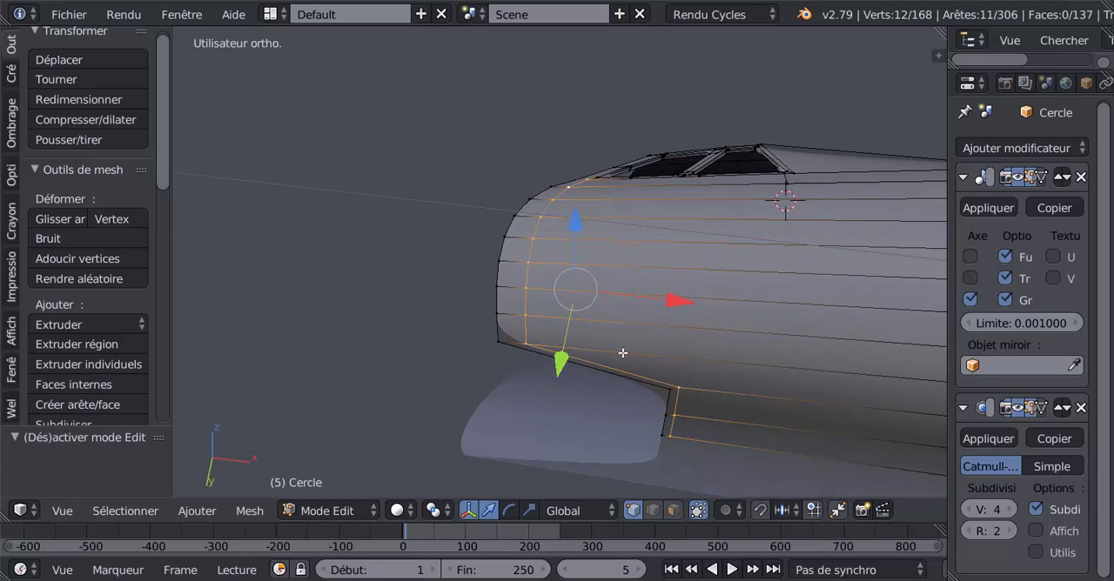
key(x)
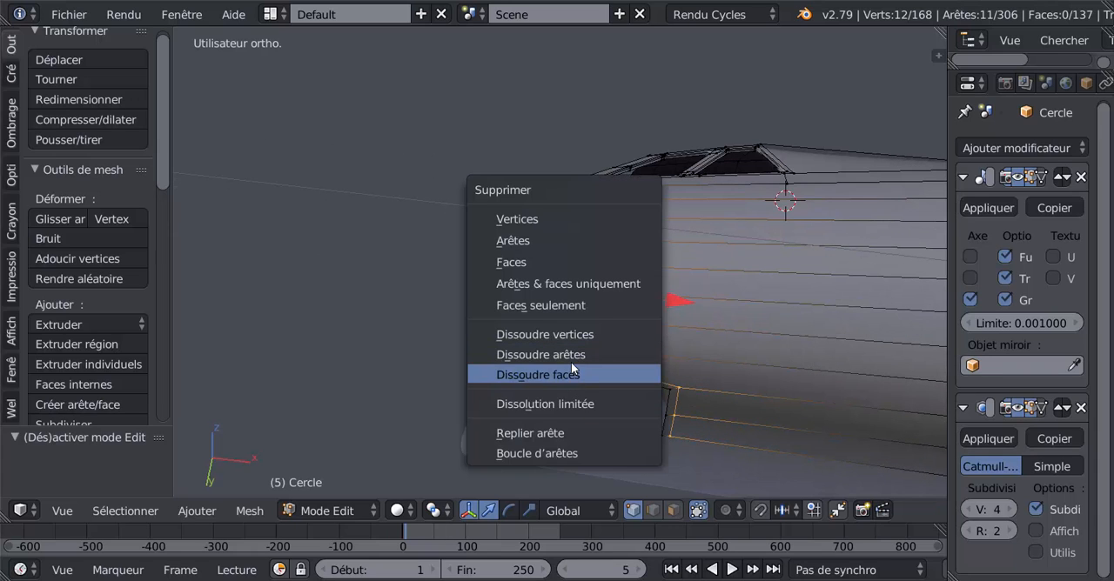
click(571, 353)
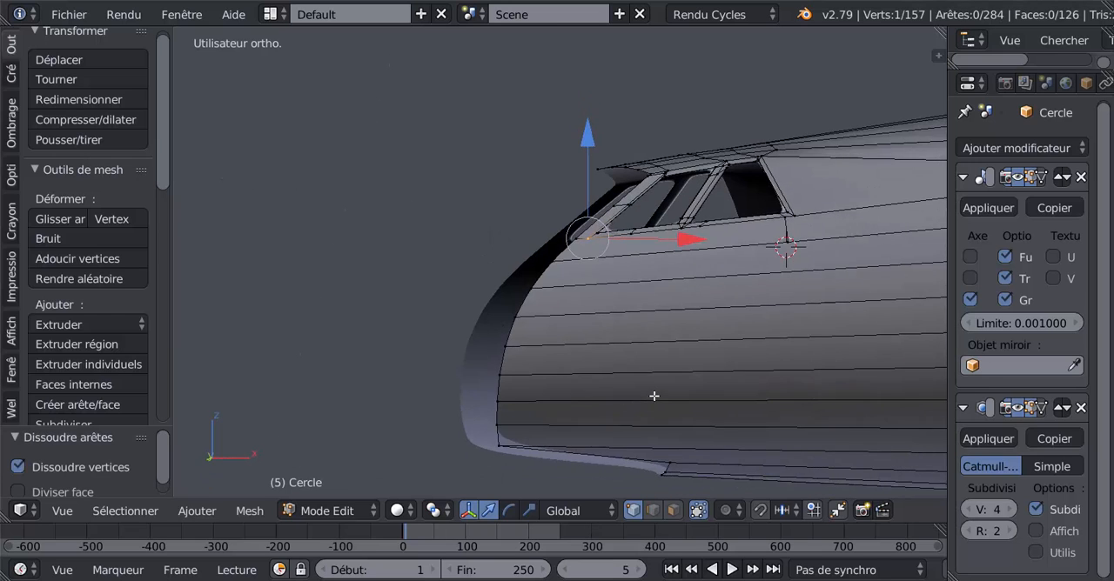
Inspect the nose surface in Object Mode from several angles, then return to Edit Mode.
key(Tab)
middle_drag(655, 395, 719, 412)
key(Tab)
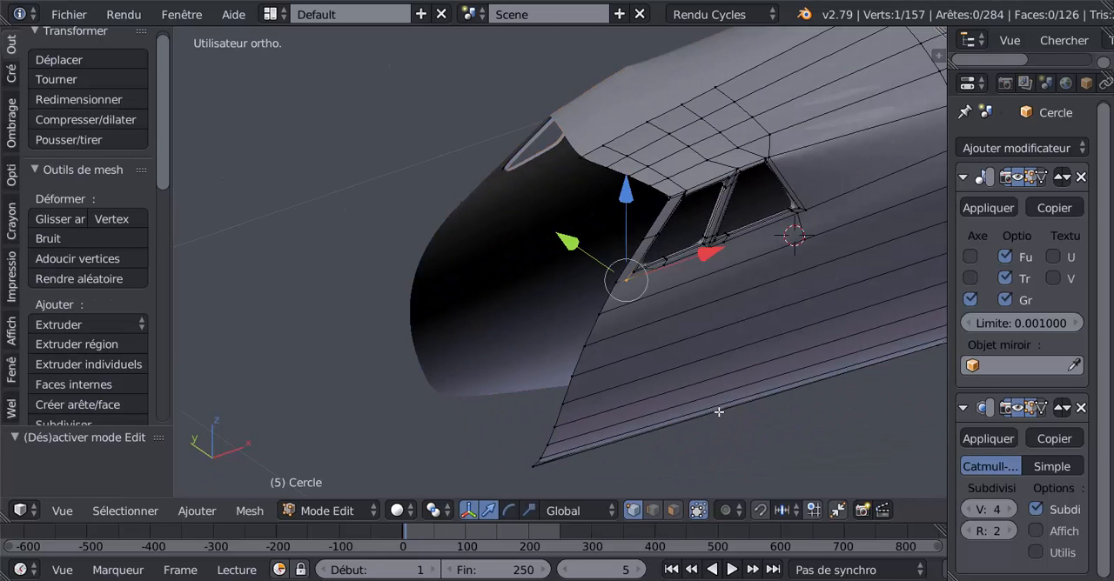
middle_drag(740, 359, 609, 382)
key(Tab)
key(Tab)
Edge-slide the three-edge row on the roof above the rear window rearward along the fuselage, and check the shading in Object Mode.
middle_drag(641, 351, 580, 397)
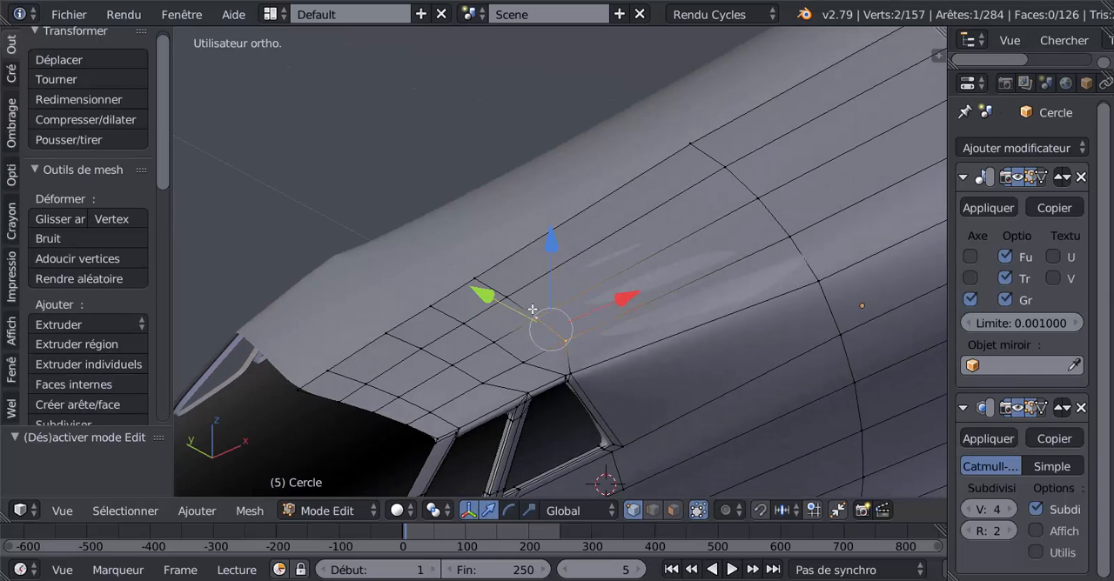
ctrl+right_click(506, 292)
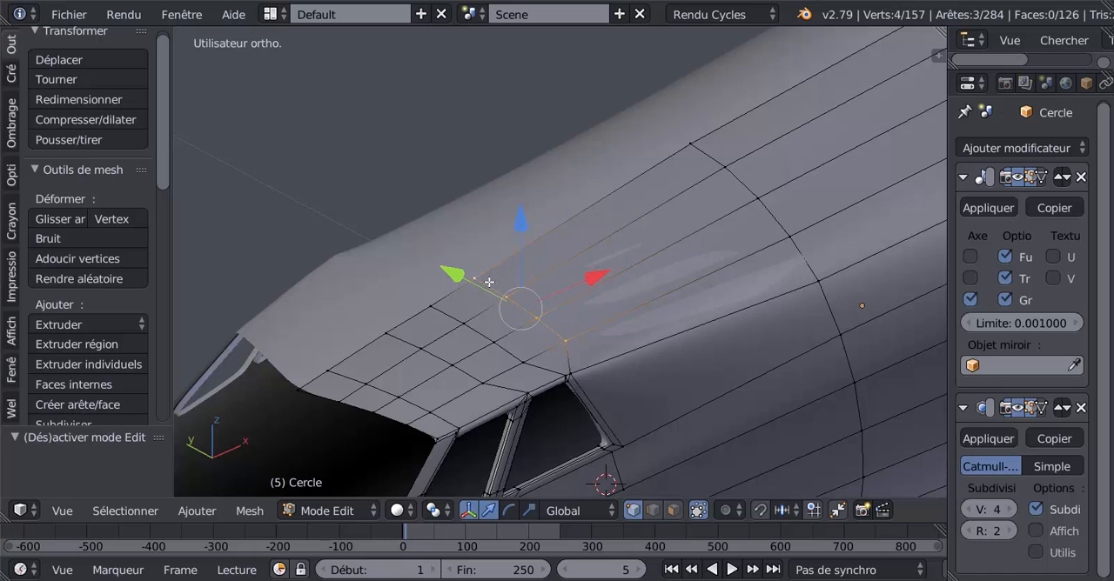
middle_drag(489, 282, 620, 381)
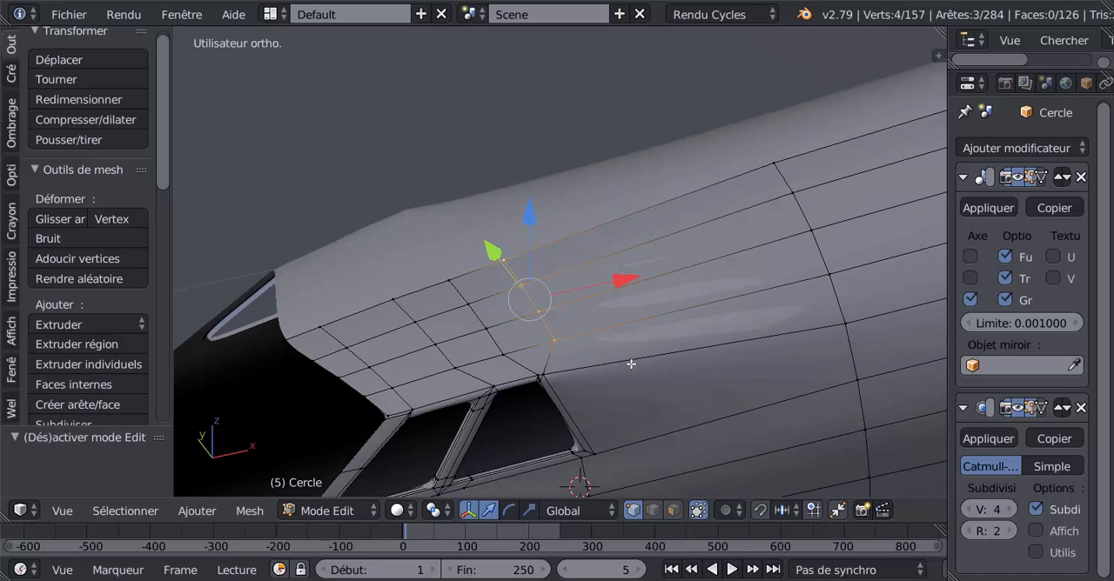
key(g)
key(g)
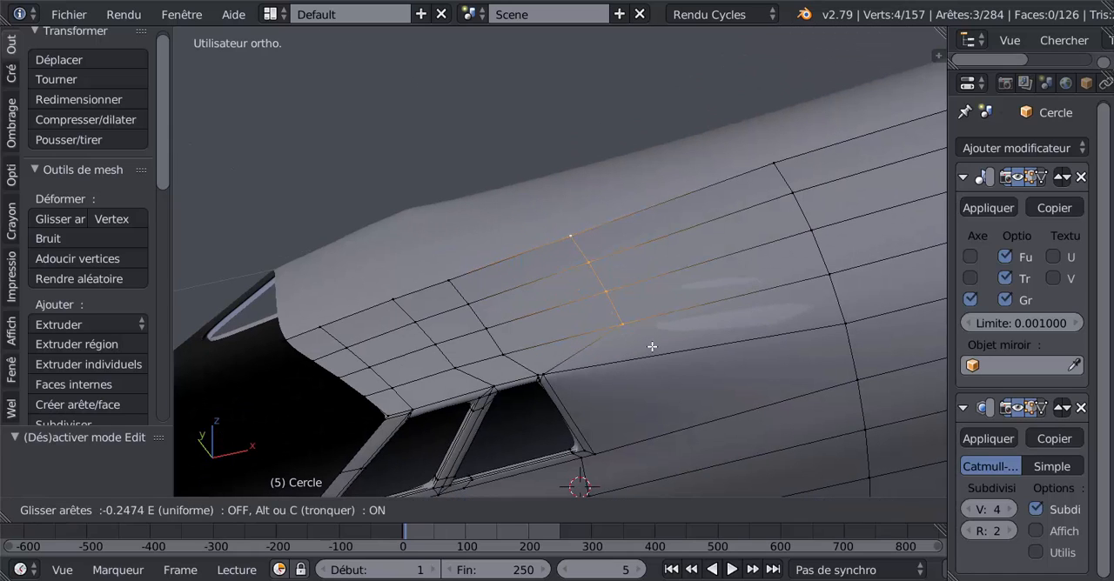
click(660, 350)
key(Tab)
middle_drag(646, 382, 614, 327)
middle_drag(656, 369, 624, 398)
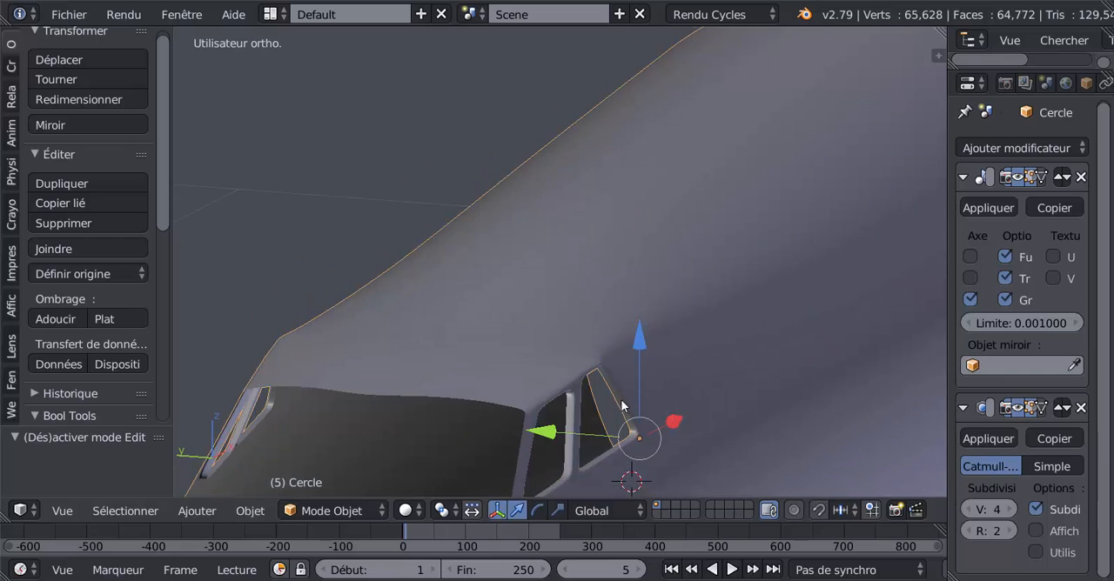
key(Tab)
Slide the outermost vertex at the rear window's upper rear corner about 0.04 toward the roof row behind it, and check the shading.
middle_drag(667, 366, 520, 417)
scroll(601, 381, up, 1)
shift+middle_drag(612, 371, 696, 296)
scroll(646, 342, up, 3)
right_click(625, 349)
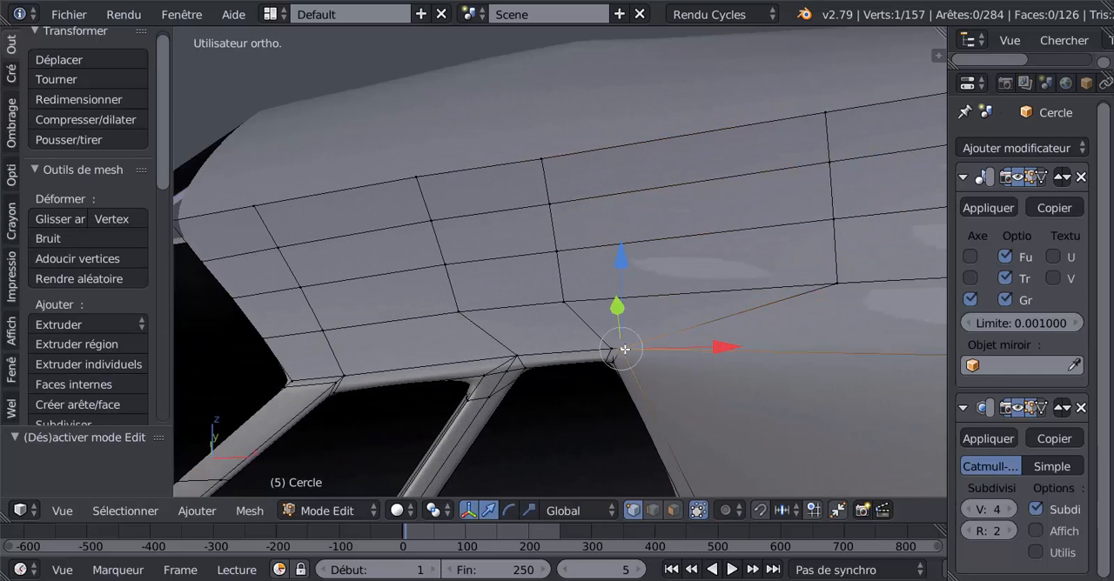
key(shift+v)
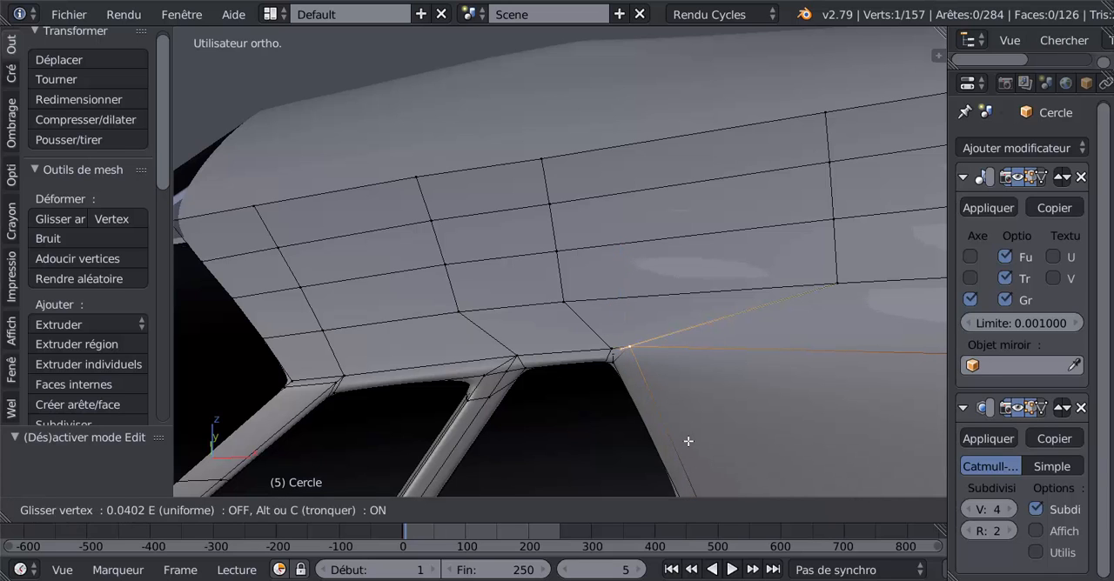
click(687, 441)
key(Tab)
middle_drag(687, 442, 666, 346)
key(Tab)
Dissolve the two short edges at the top of the pillar between the side windows, and check the surface in Object Mode.
scroll(667, 346, up, 2)
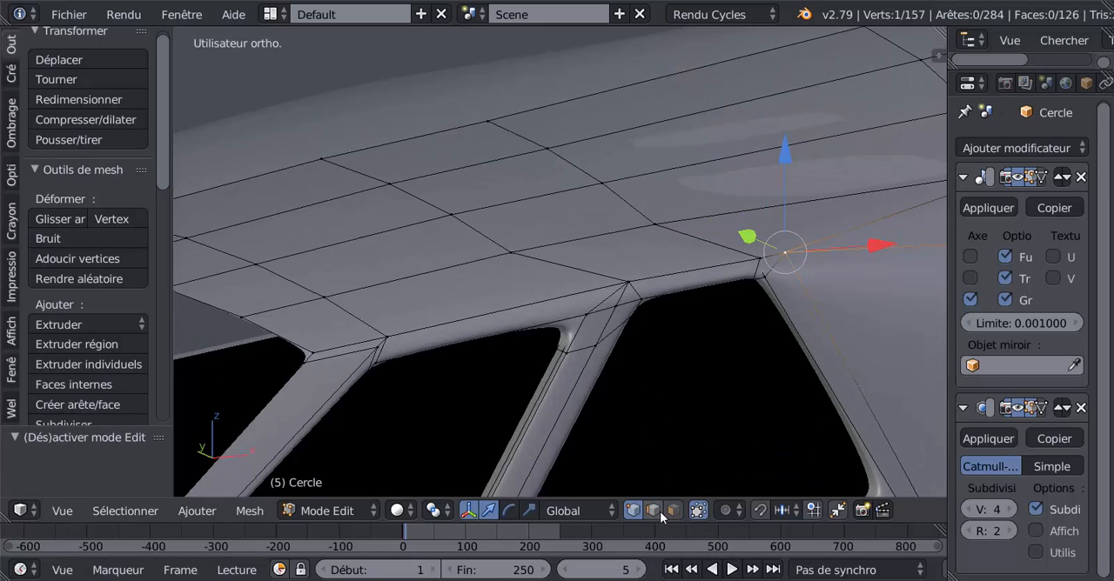
key(x)
click(624, 379)
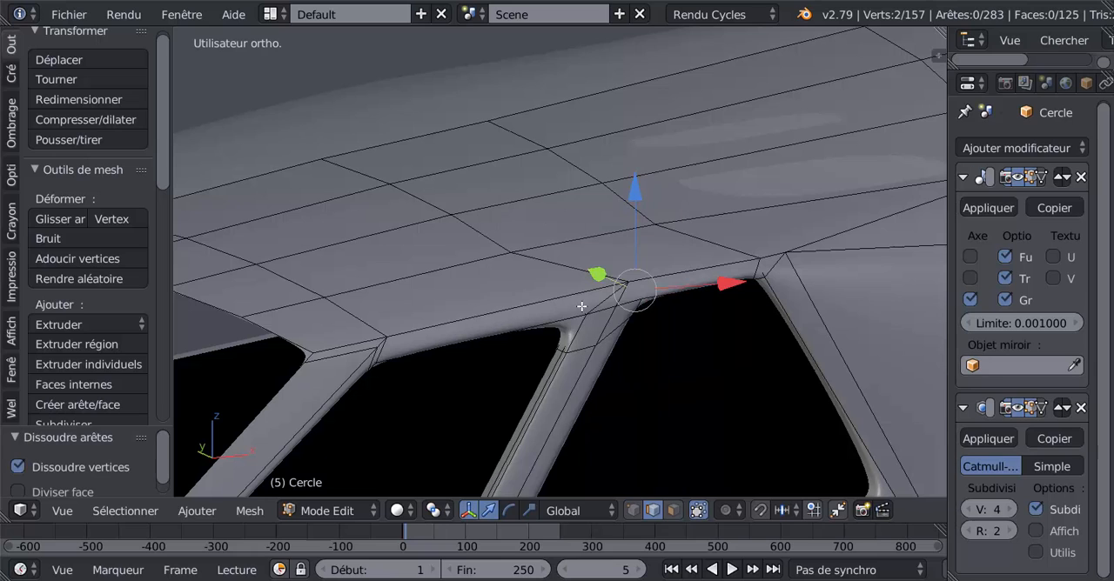
key(x)
click(643, 390)
key(Tab)
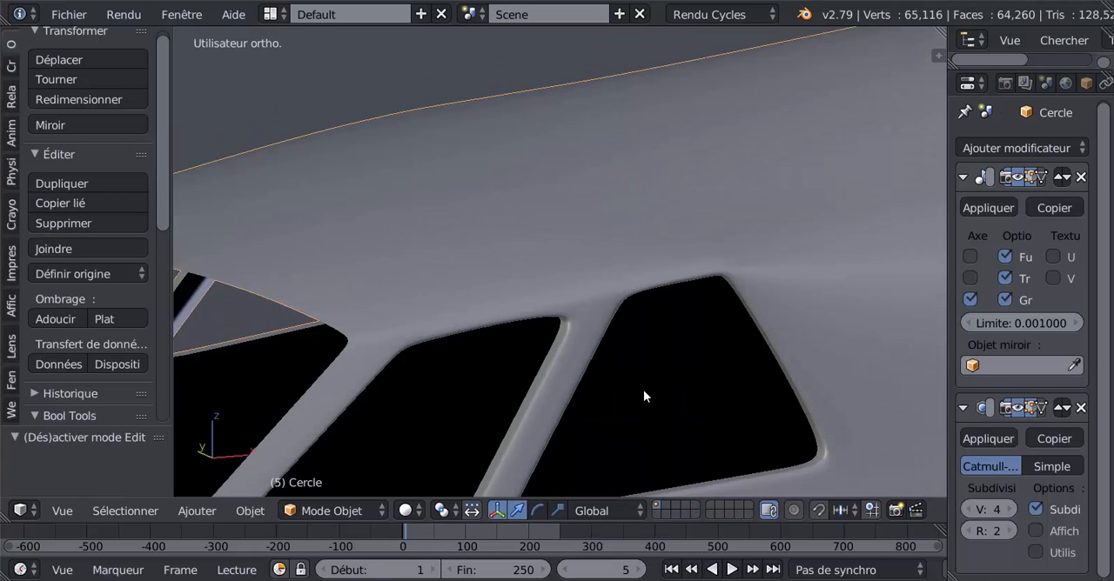
scroll(643, 389, down, 2)
middle_drag(619, 408, 590, 385)
key(Tab)
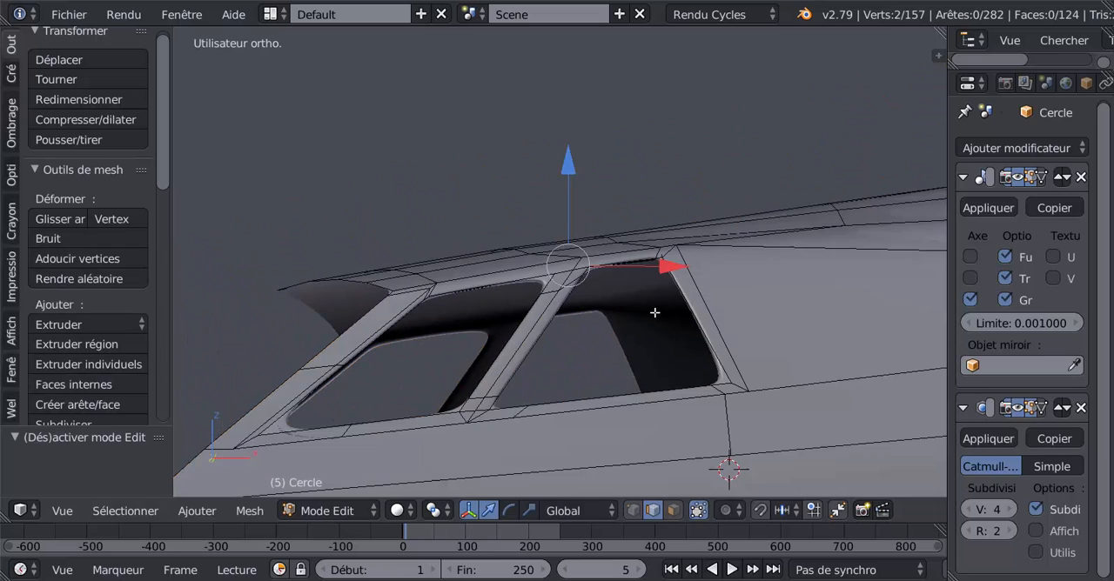
Select the inner edges at the rear window's upper rear corner and set the Subdivision Surface viewport level to 0.
middle_drag(689, 316, 629, 393)
scroll(668, 375, up, 3)
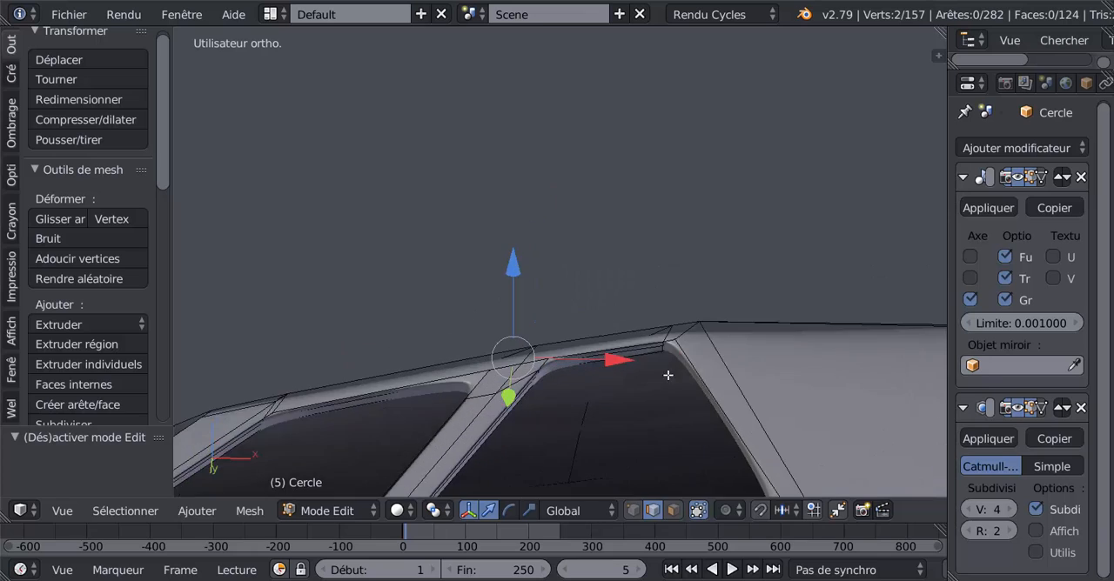
scroll(668, 375, up, 2)
right_click(708, 381)
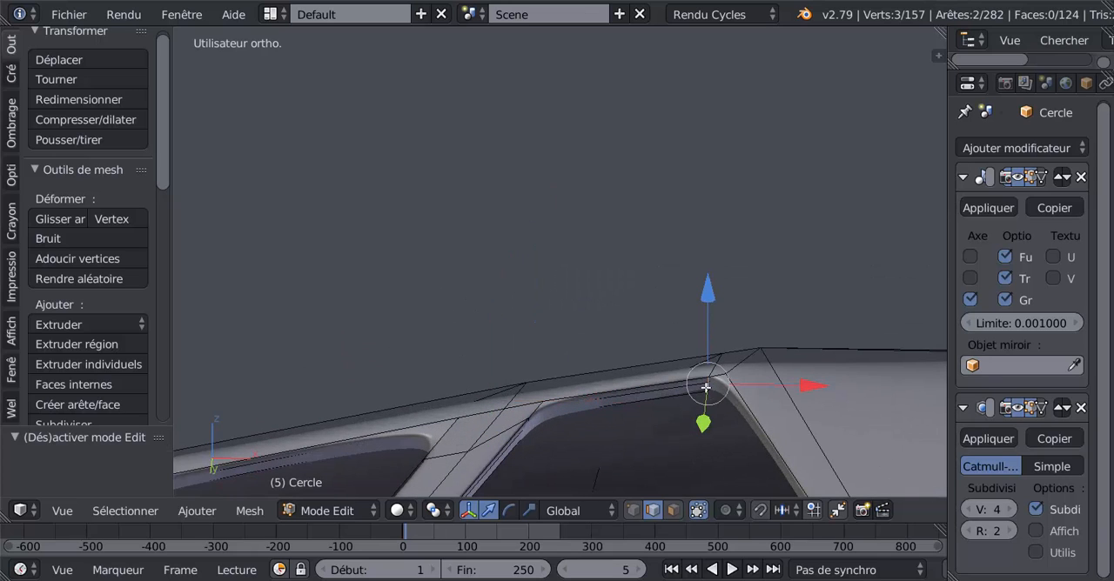
middle_drag(715, 414, 710, 345)
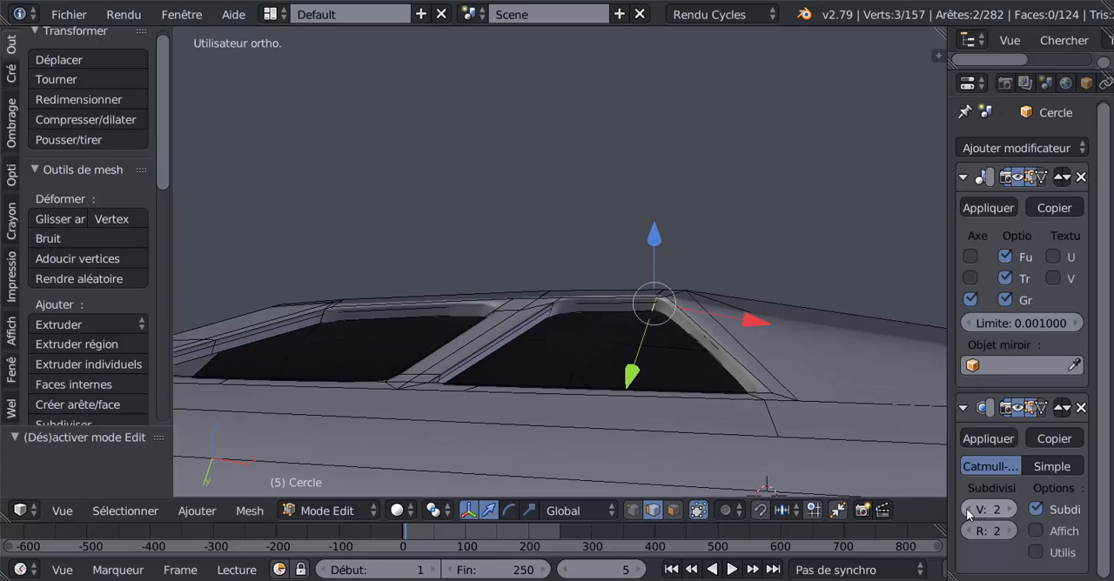
click(968, 510)
click(969, 510)
Select the short edge inside the rear window's upper rear corner and move it slightly down along the Z axis.
scroll(668, 362, up, 3)
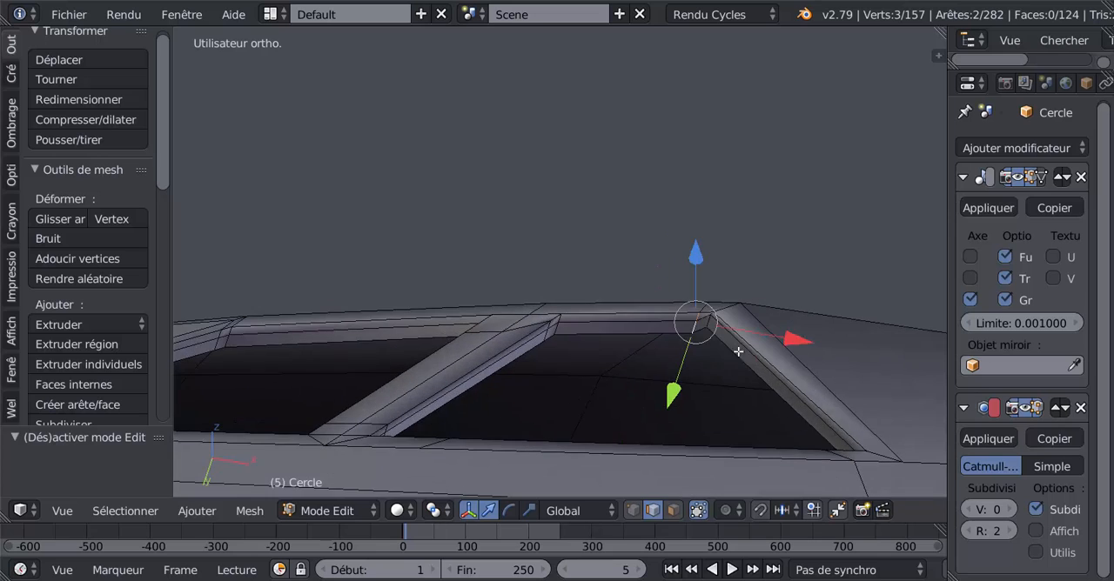
right_click(734, 344)
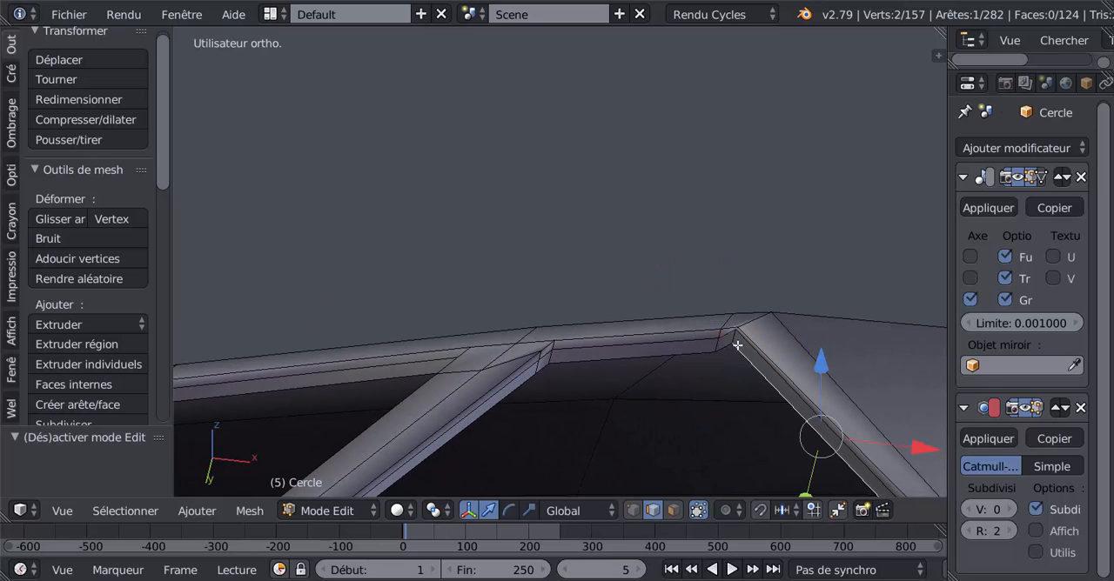
right_click(734, 336)
middle_drag(727, 375, 731, 412)
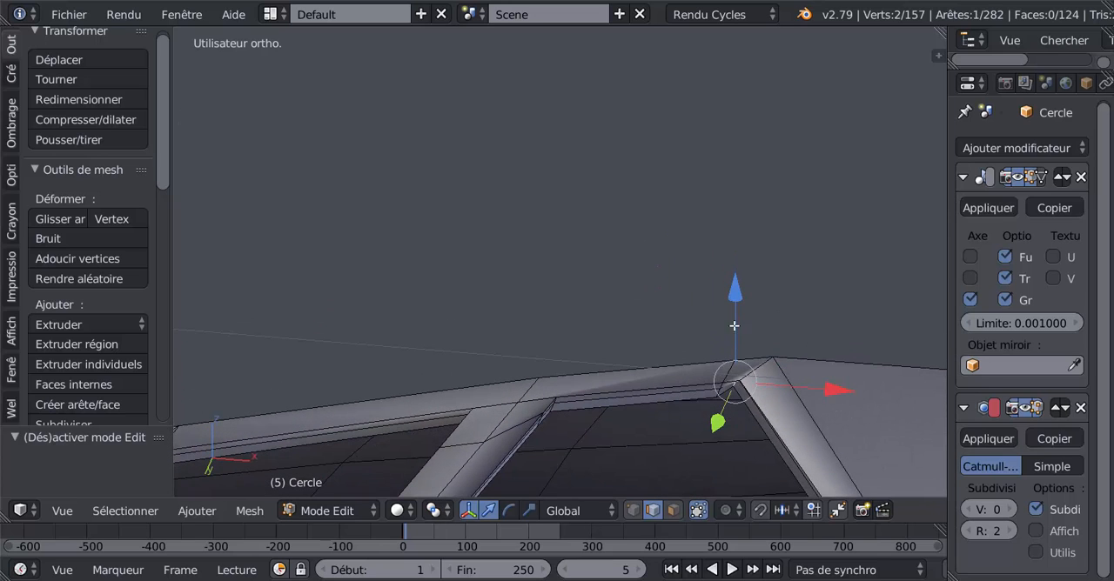
drag(737, 305, 739, 312)
Set the Subdivision Surface viewport level to 2 and check the window frames in Object Mode.
click(1007, 510)
click(1008, 510)
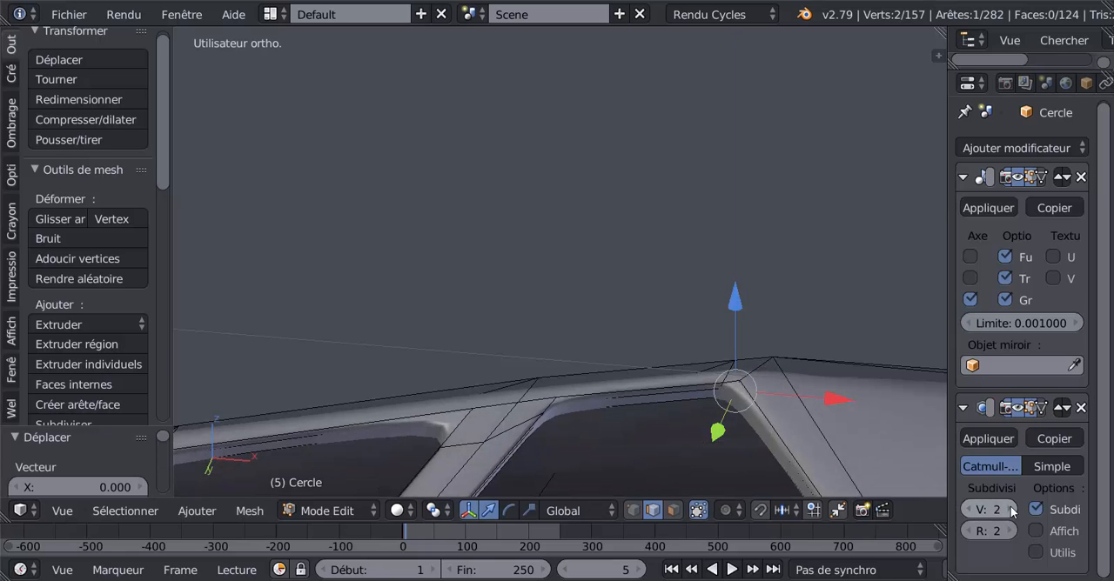
key(Tab)
middle_drag(821, 424, 649, 391)
key(Tab)
key(Tab)
key(Tab)
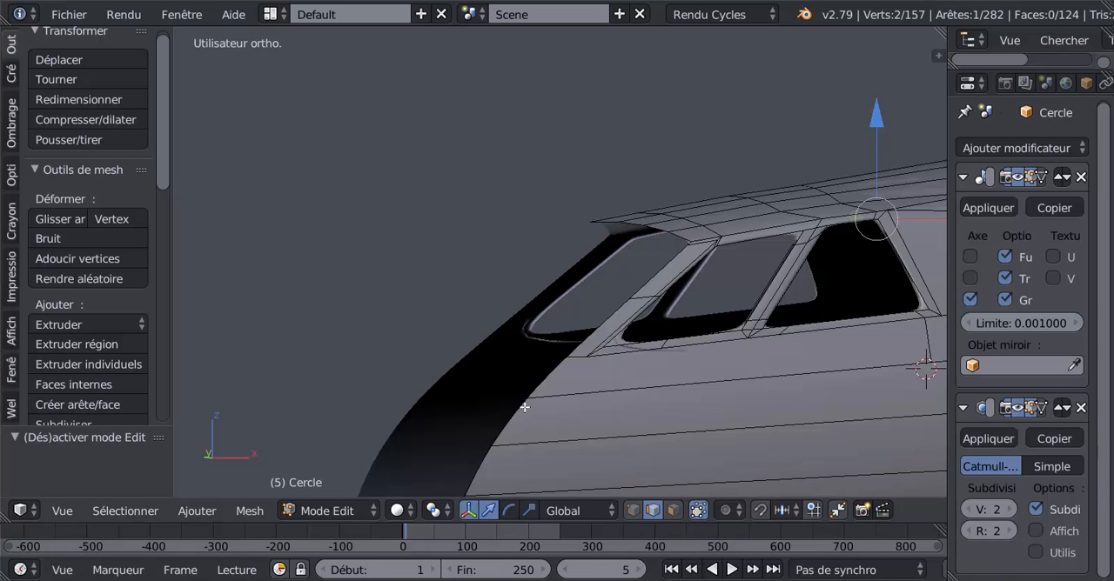
Knife-cut an edge from the outer vertex at the front side window's lower front corner down to the edge line below, and check the surface.
right_click(583, 357)
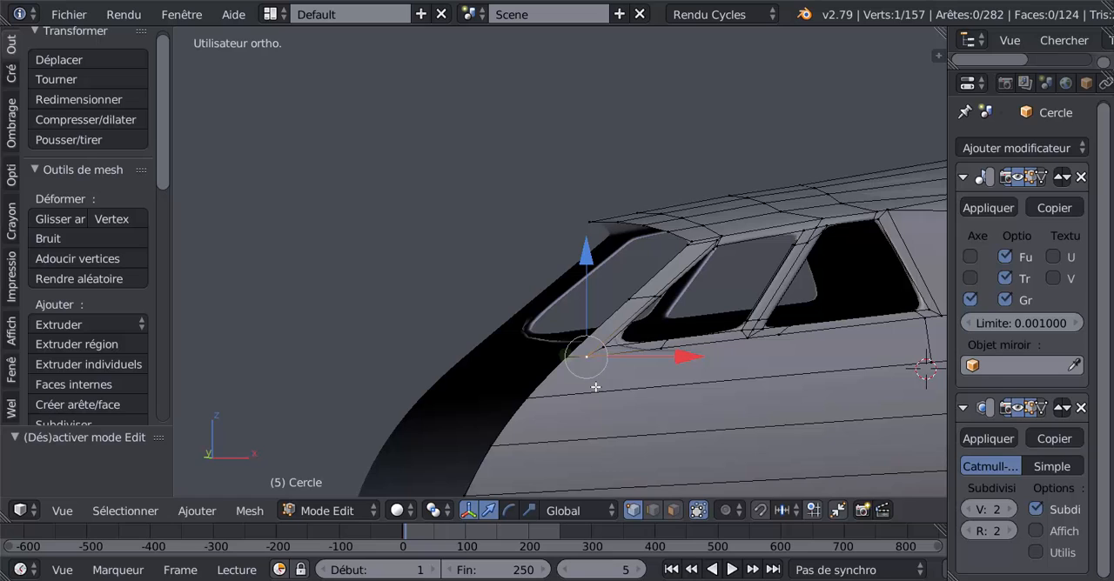
key(k)
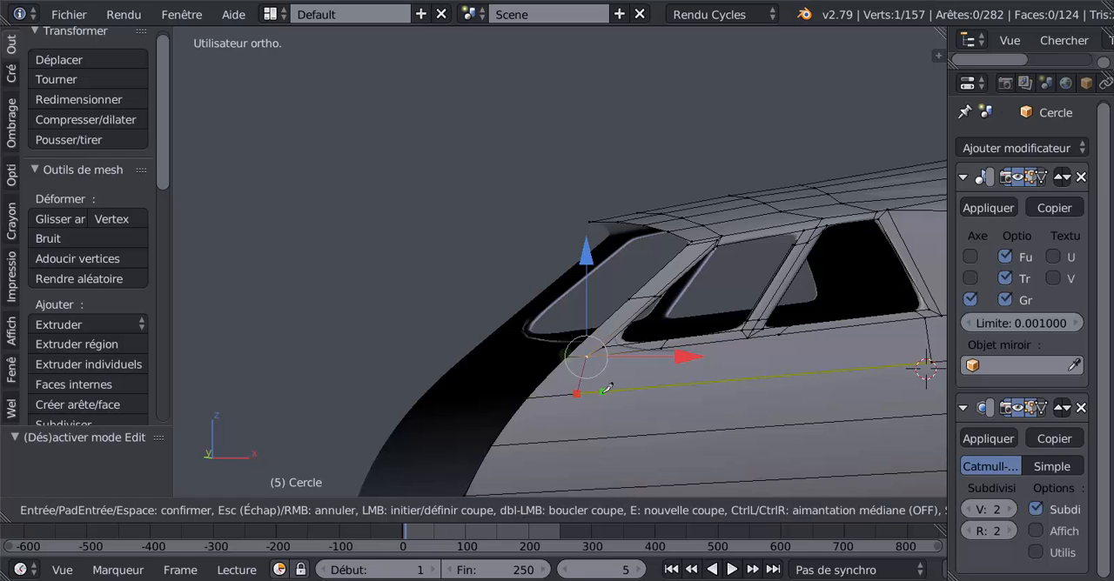
click(578, 391)
key(Return)
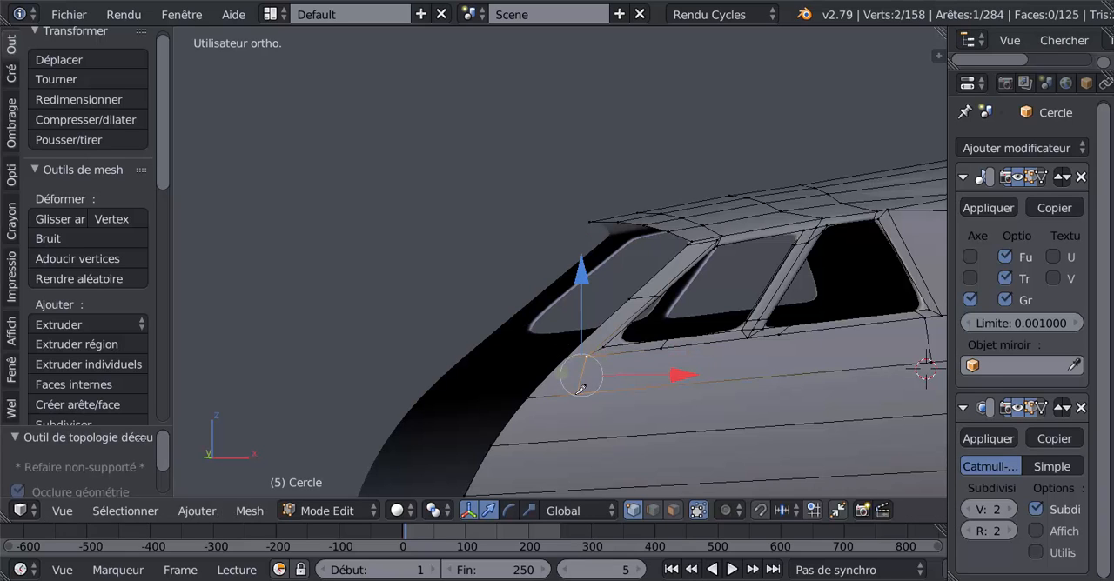
key(Tab)
mouse_move(618, 414)
middle_down()
mouse_move(630, 450)
mouse_move(675, 371)
mouse_move(698, 404)
mouse_move(688, 349)
mouse_move(642, 378)
mouse_move(634, 427)
mouse_move(614, 427)
mouse_move(653, 427)
mouse_move(689, 465)
mouse_move(733, 390)
mouse_move(796, 366)
mouse_move(605, 404)
middle_up()
key(Tab)
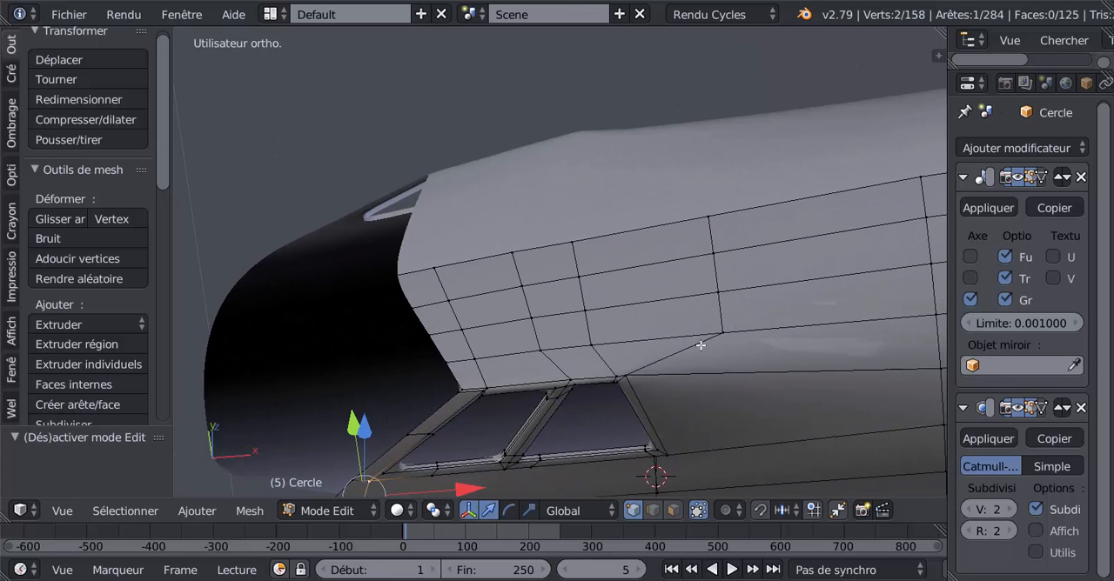
Select the two upper edges of the roof row behind the rear window and dissolve them.
right_click(718, 290)
shift+right_click(714, 251)
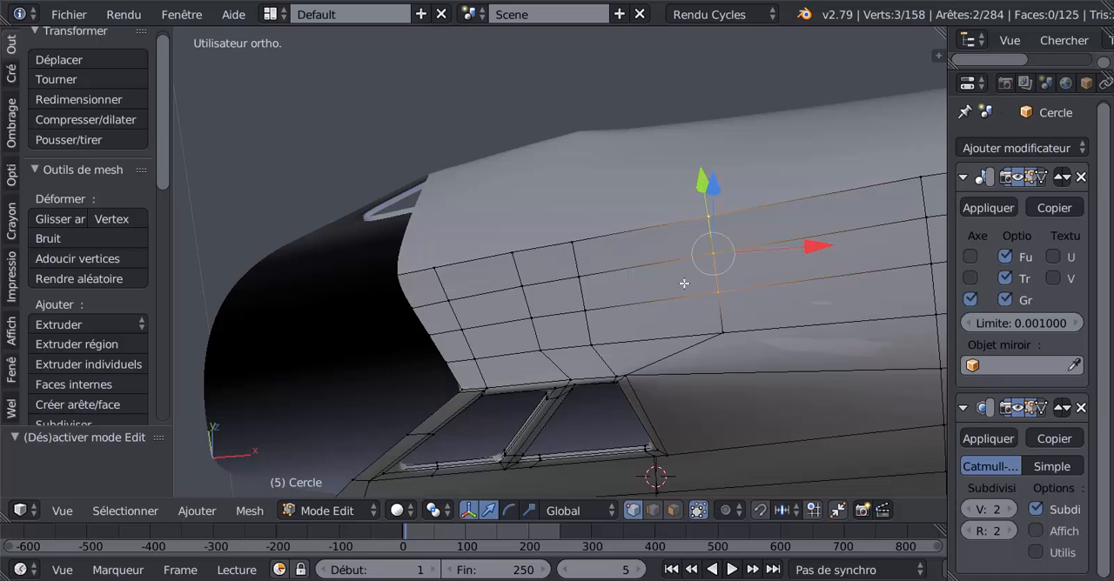
middle_drag(684, 283, 754, 304)
key(x)
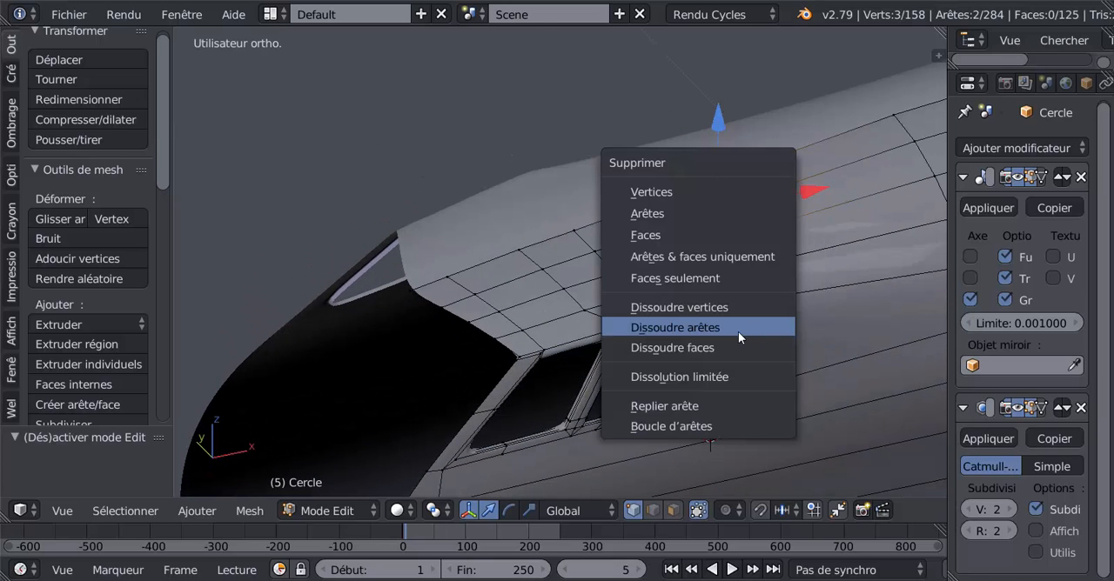
click(739, 329)
Examine the roof and the whole nose in Object Mode for shading artefacts, then return to Edit Mode.
key(Tab)
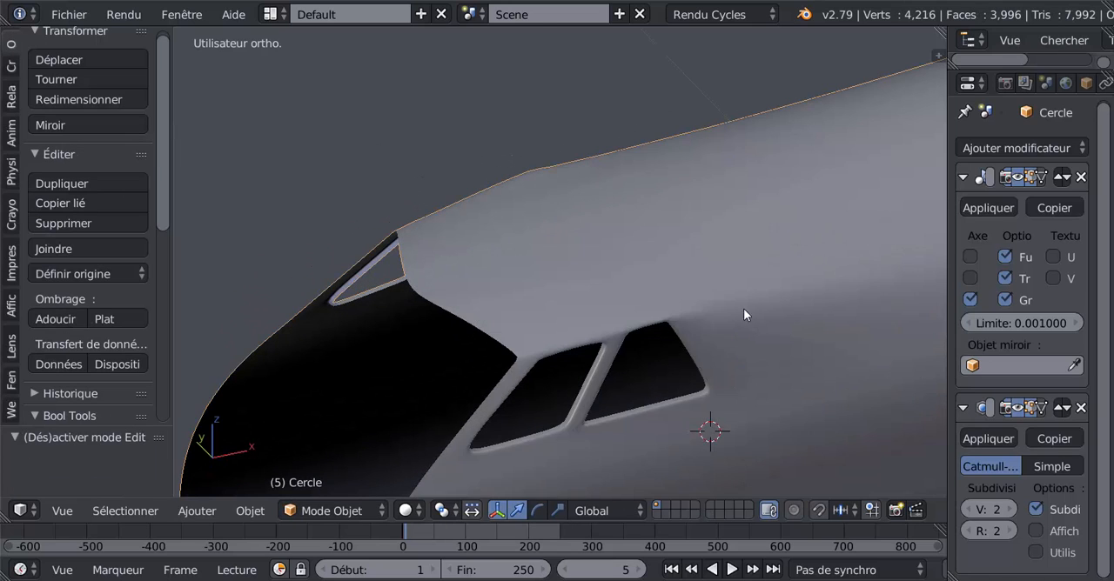
middle_drag(743, 315, 688, 360)
key(Tab)
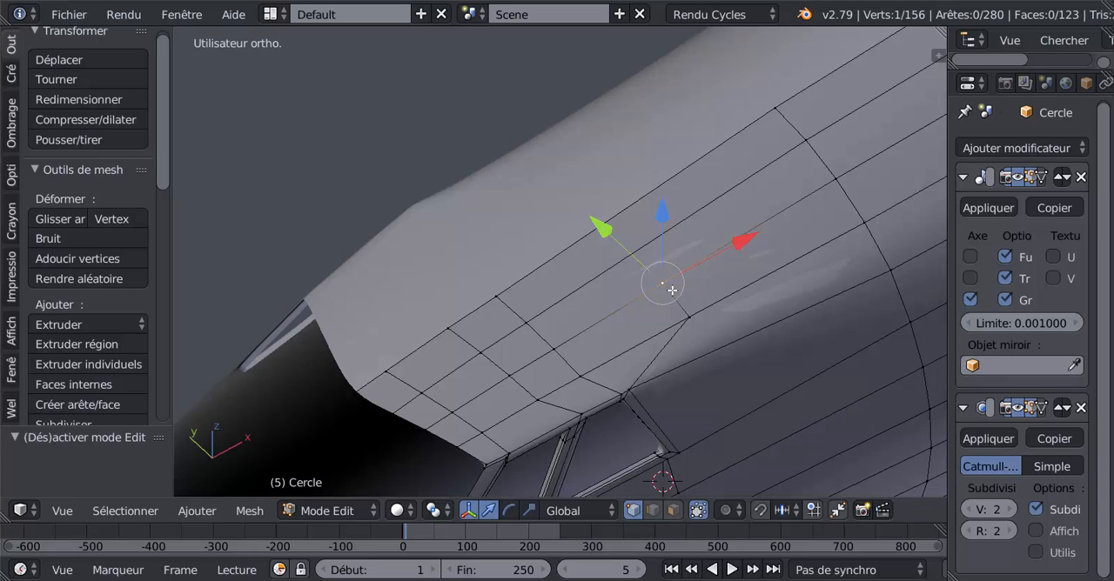
key(Tab)
middle_drag(698, 398, 716, 386)
scroll(600, 323, down, 3)
key(Tab)
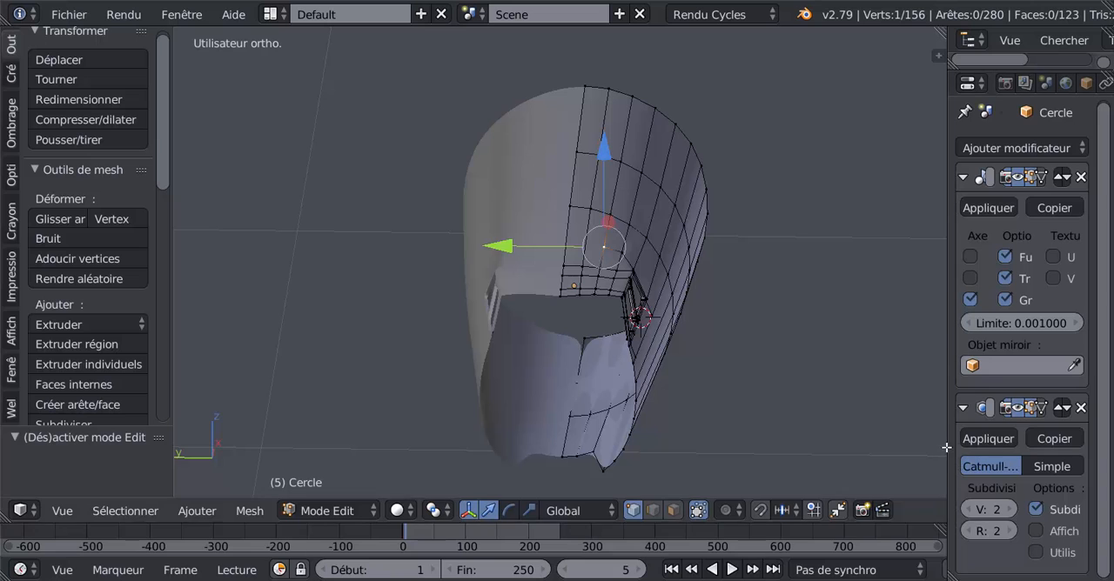
Widen the Properties editor and move the three rear underside centreline vertices along Y against the mirror plane.
drag(948, 454, 862, 409)
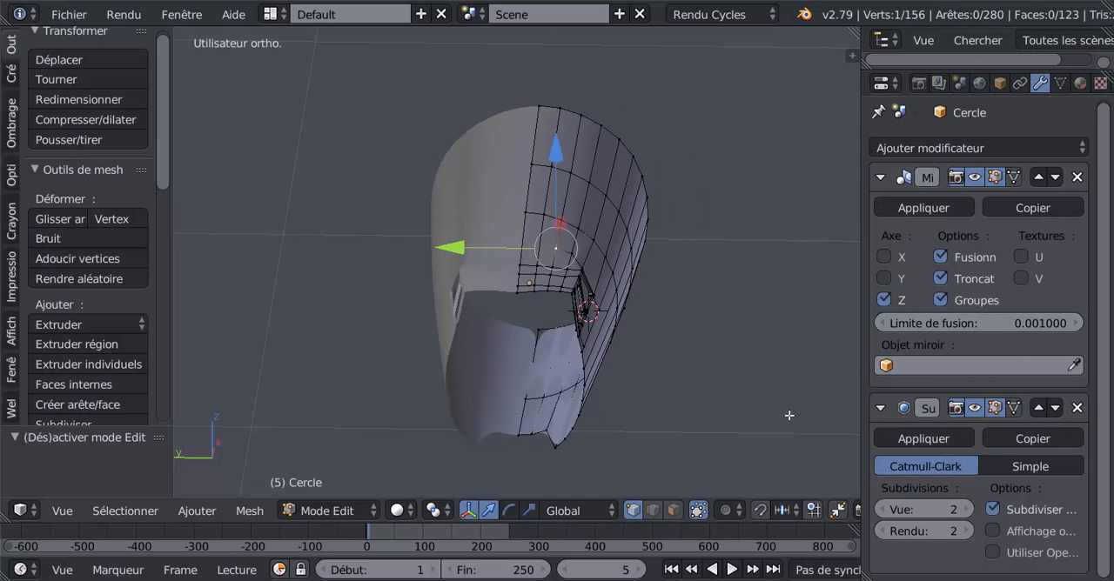
middle_drag(777, 366, 775, 300)
middle_drag(731, 374, 624, 351)
scroll(627, 352, up, 5)
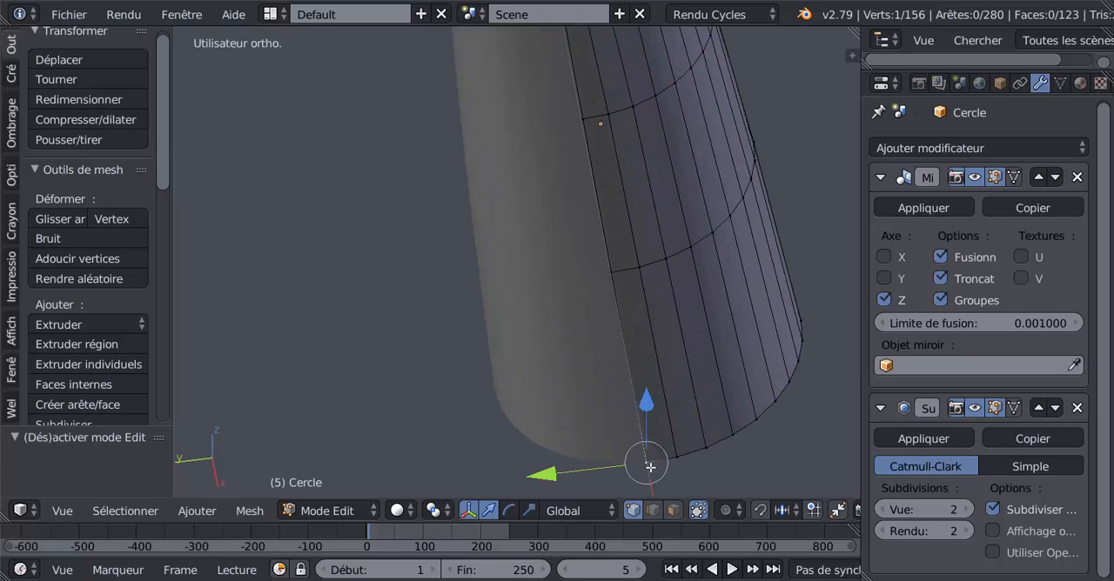
drag(552, 478, 585, 474)
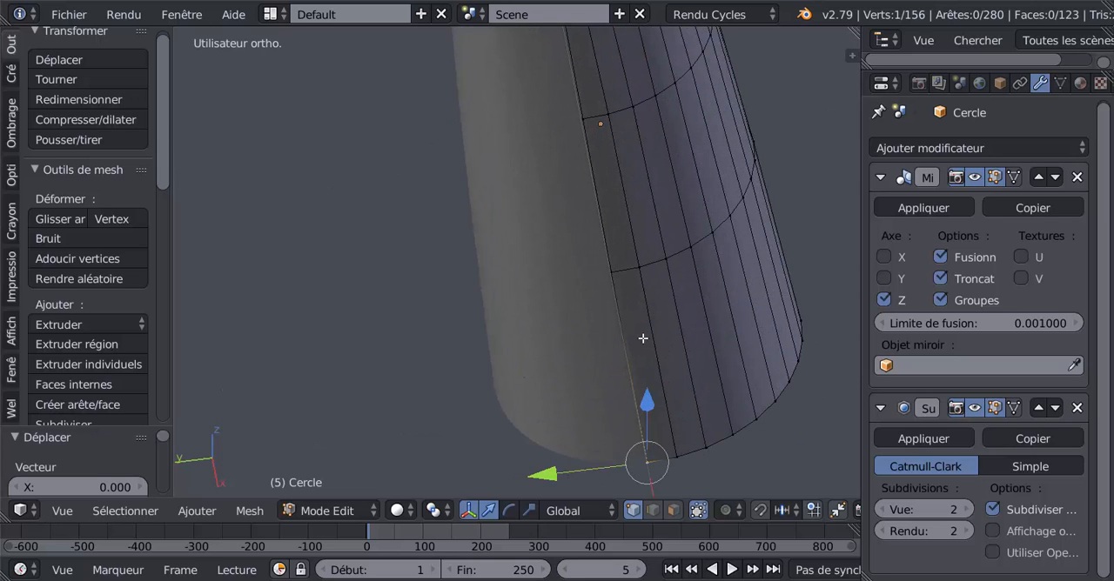
right_click(625, 268)
drag(513, 284, 473, 302)
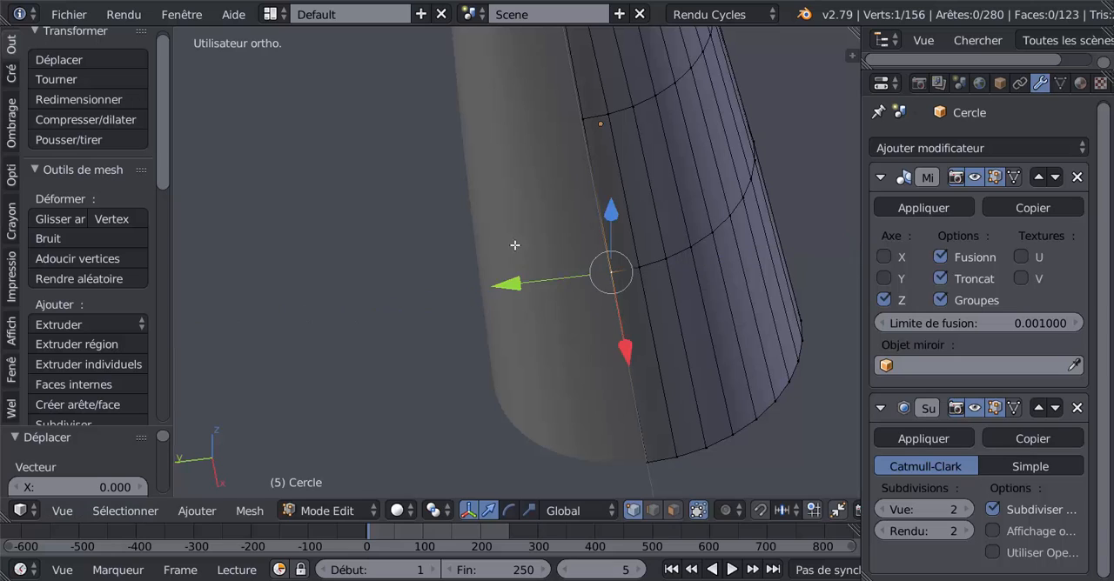
right_click(581, 125)
drag(483, 135, 479, 157)
scroll(473, 285, down, 4)
middle_drag(572, 225, 584, 270)
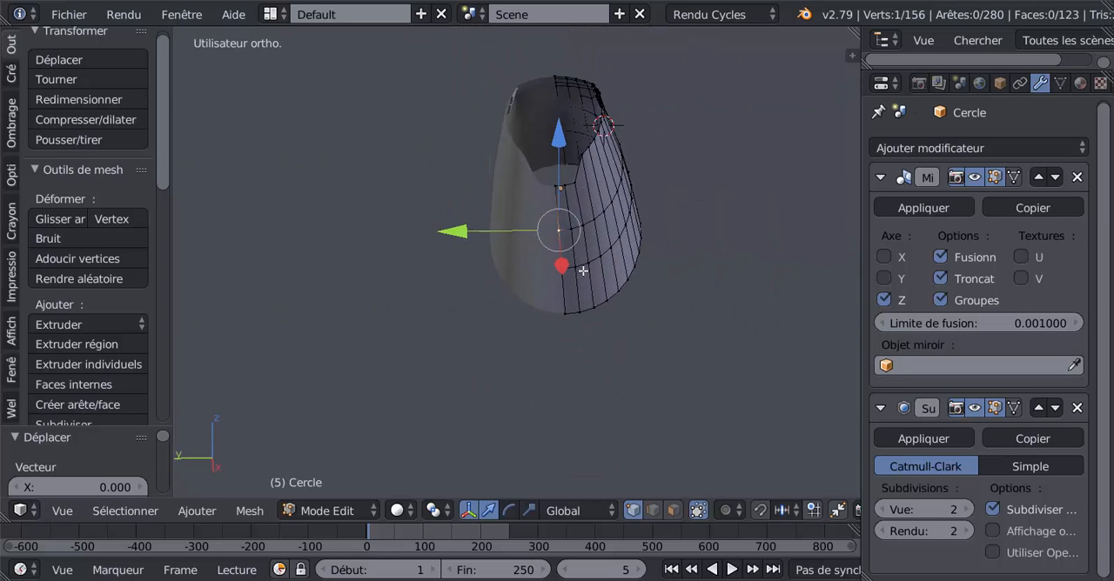
Move the front centreline vertex on the nose's underside along Y against the mirror plane.
scroll(581, 252, up, 3)
shift+middle_drag(574, 308, 544, 477)
scroll(557, 401, up, 2)
right_click(564, 325)
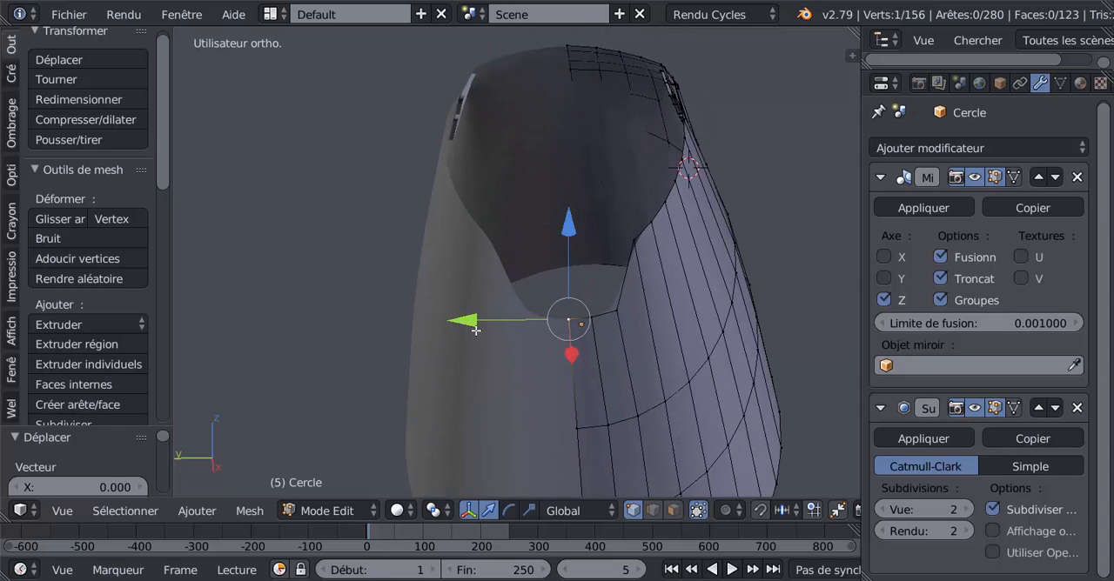
drag(473, 325, 496, 319)
Select the roof's centreline edge loop, check the nose in Object Mode and return to Edit Mode.
scroll(522, 330, down, 3)
middle_drag(523, 330, 384, 396)
scroll(540, 343, up, 2)
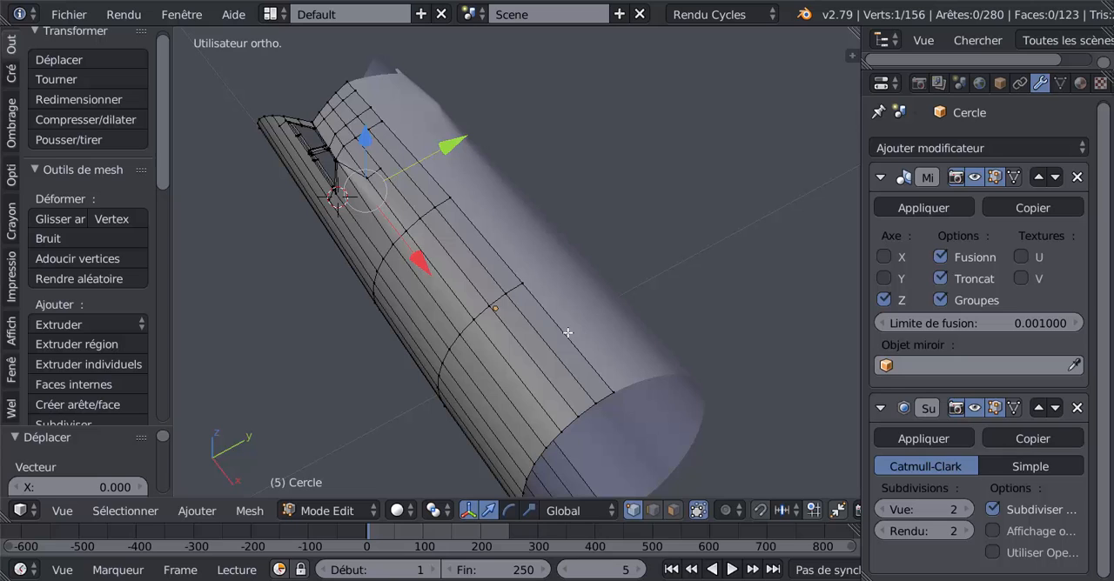
alt+right_click(568, 334)
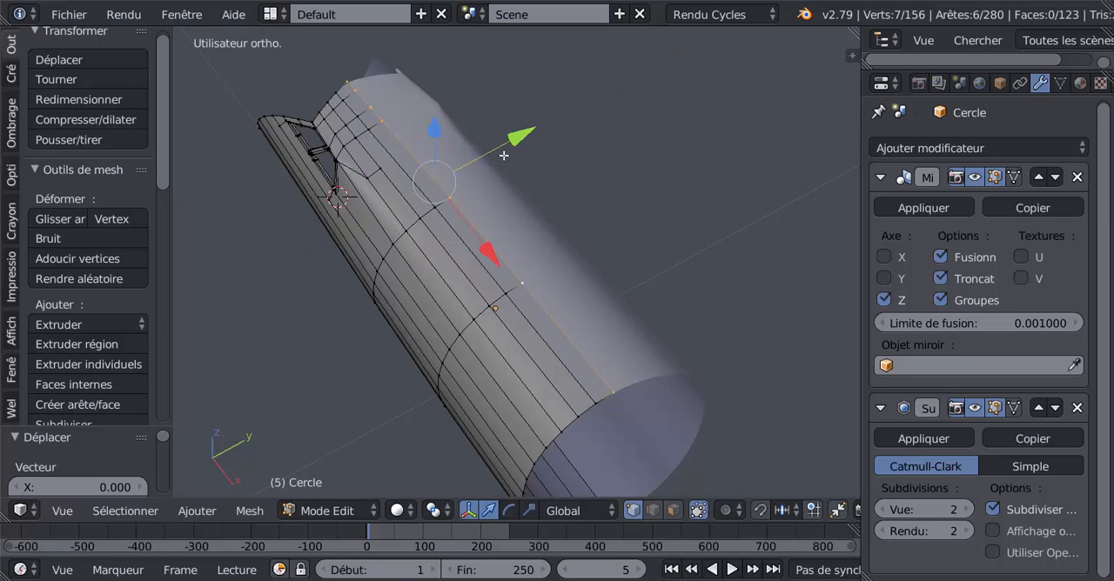
key(Tab)
middle_drag(582, 124, 684, 336)
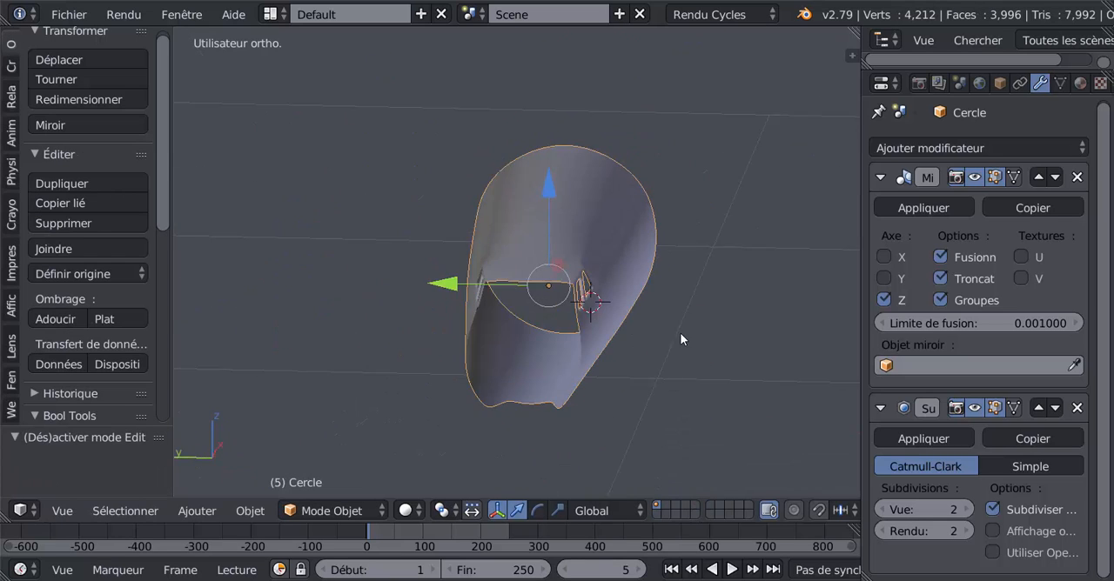
key(Tab)
scroll(677, 335, up, 3)
middle_drag(583, 382, 525, 414)
shift+middle_drag(525, 414, 586, 352)
scroll(561, 334, down, 4)
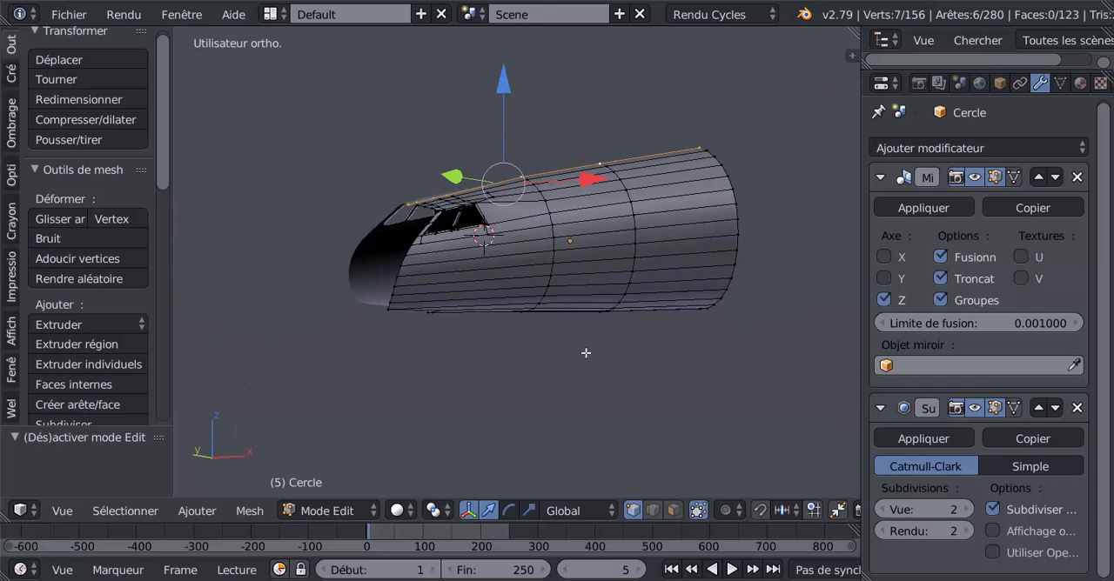
Select the whole mesh, remove its duplicate vertices and return to Object Mode.
key(a)
scroll(586, 353, up, 3)
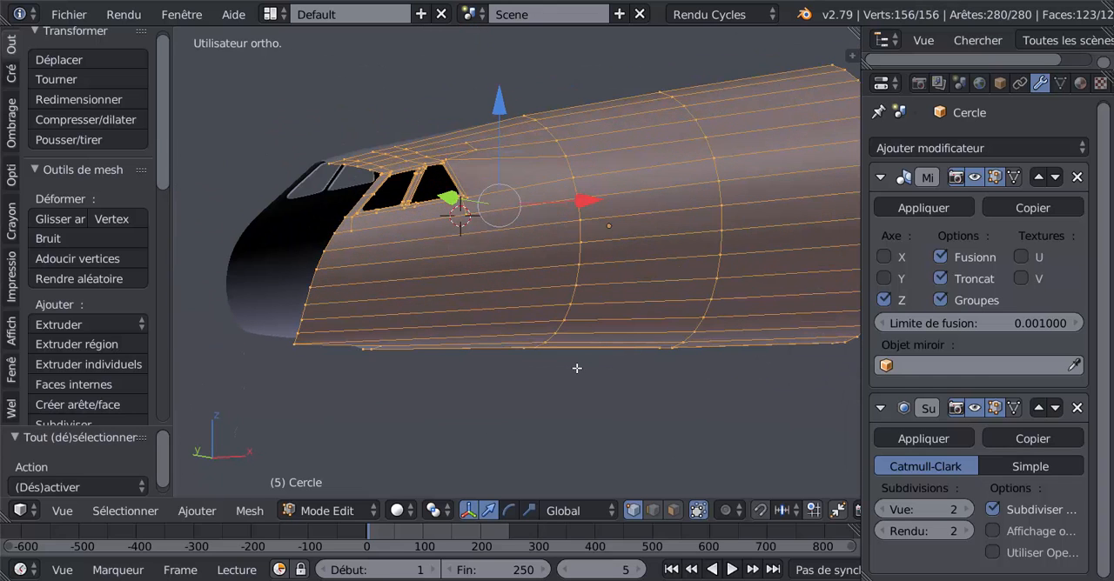
middle_drag(577, 368, 477, 438)
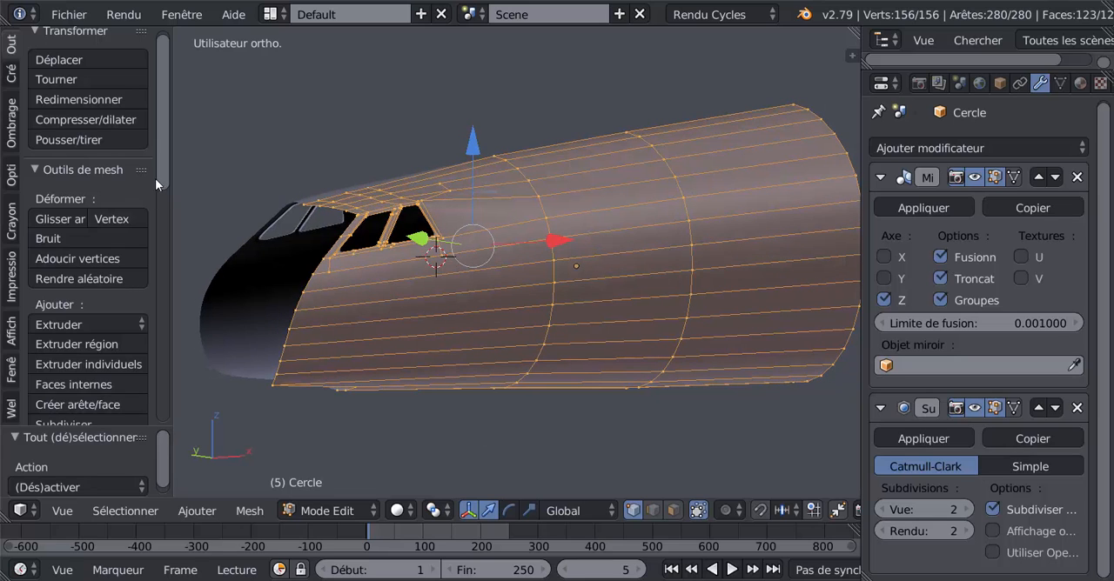
drag(155, 178, 155, 305)
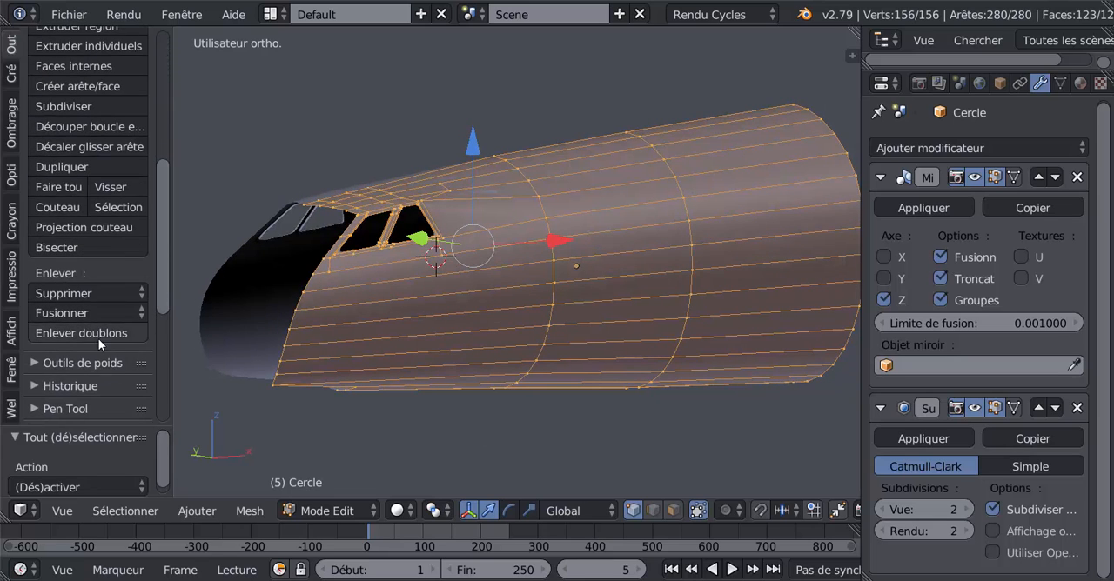
click(86, 332)
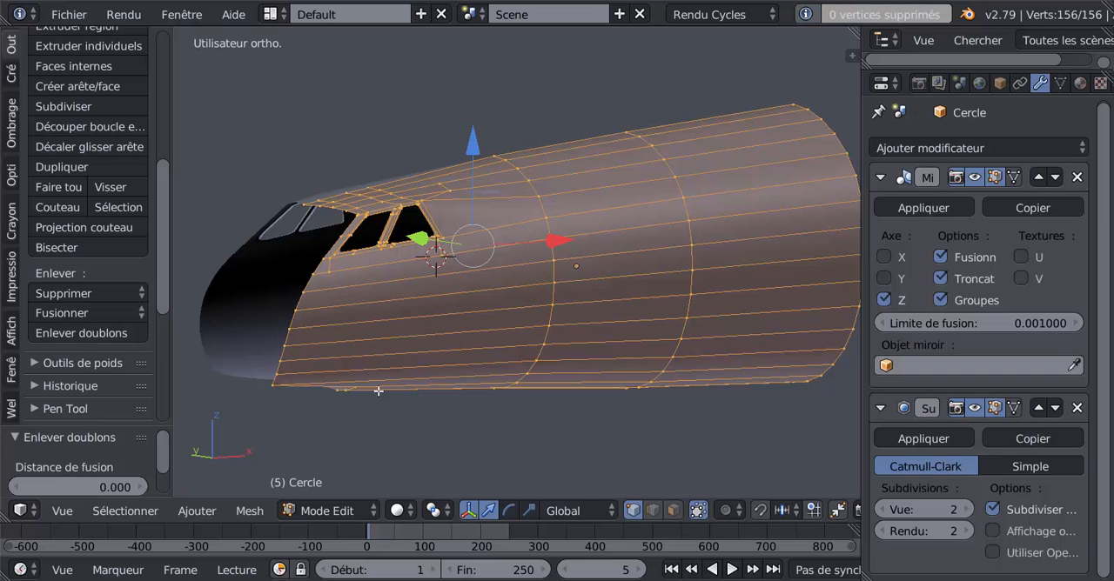
key(Tab)
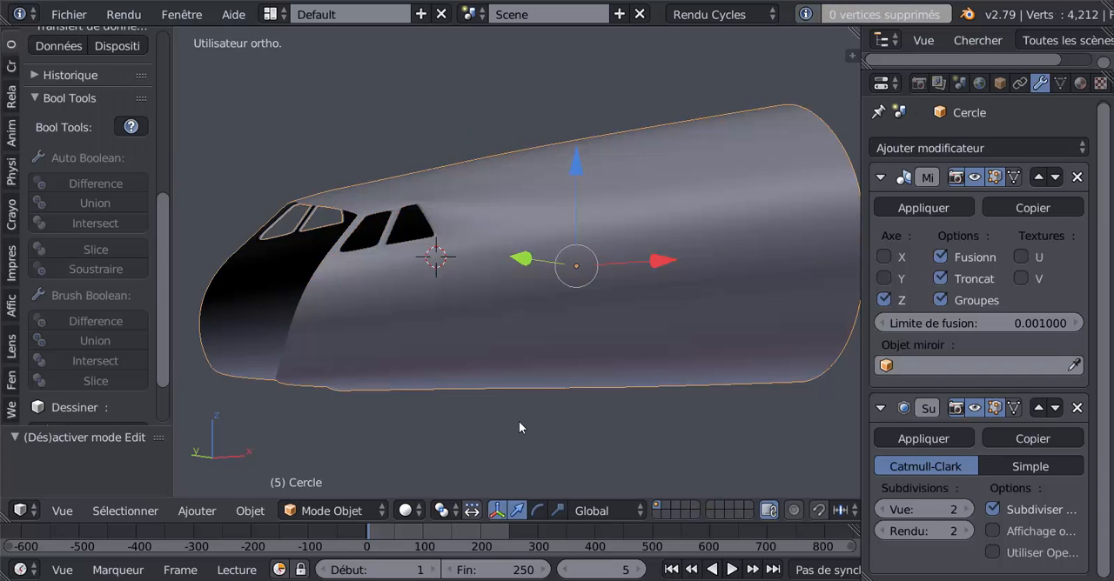
Examine the nose's shape against the blueprints in front, top and left orthographic views.
middle_drag(519, 421, 811, 422)
key(KP_1)
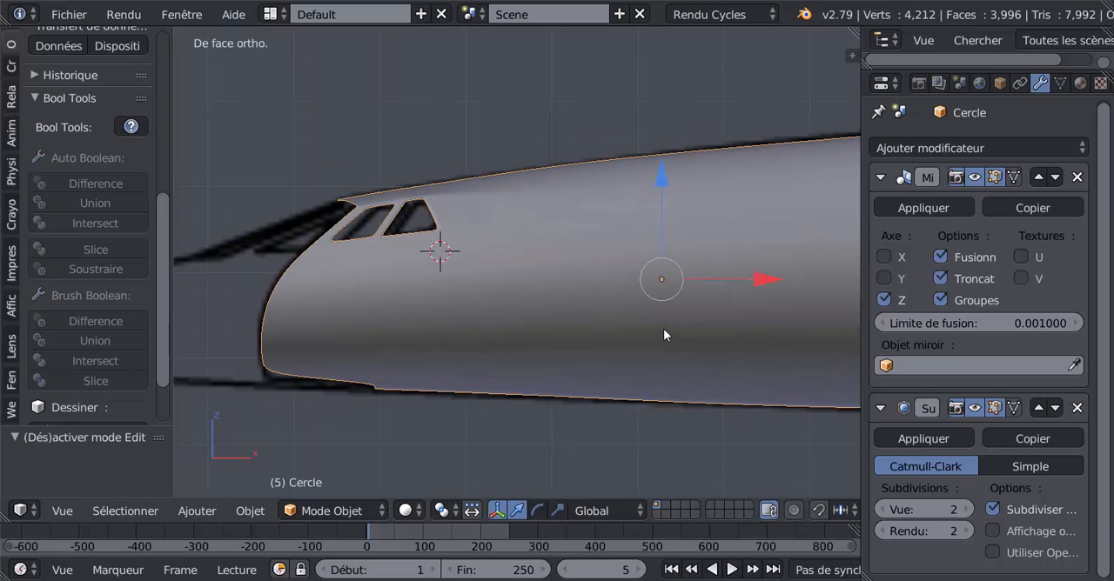
key(KP_7)
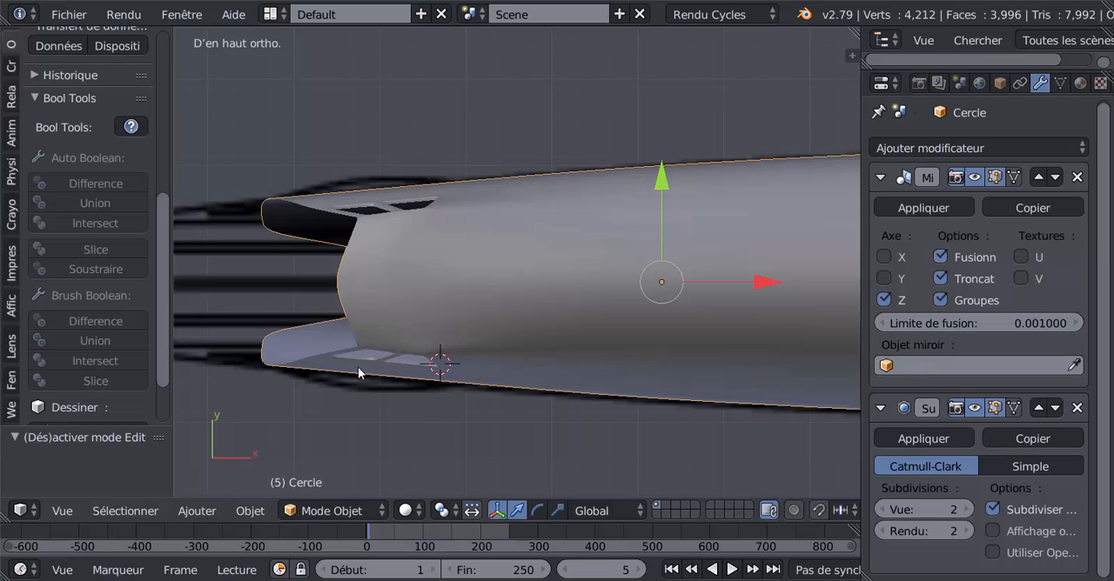
scroll(616, 266, down, 4)
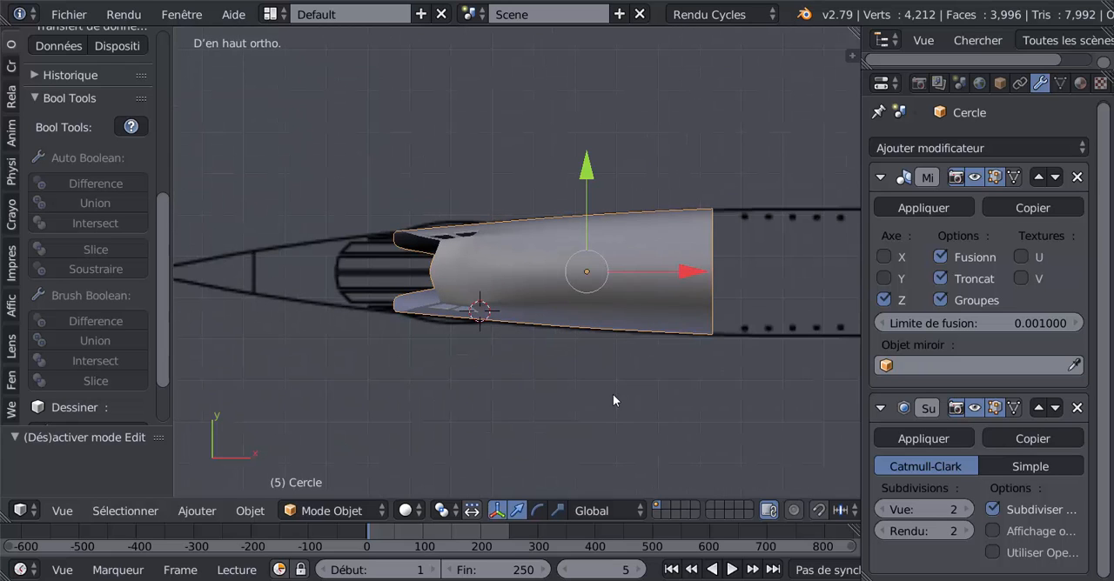
key(ctrl+KP_3)
scroll(613, 399, up, 5)
scroll(613, 400, up, 3)
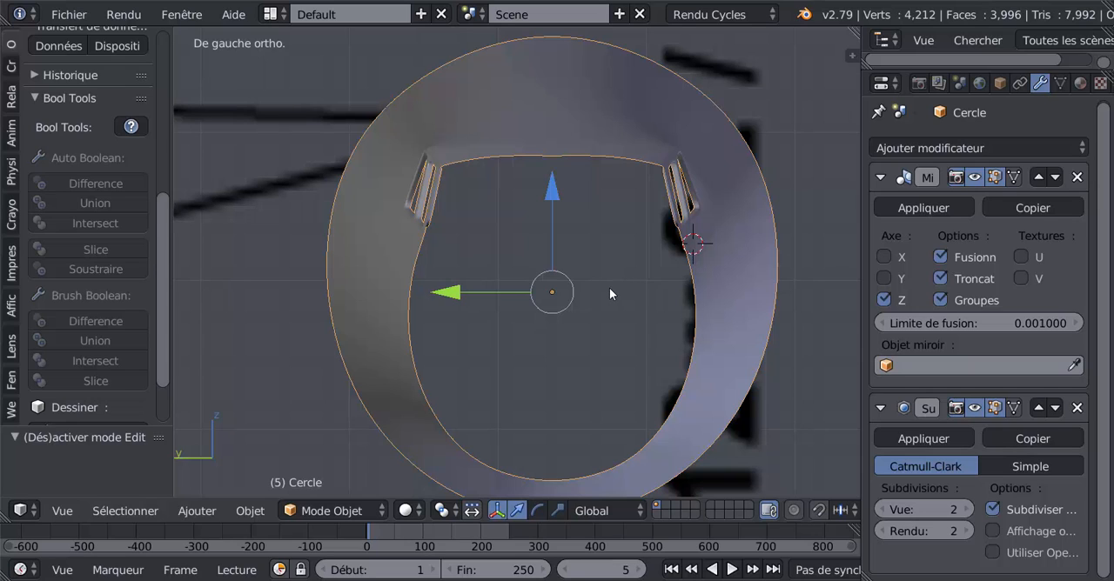
middle_drag(614, 308, 619, 338)
scroll(618, 337, down, 2)
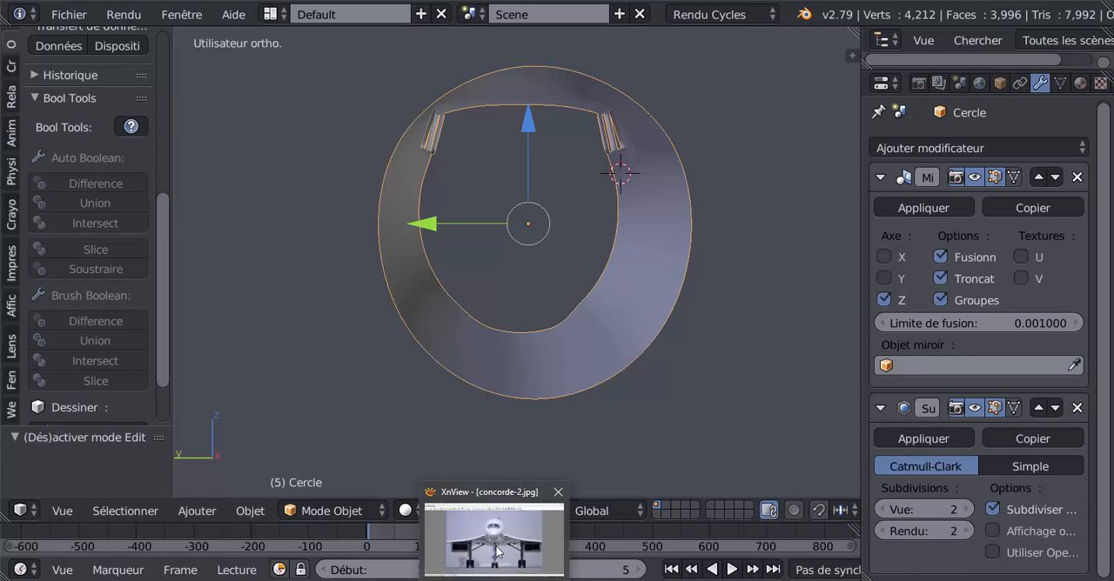
Switch to XnView to study the cockpit windows in the concorde-2.jpg photo, and return to Blender.
click(496, 547)
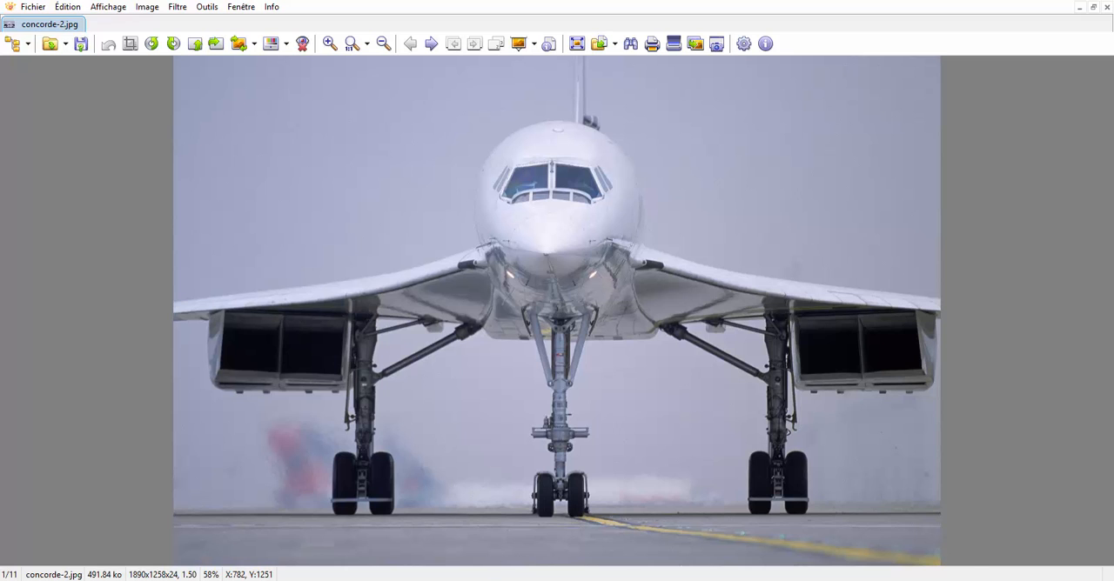
mouse_move(895, 580)
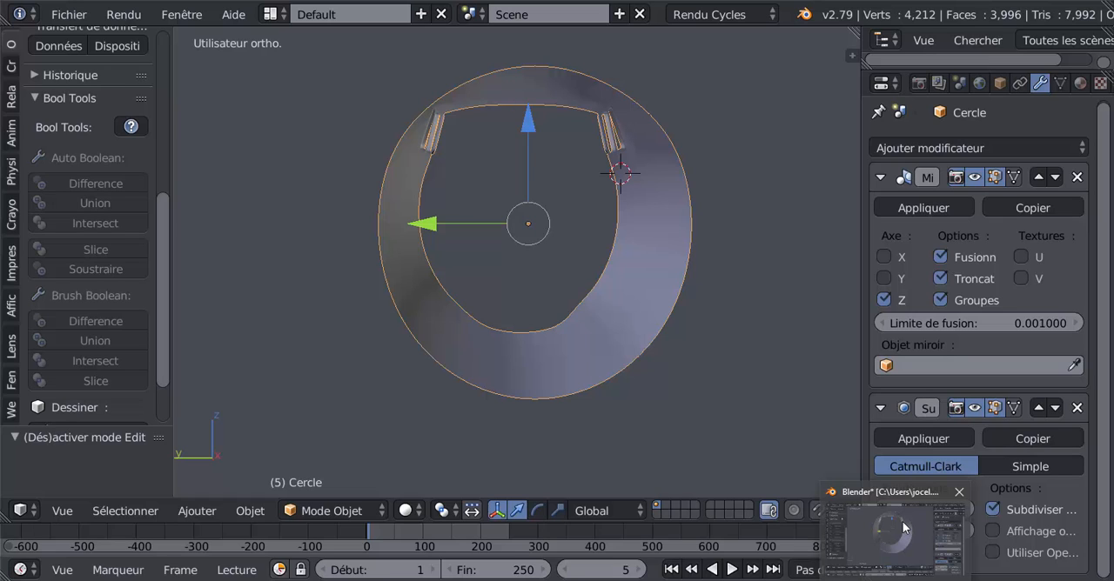
click(902, 522)
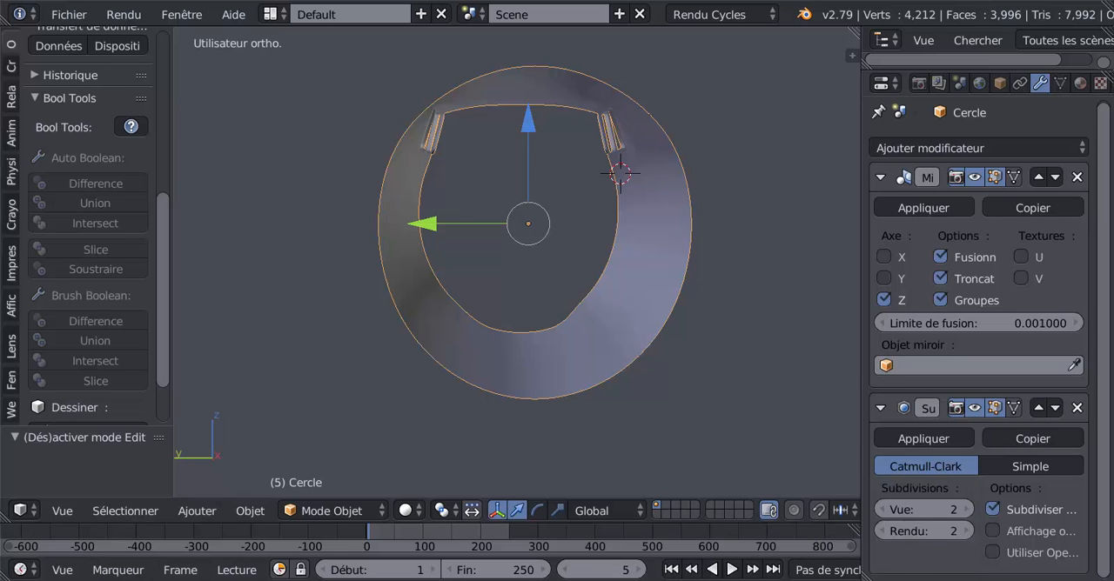
click(497, 569)
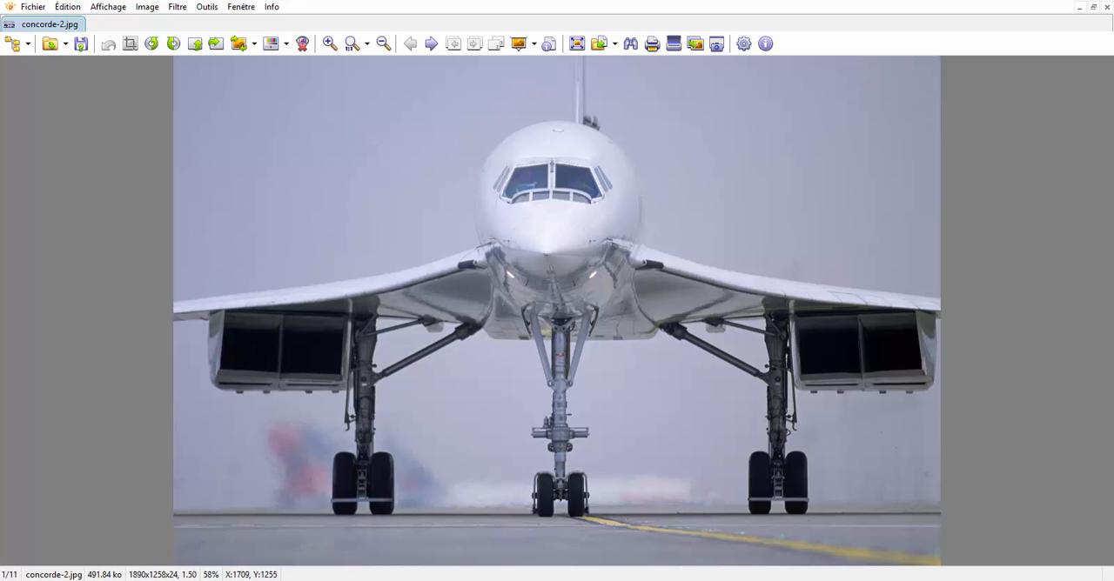
mouse_move(894, 578)
click(895, 526)
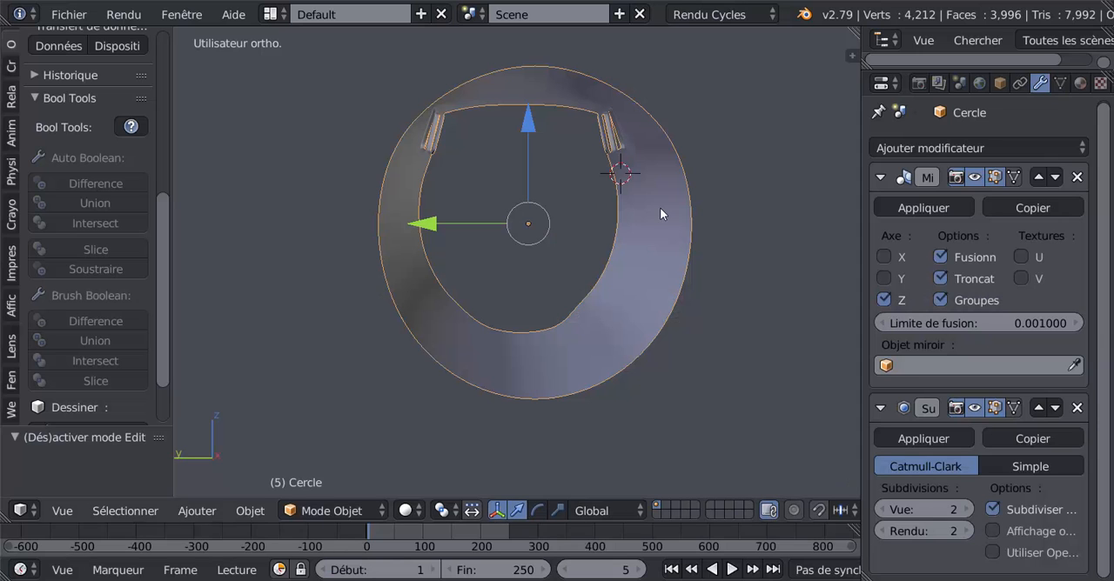
In wireframe Edit Mode, clear the selection and circle-select the vertices along the upper edge of the side window frames.
mouse_move(659, 209)
middle_down()
mouse_move(656, 284)
mouse_move(593, 300)
mouse_move(507, 363)
mouse_move(556, 350)
mouse_move(447, 340)
mouse_move(398, 293)
mouse_move(540, 405)
mouse_move(551, 344)
middle_up()
key(z)
key(Tab)
scroll(561, 338, up, 2)
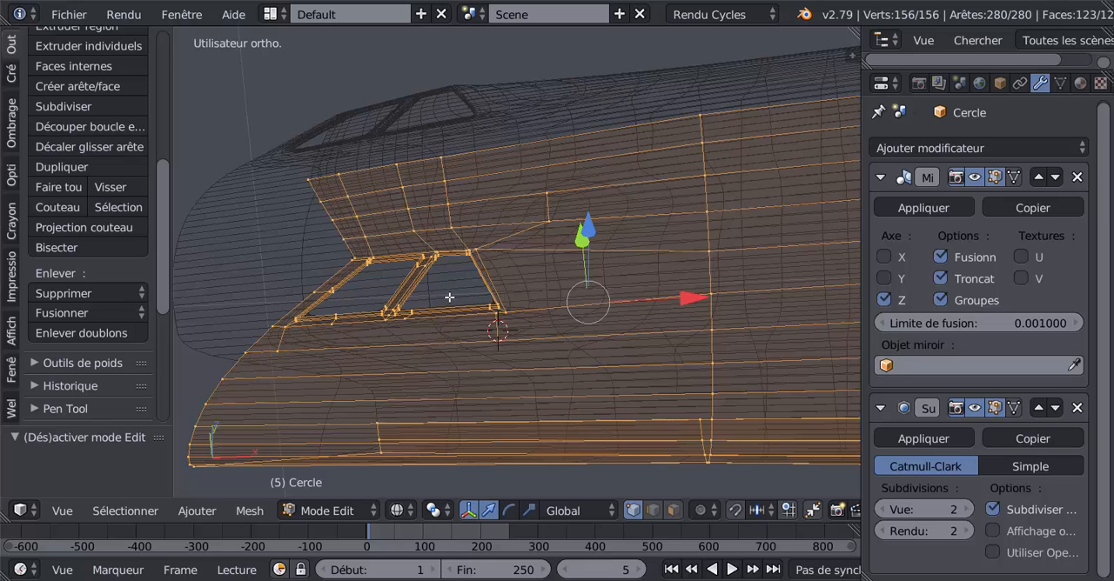
key(a)
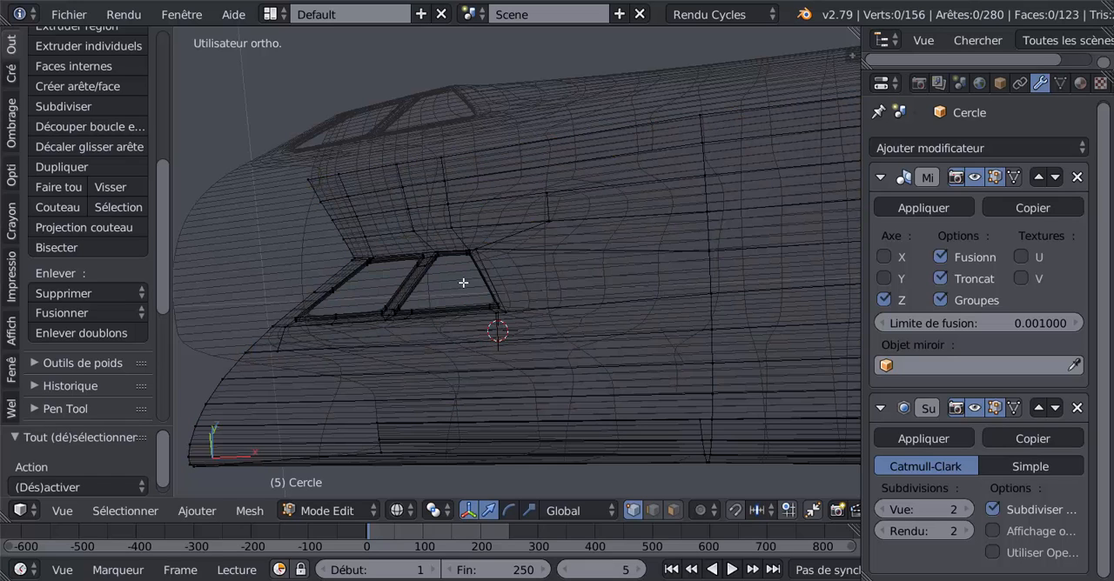
key(c)
drag(472, 261, 363, 261)
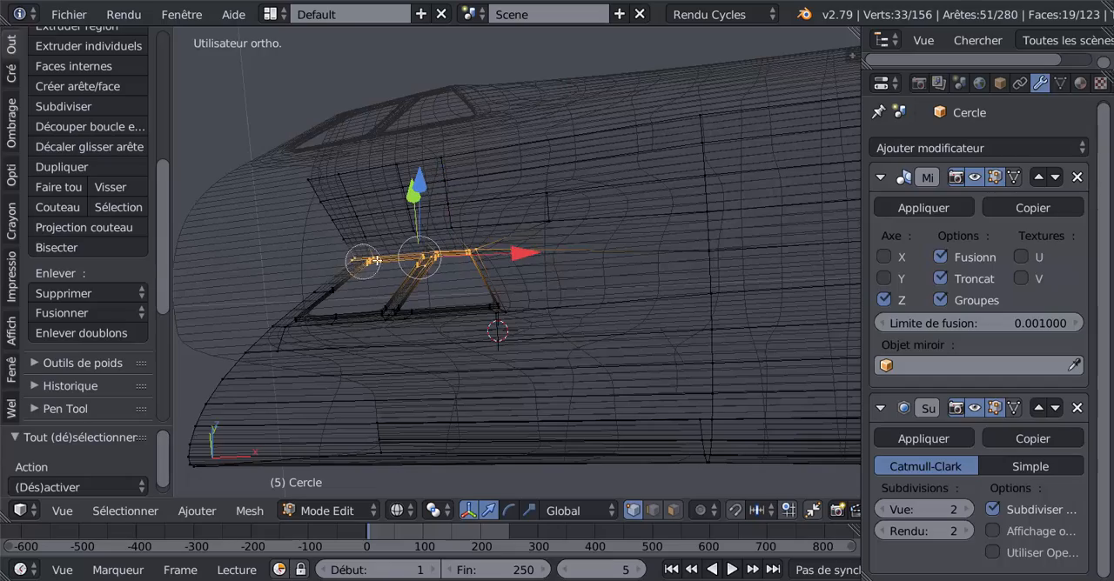
click(350, 254)
right_click(350, 254)
mouse_move(465, 267)
middle_down()
mouse_move(576, 227)
mouse_move(510, 252)
mouse_move(441, 255)
mouse_move(562, 252)
mouse_move(569, 281)
middle_up()
key(c)
middle_click(590, 232)
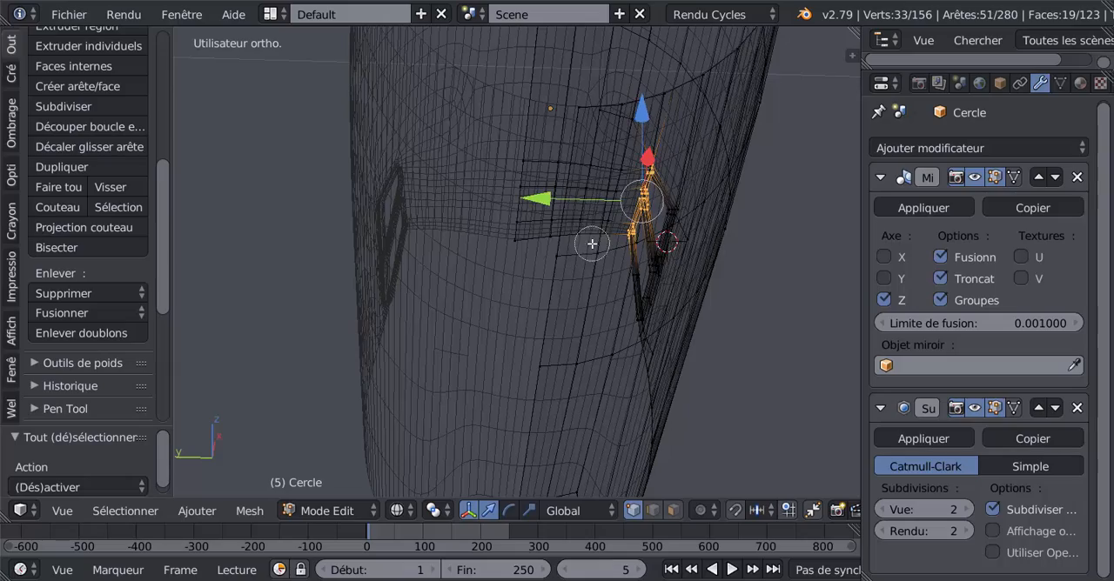
right_click(592, 244)
Return to solid shading, move the upper window-frame vertices slightly along Y towards the centreline, and check in Object Mode.
mouse_move(590, 244)
middle_down()
mouse_move(545, 310)
mouse_move(513, 294)
mouse_move(495, 330)
mouse_move(334, 350)
middle_up()
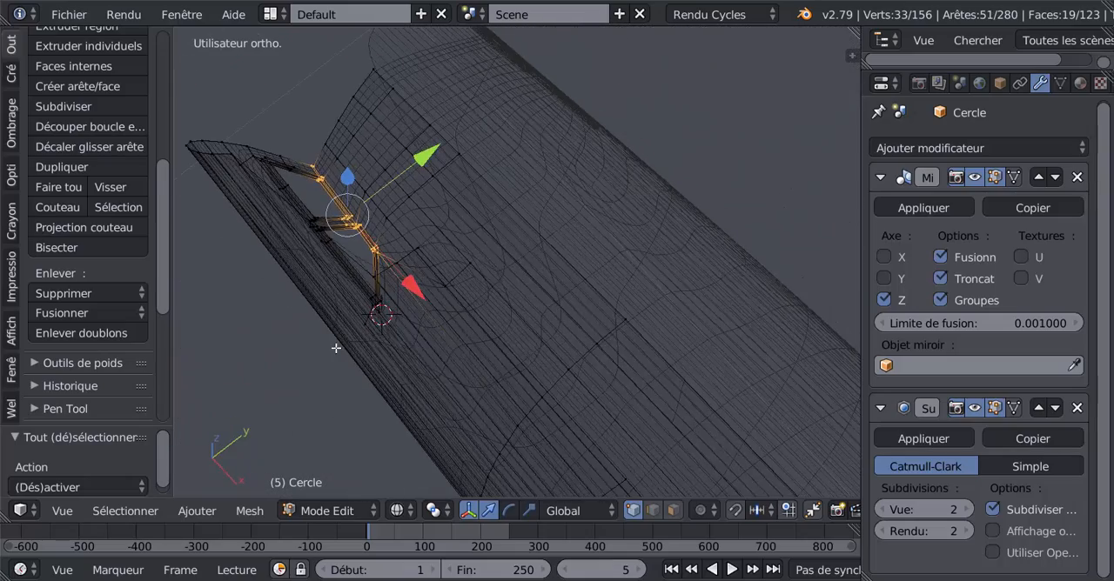
key(z)
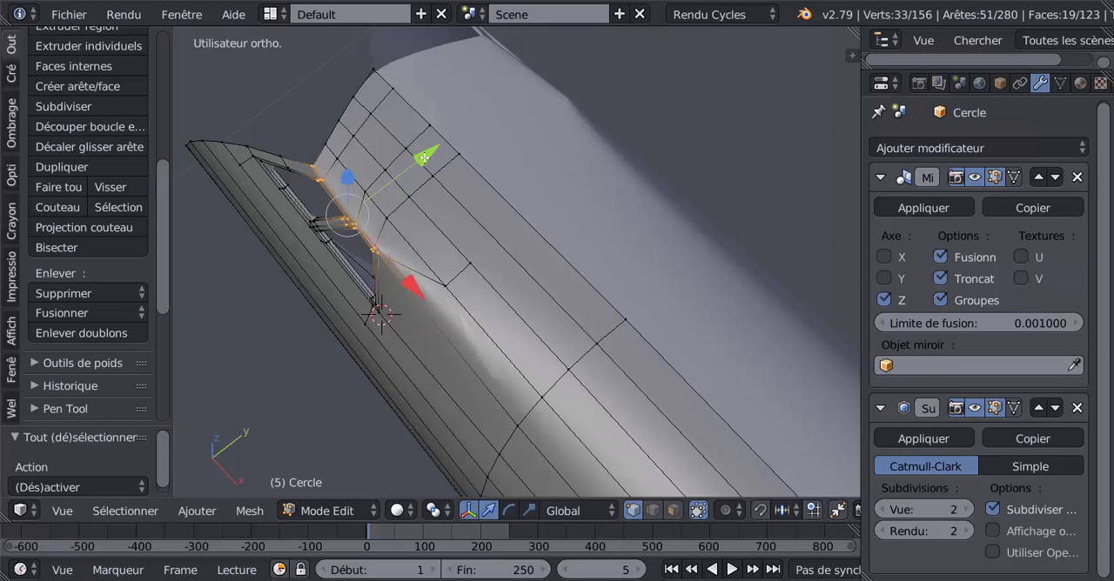
drag(424, 157, 429, 149)
key(Tab)
middle_drag(426, 153, 455, 341)
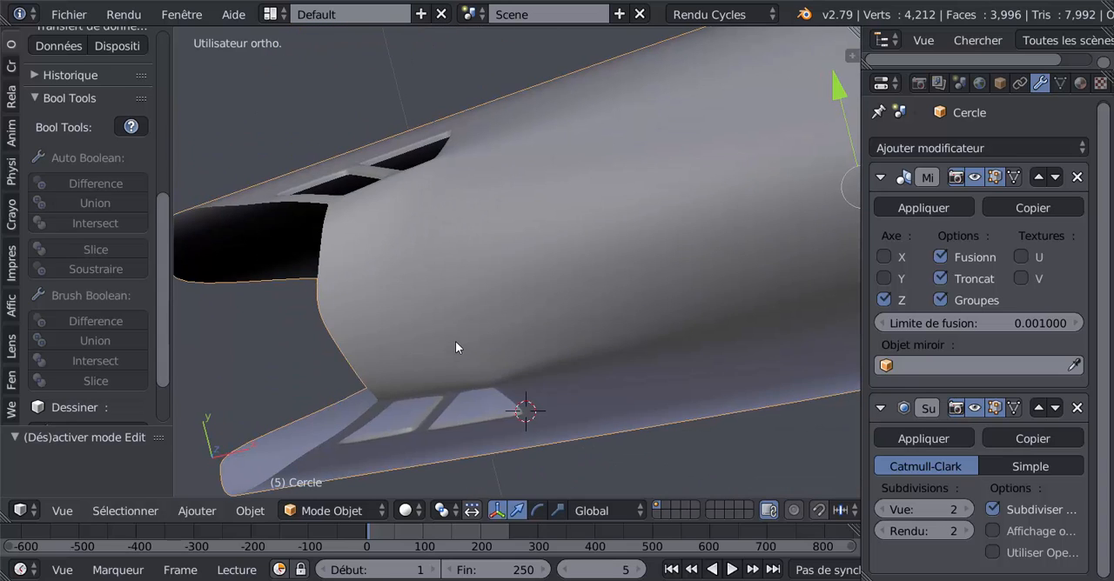
In top orthographic view, rotate the selected upper window-frame vertices by about -2.2°, and check the result in Object Mode.
key(Tab)
key(KP_7)
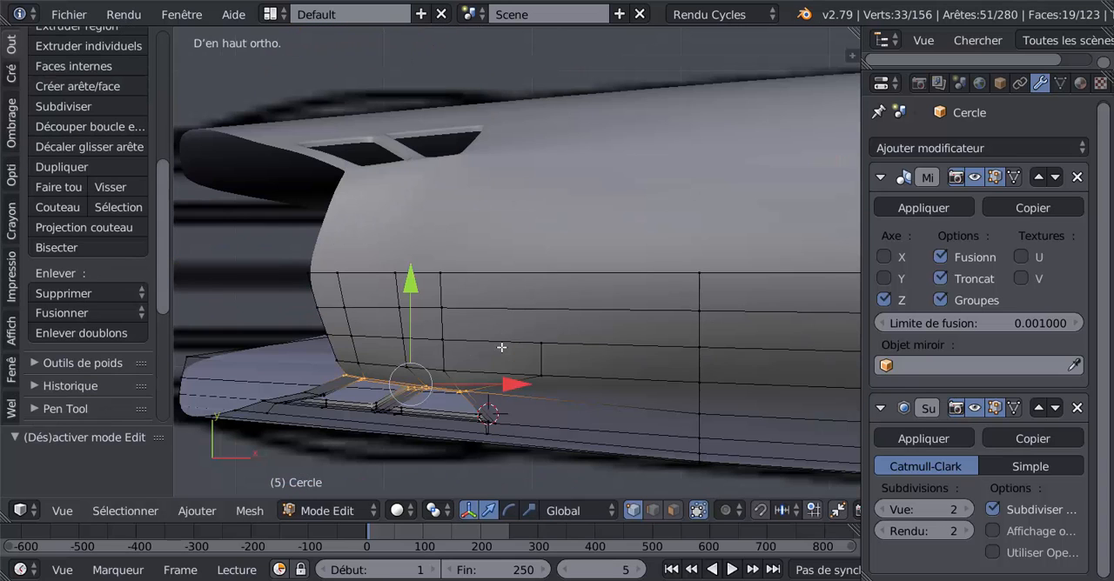
shift+middle_drag(502, 347, 543, 300)
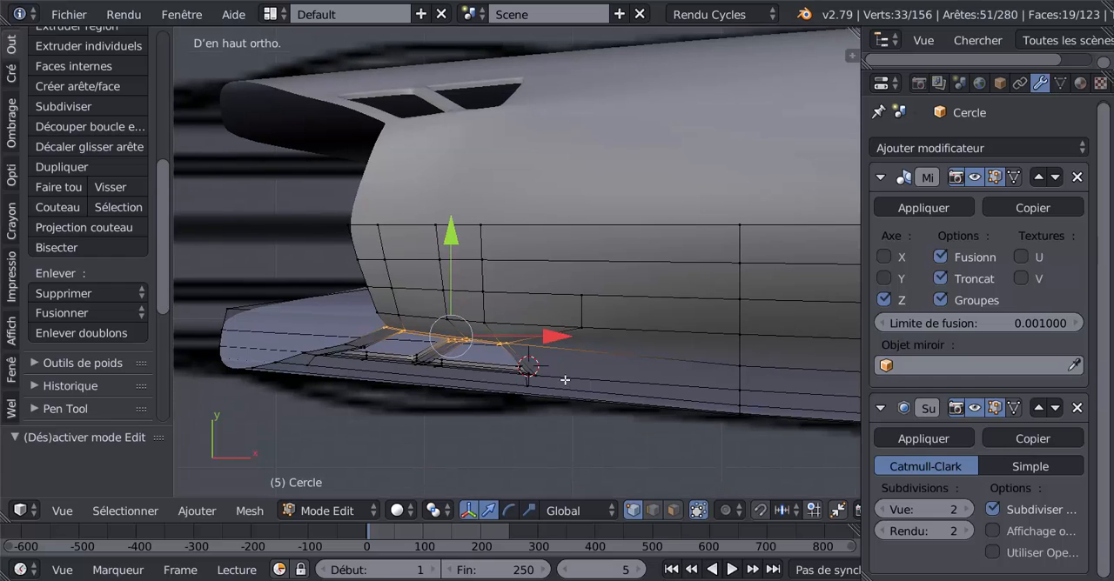
key(r)
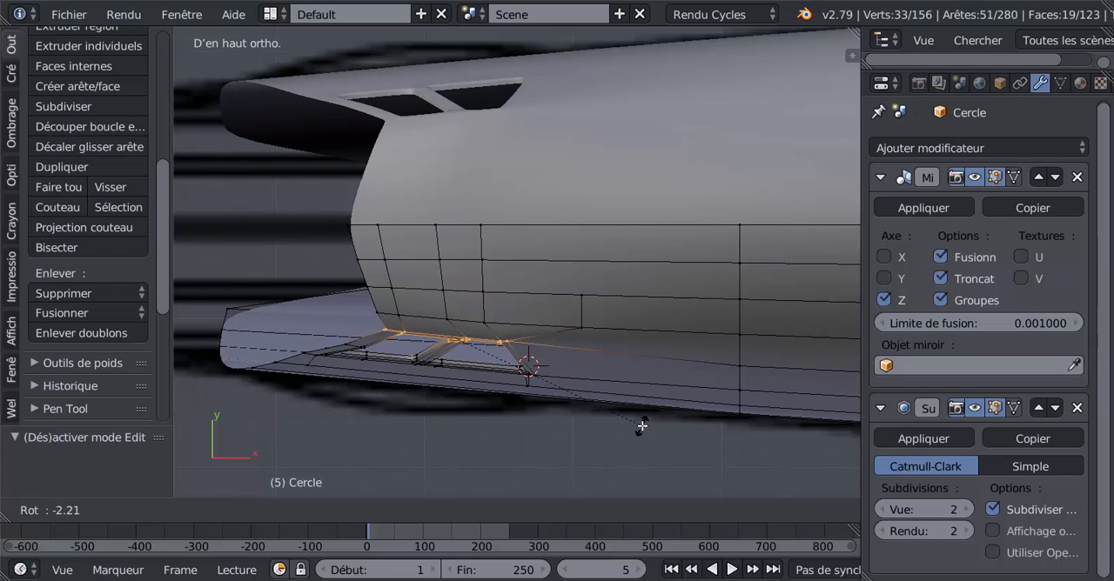
click(640, 426)
key(Tab)
middle_drag(635, 432, 756, 270)
key(Tab)
key(Tab)
scroll(757, 274, down, 3)
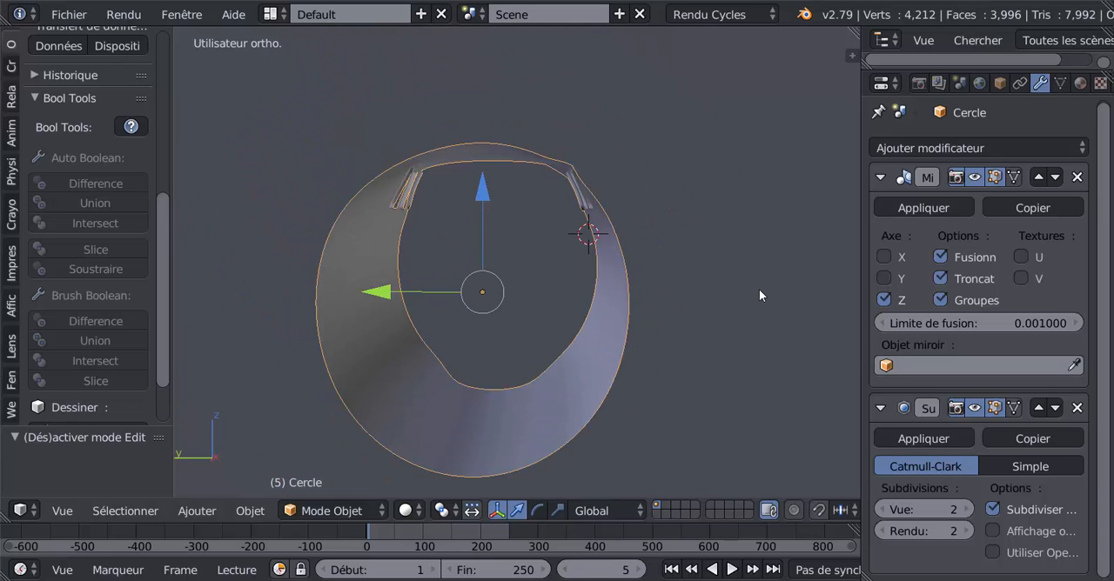
Compare the nose in left orthographic view with the concorde-2.jpg photo in XnView, and return to Blender.
key(ctrl+KP_3)
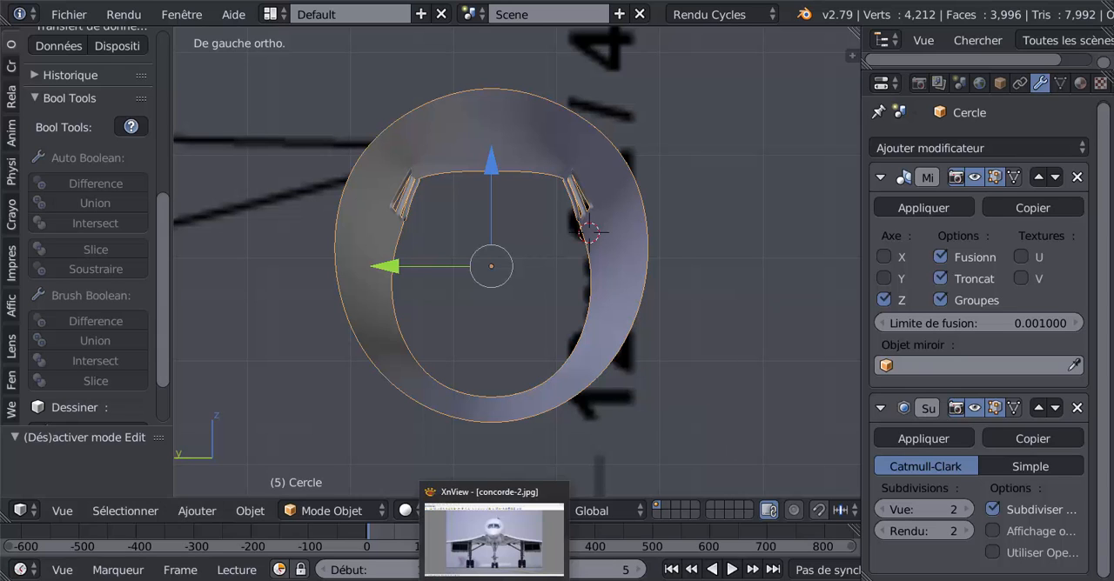
click(495, 580)
click(495, 580)
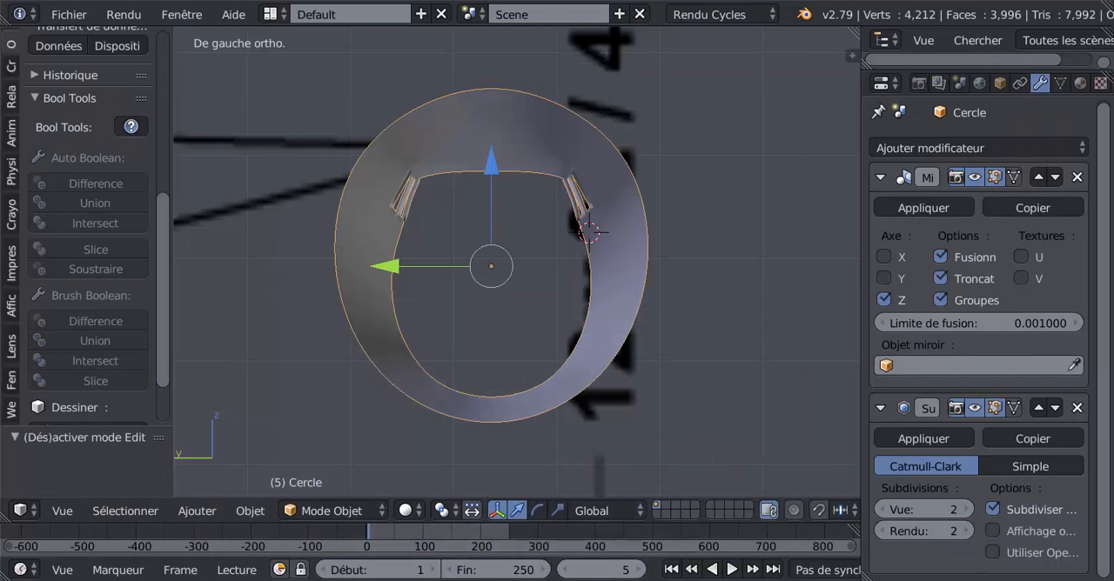
click(495, 580)
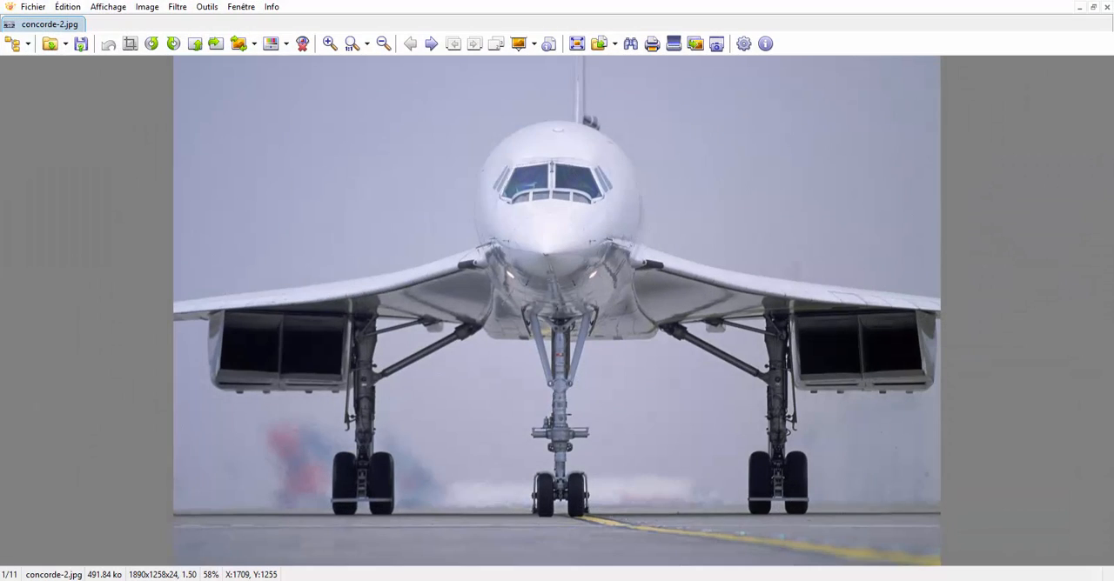
click(494, 580)
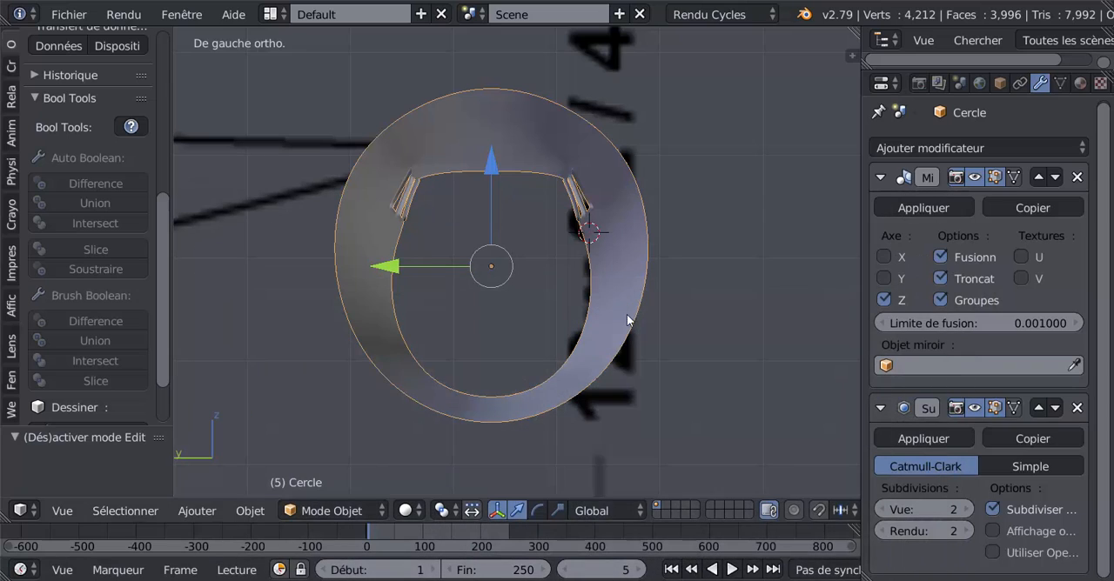
Add the row of vertices just above the side windows to the selection, move it about 0.0075 along Y, and check in Object Mode.
middle_drag(627, 320, 515, 302)
key(Tab)
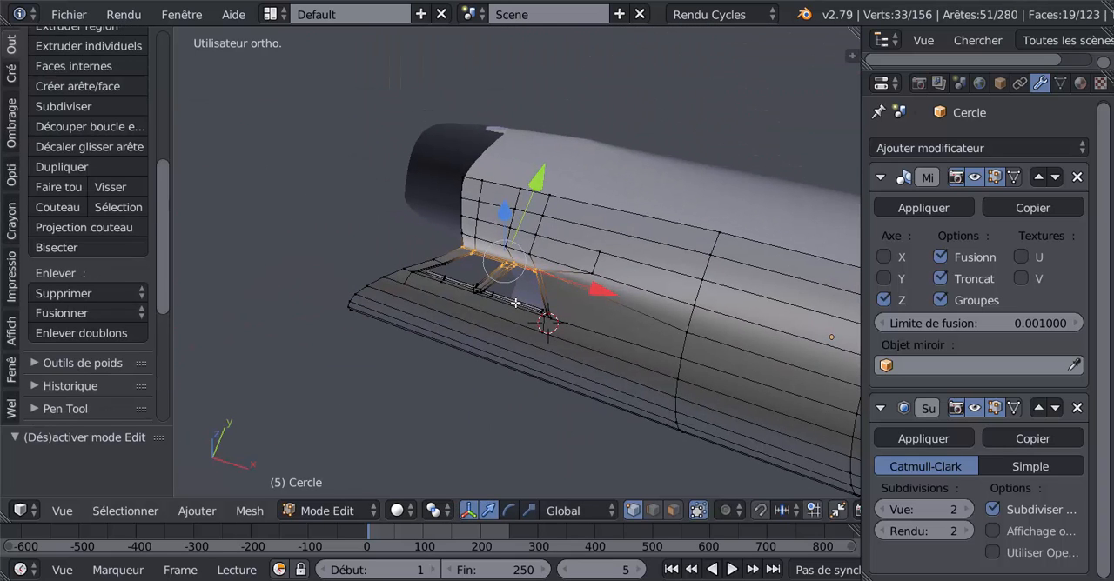
ctrl+click(530, 256)
ctrl+click(490, 241)
ctrl+click(476, 235)
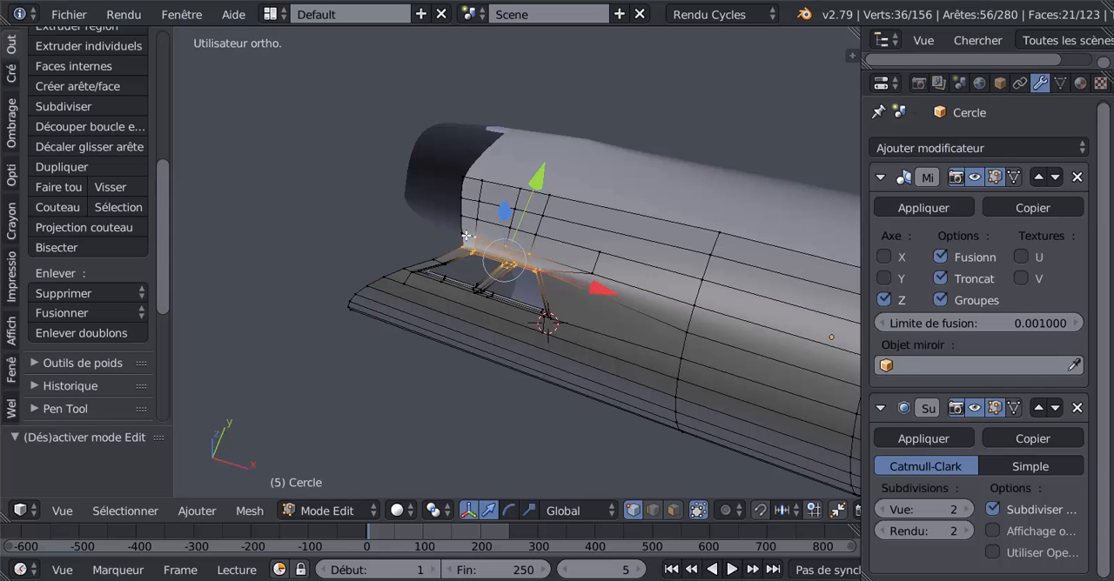
ctrl+click(464, 235)
middle_drag(465, 235, 431, 332)
key(g)
key(y)
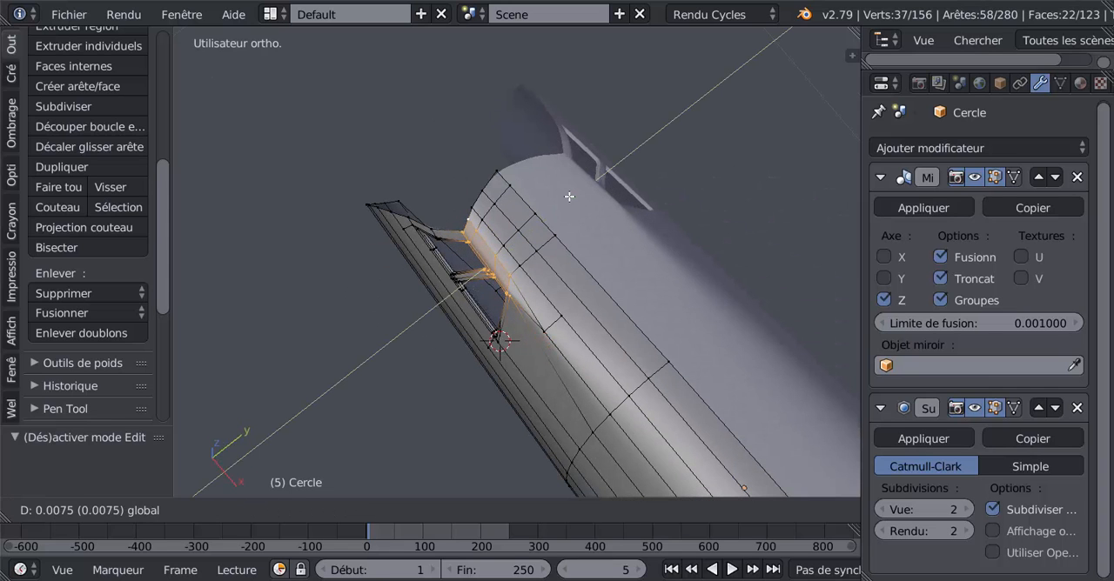
click(569, 196)
key(Tab)
middle_drag(446, 355, 704, 228)
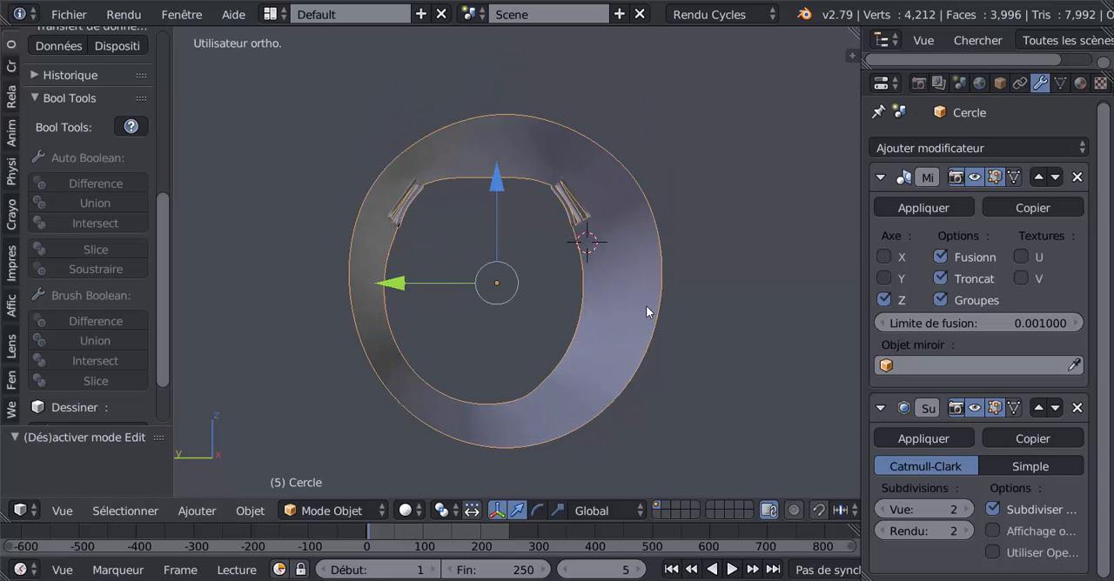
Select the vertices midway along the front window pillar, move them slightly along Y towards the centreline, and check in Object Mode.
middle_drag(645, 305, 612, 315)
scroll(609, 305, up, 2)
key(Tab)
scroll(582, 246, up, 2)
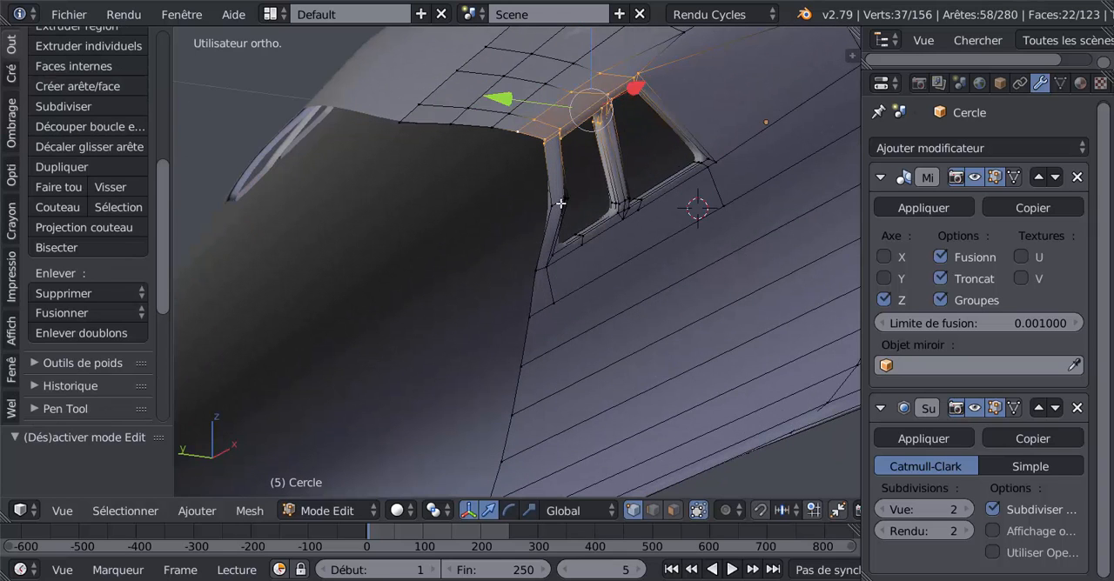
alt+right_click(561, 203)
middle_drag(560, 268, 545, 235)
key(g)
key(y)
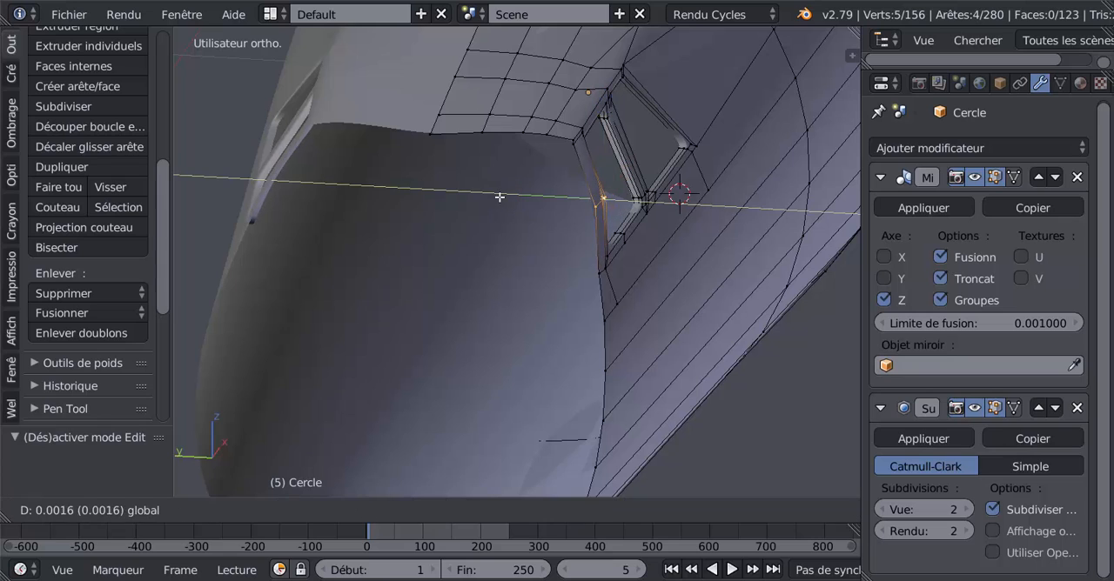
click(490, 205)
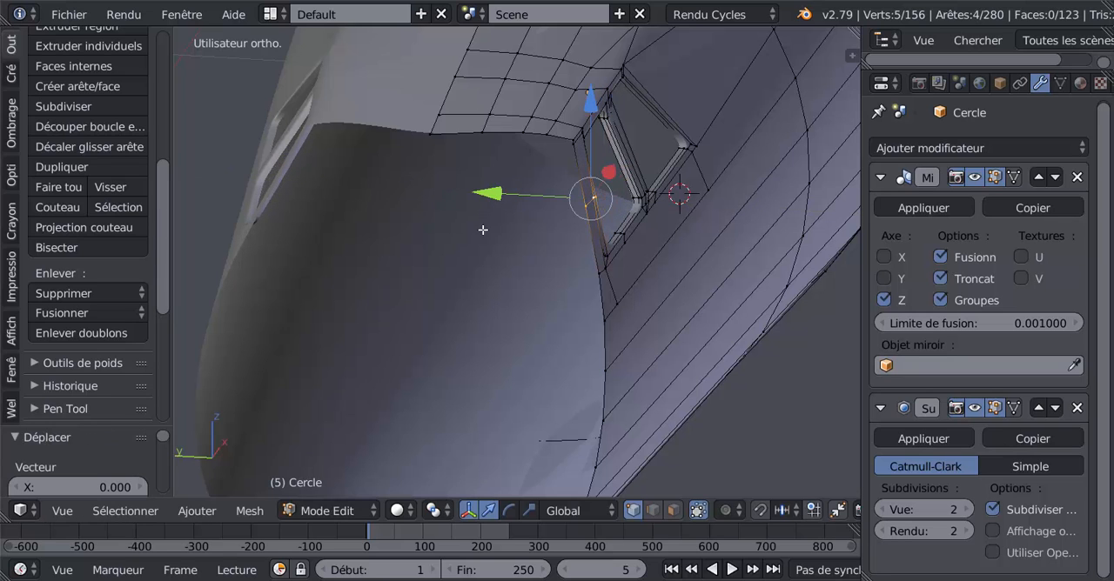
key(Tab)
middle_drag(494, 288, 527, 297)
Compare the window slant in left orthographic view with the concorde-2.jpg photo, and inspect the side windows in Blender.
key(ctrl+KP_3)
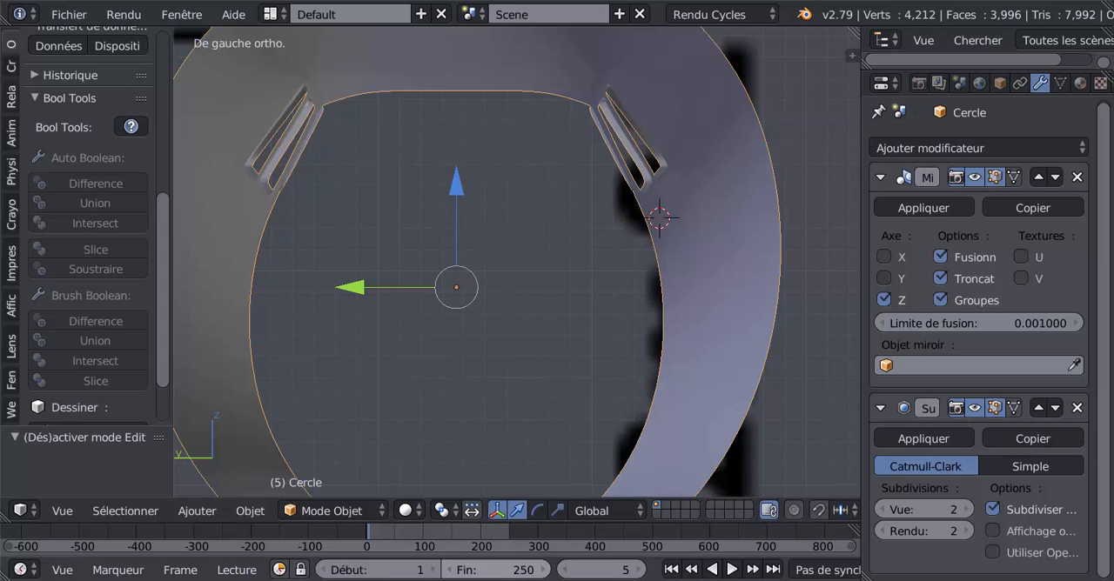
mouse_move(494, 580)
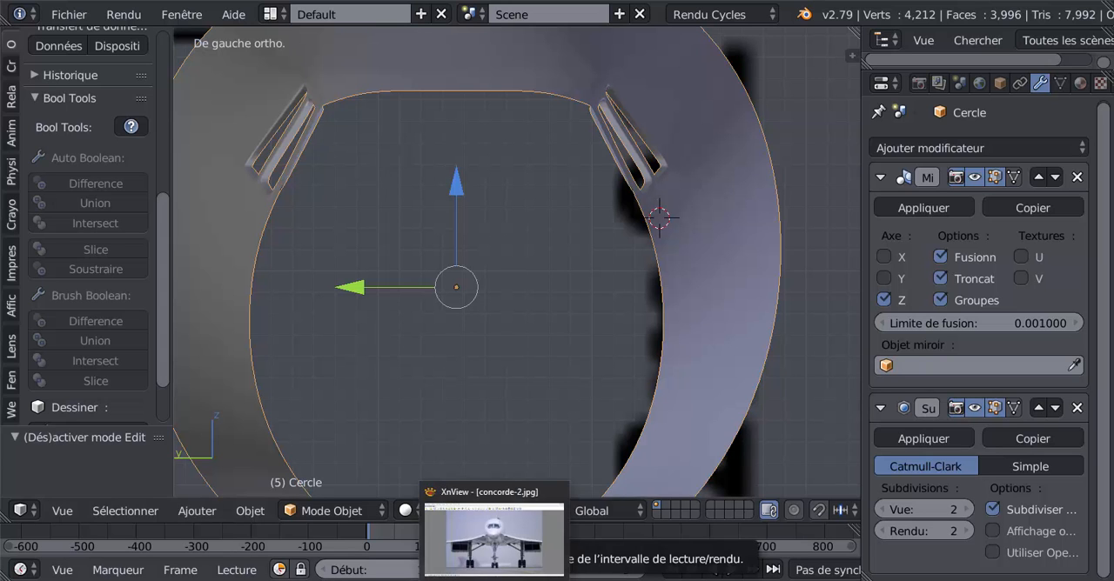
click(495, 580)
click(495, 580)
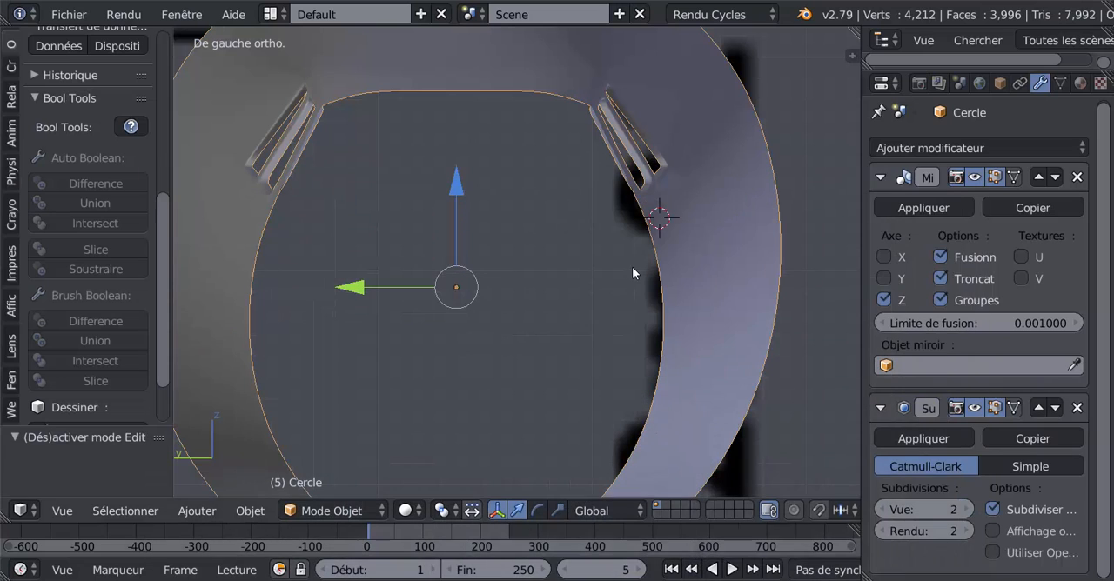
middle_drag(632, 267, 429, 338)
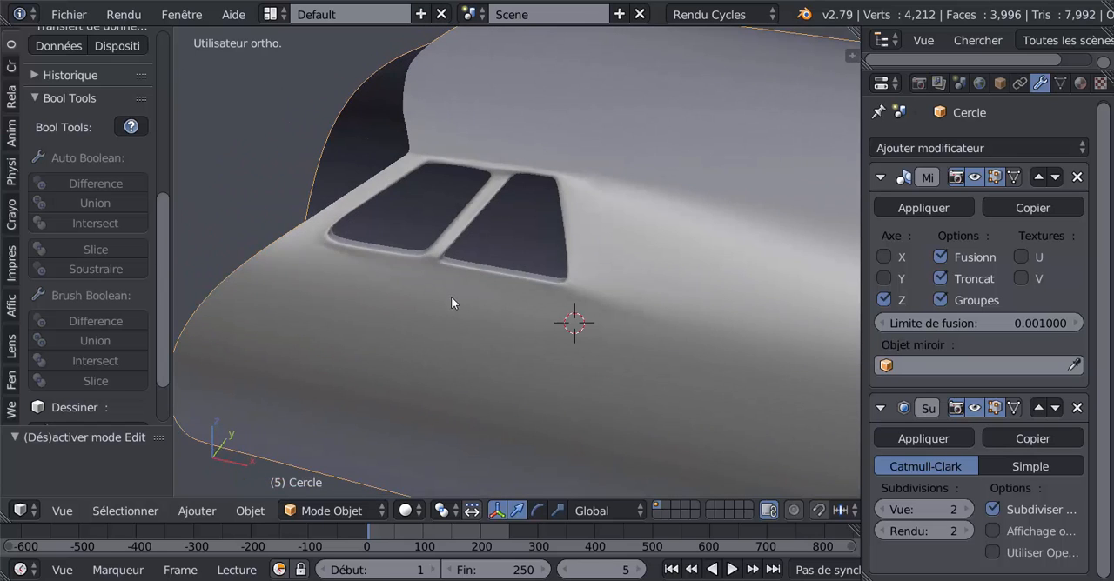
In Edit Mode, select the shortest path of vertices along the pillar between the two side windows, from its lower to its upper end.
key(Tab)
middle_drag(480, 261, 640, 162)
scroll(535, 241, up, 4)
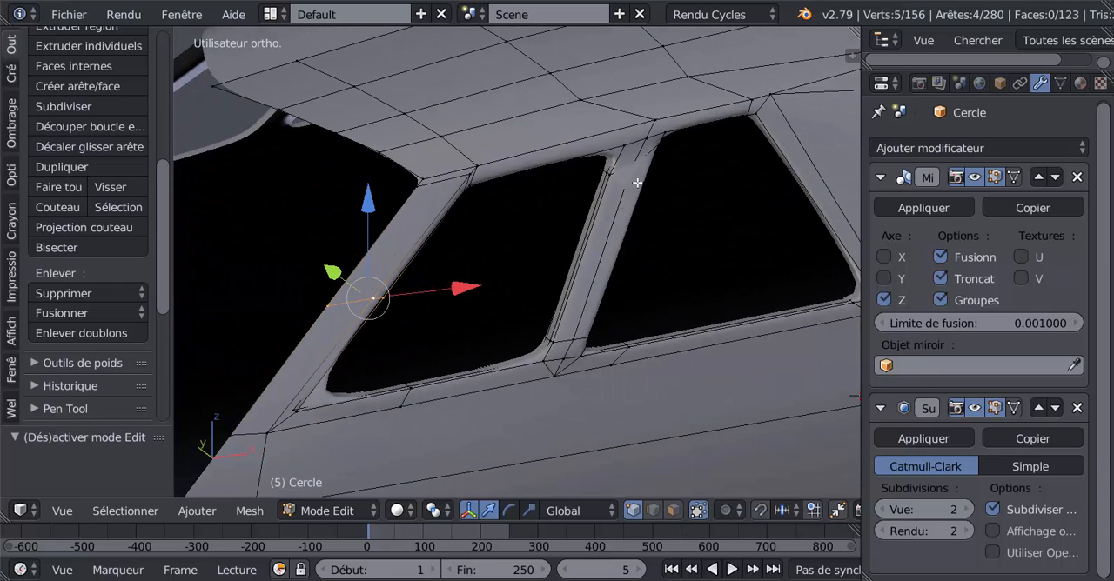
right_click(554, 373)
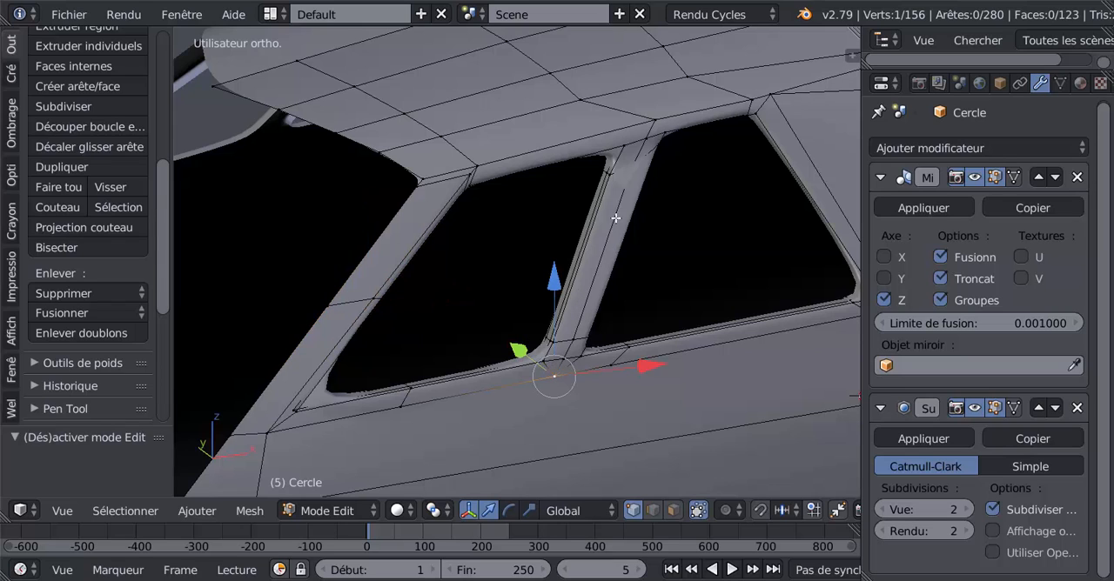
ctrl+right_click(645, 137)
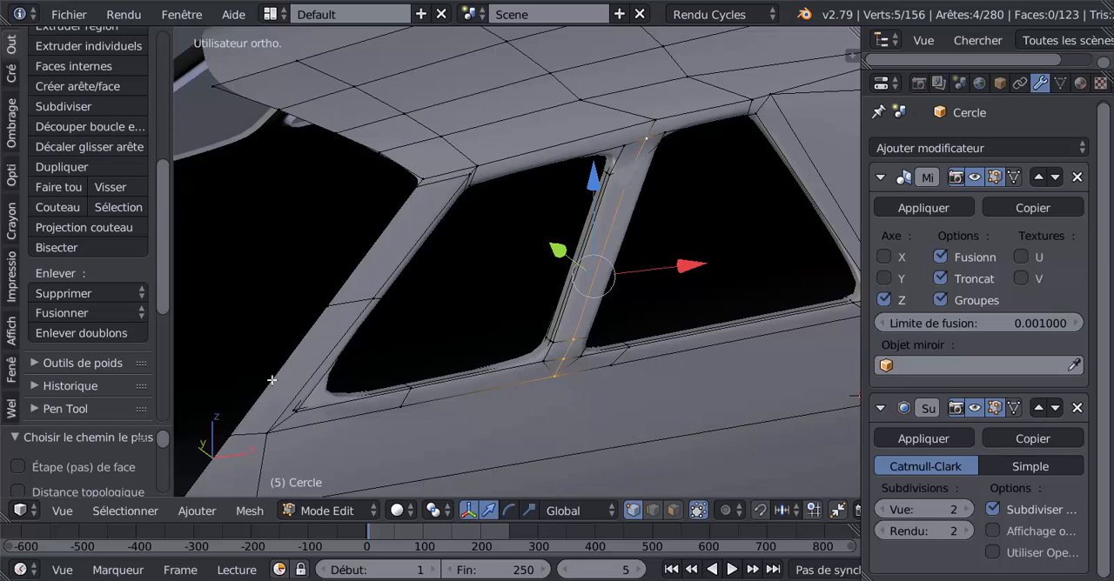
Try straightening the selected pillar vertices with LoopTools Gstretch, switching its method to Propagation, and undo it.
scroll(161, 323, down, 6)
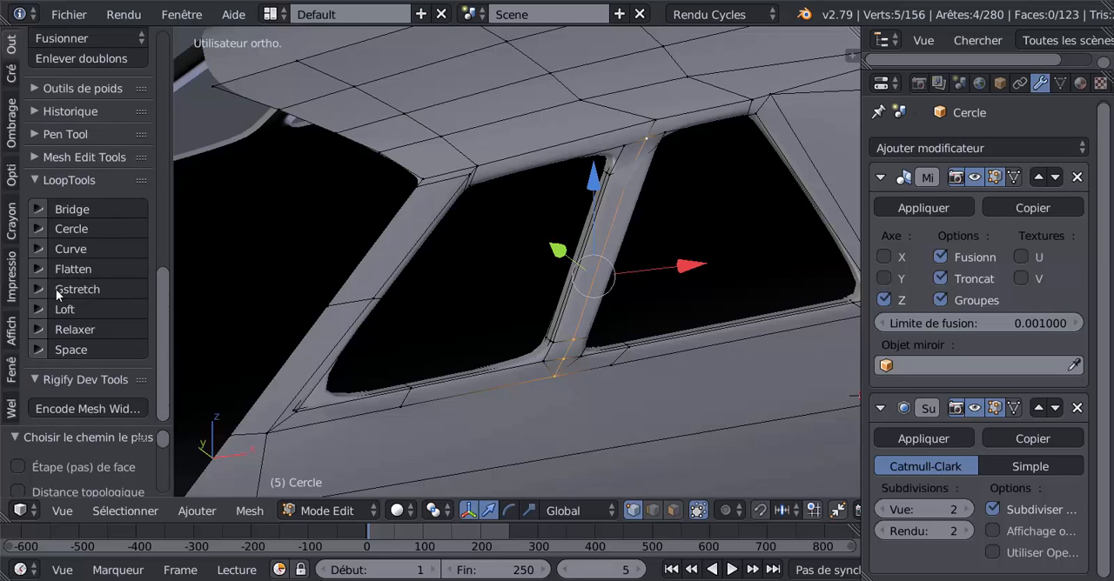
click(58, 292)
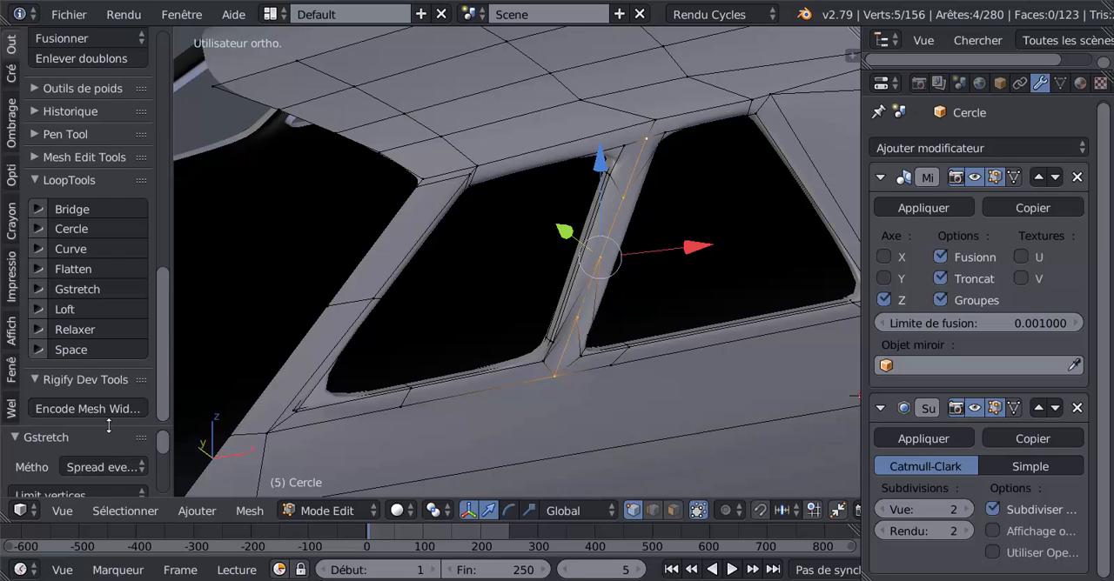
drag(108, 425, 110, 182)
click(100, 219)
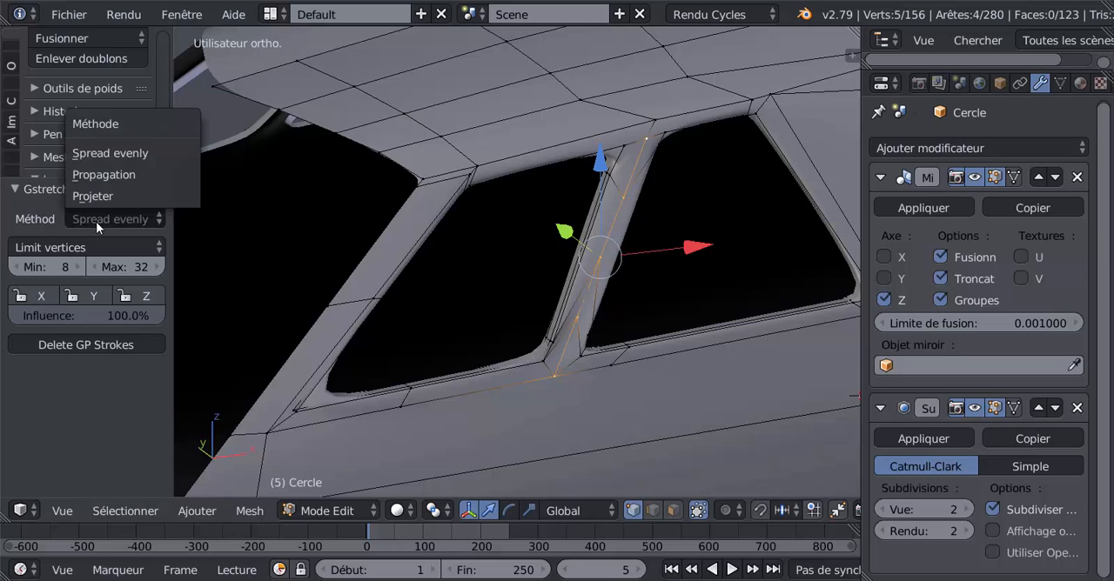
click(113, 173)
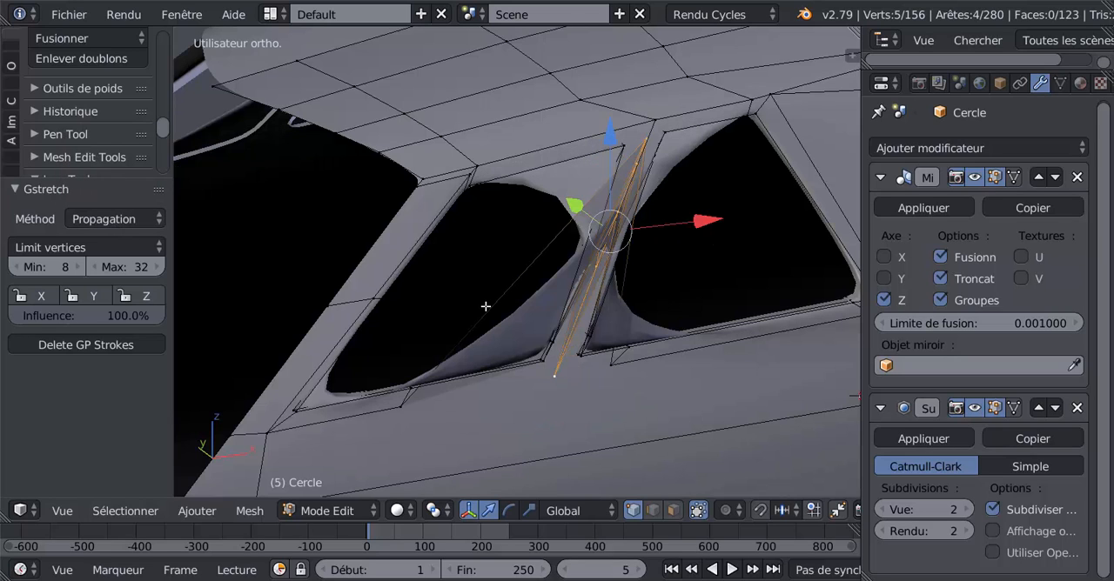
key(ctrl+z)
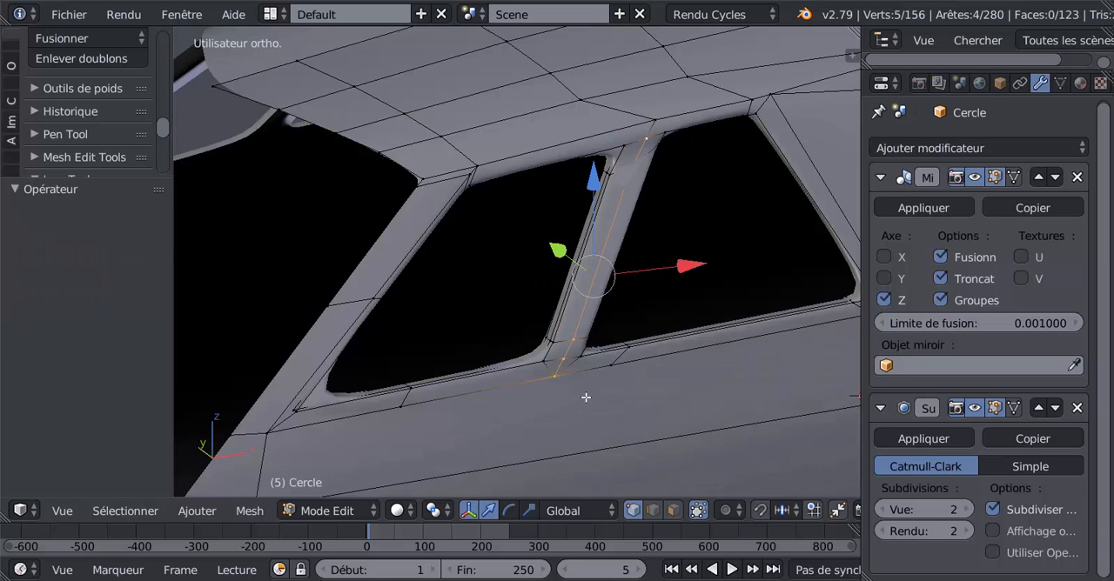
Examine the pillar between the side windows and its selected vertices in wireframe from several angles.
scroll(586, 386, down, 4)
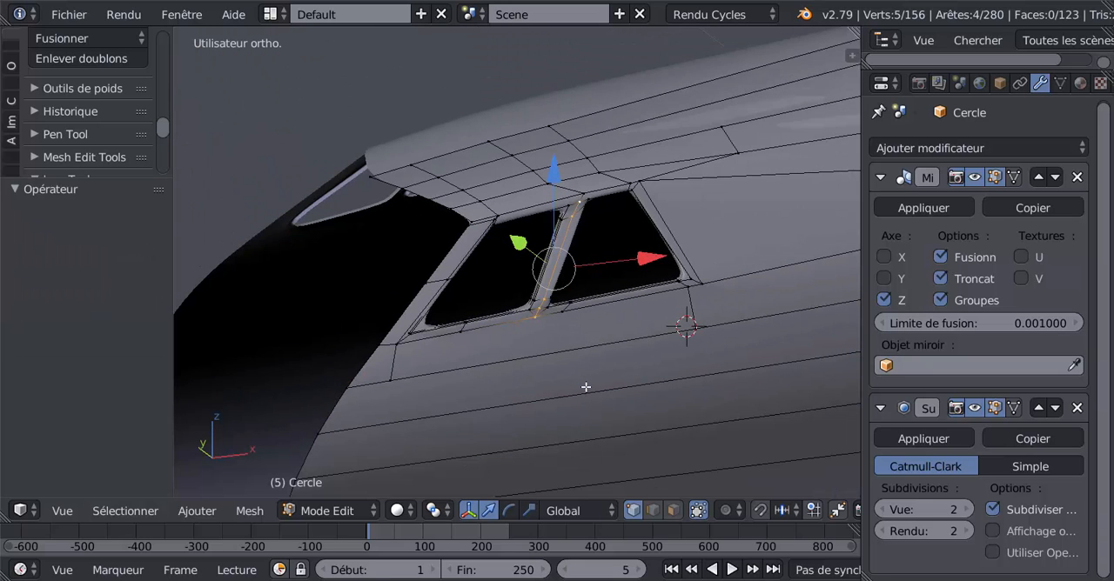
key(z)
scroll(586, 386, down, 4)
scroll(586, 386, up, 3)
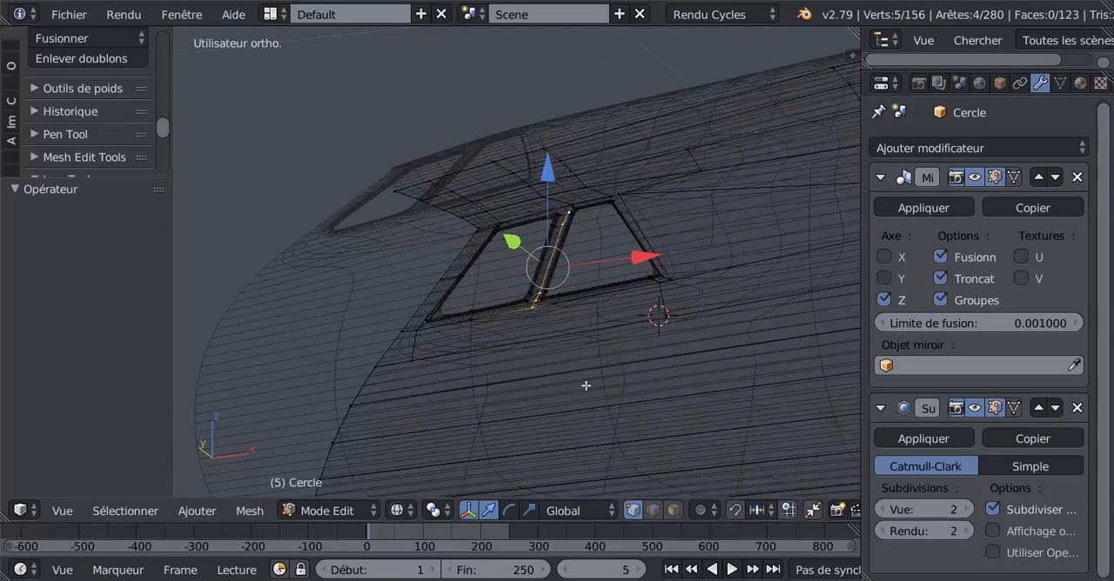
scroll(585, 387, up, 5)
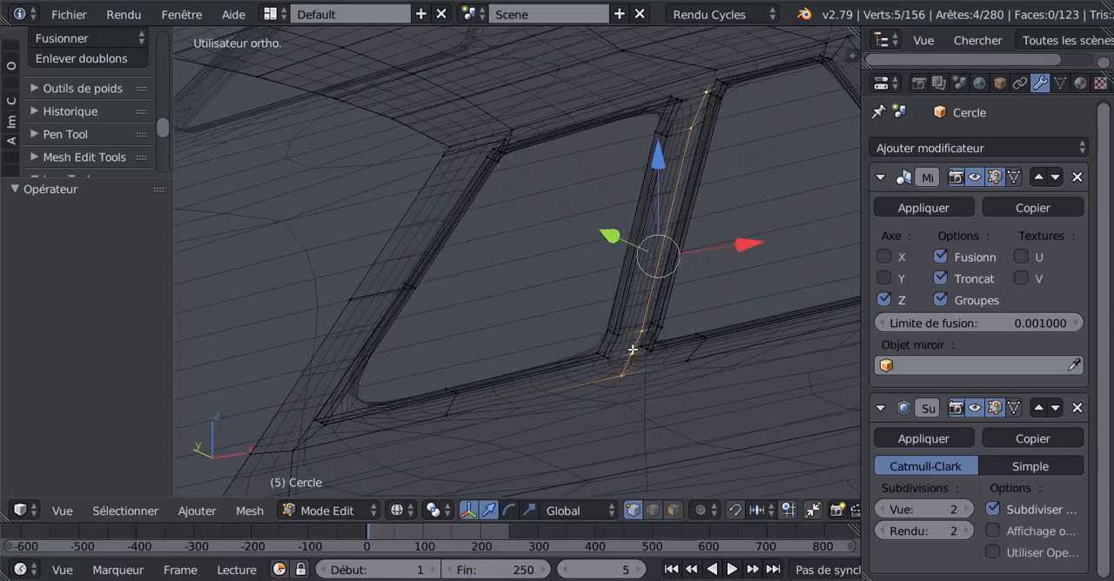
middle_drag(632, 349, 535, 412)
middle_drag(500, 336, 586, 235)
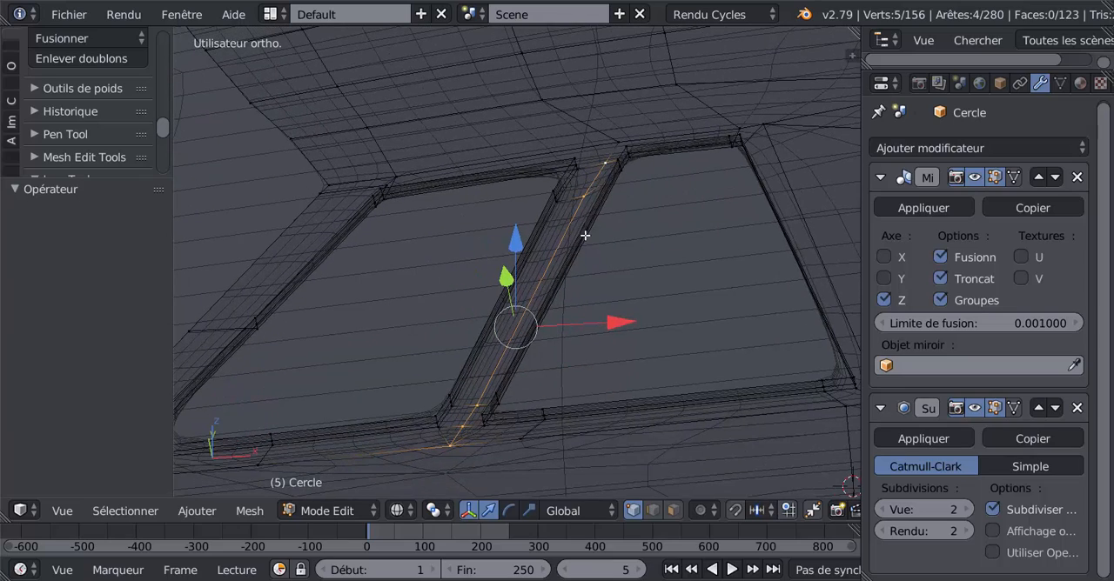
scroll(524, 298, down, 5)
scroll(503, 304, up, 3)
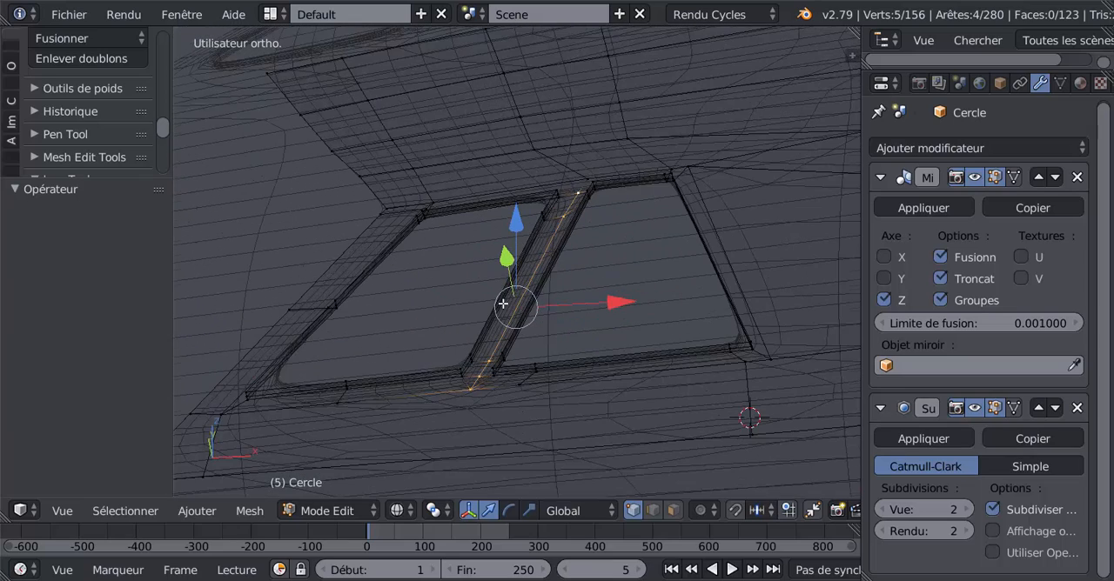
Return to solid shading and straighten the selected pillar vertices with LoopTools Gstretch using the Propagation method.
key(z)
middle_drag(552, 302, 580, 299)
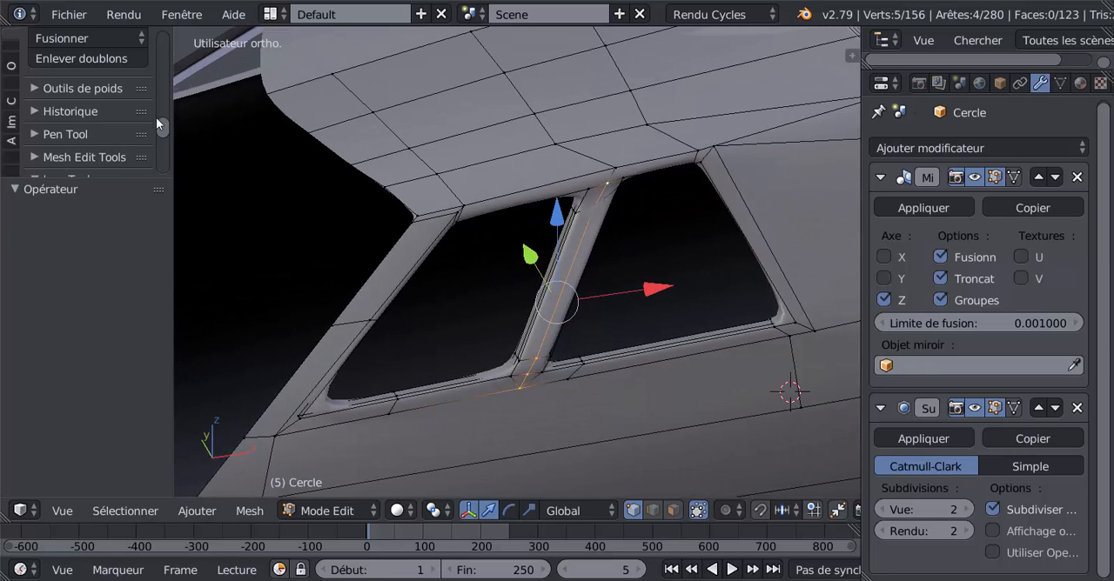
scroll(162, 148, down, 5)
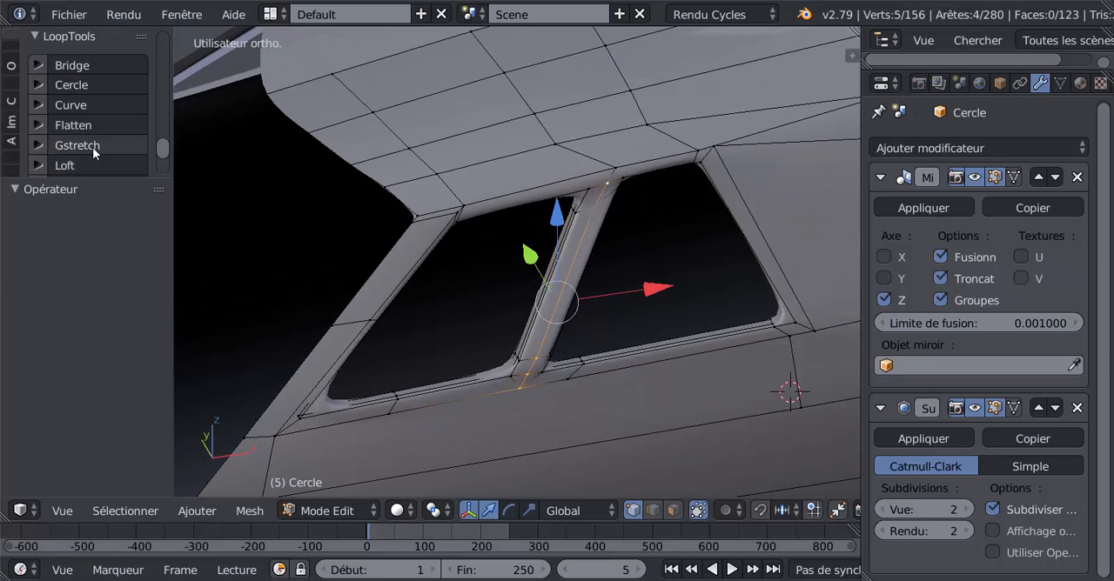
click(92, 148)
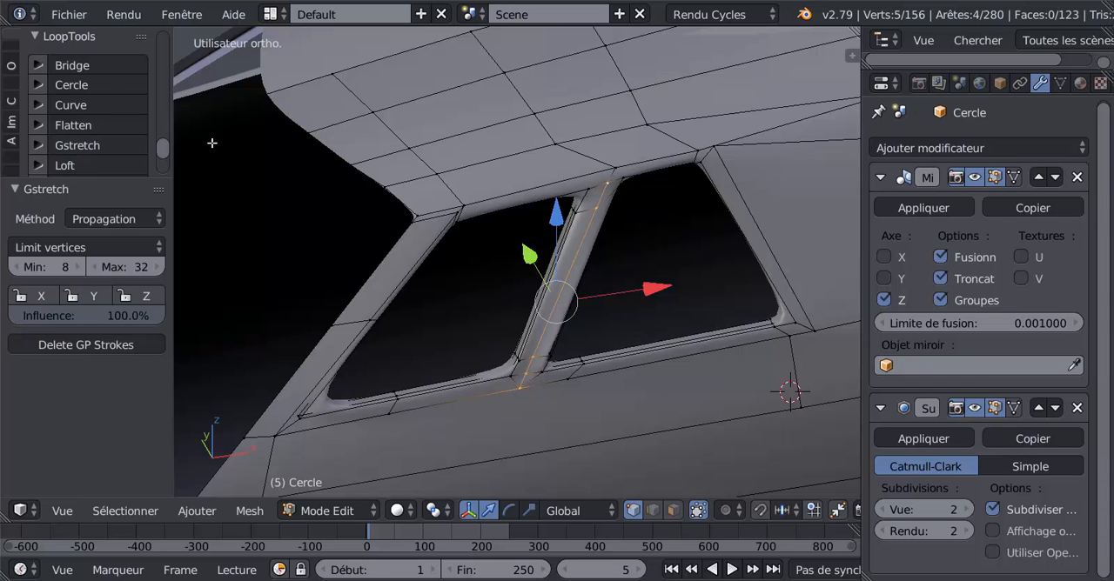
Try straightening the vertices along the front edge of the pillar between the side windows with LoopTools Gstretch, and undo it.
middle_drag(504, 294, 566, 255)
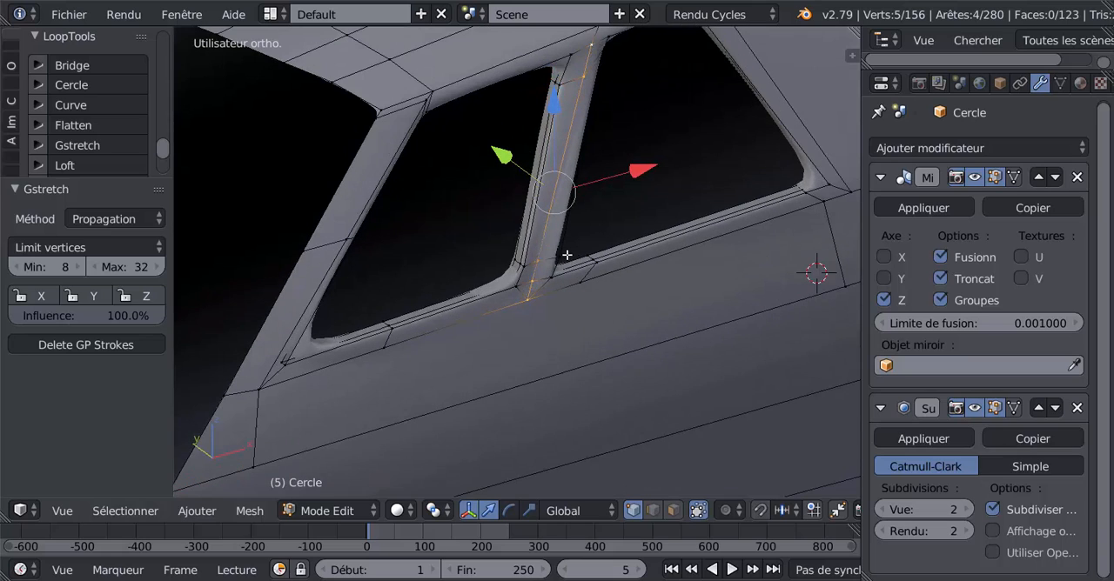
right_click(518, 287)
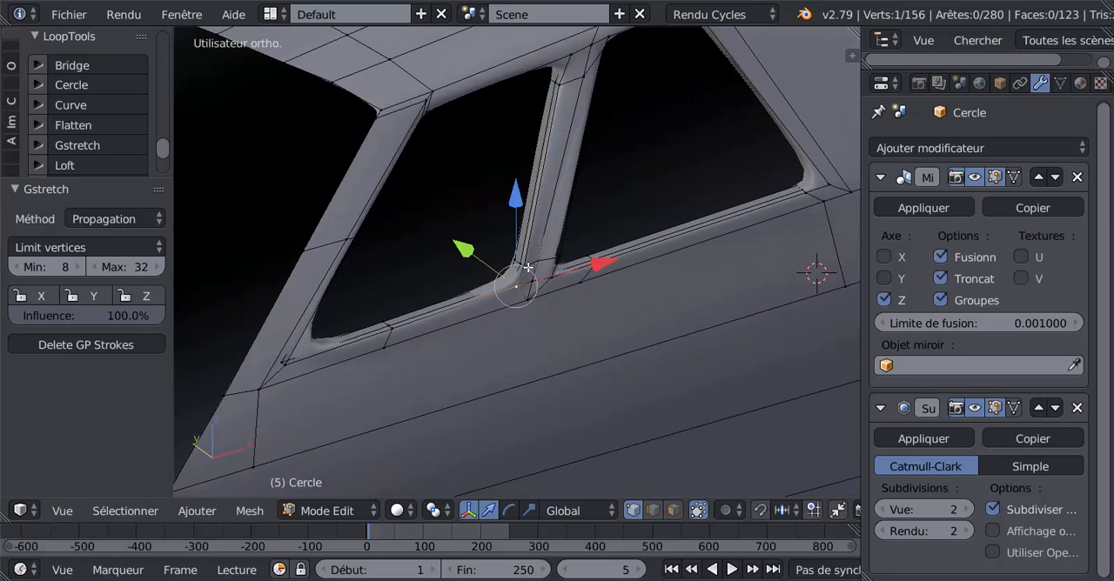
scroll(529, 267, up, 1)
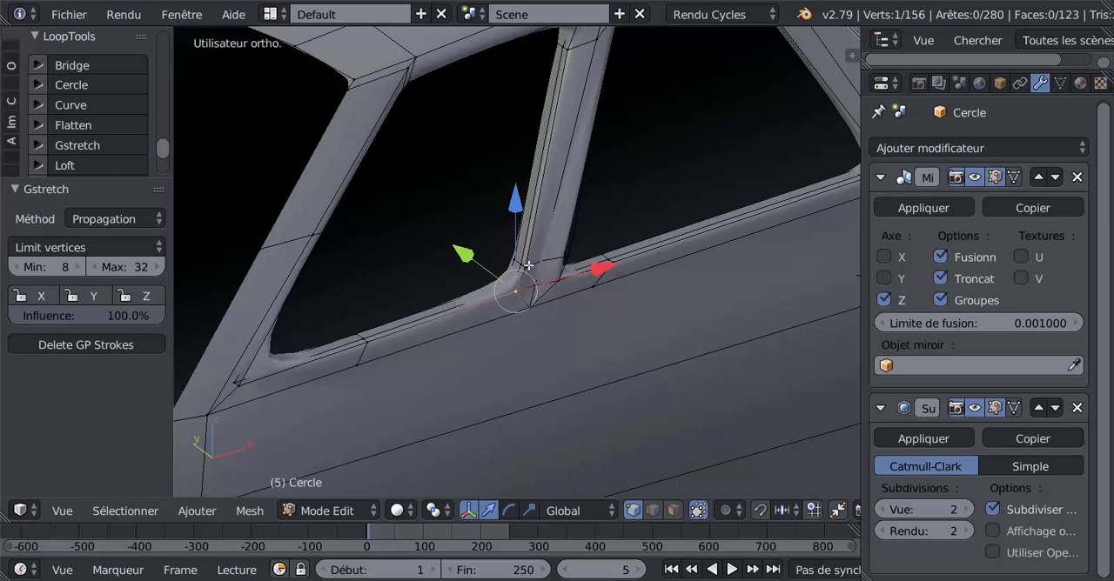
right_click(528, 266)
shift+middle_drag(573, 192, 556, 285)
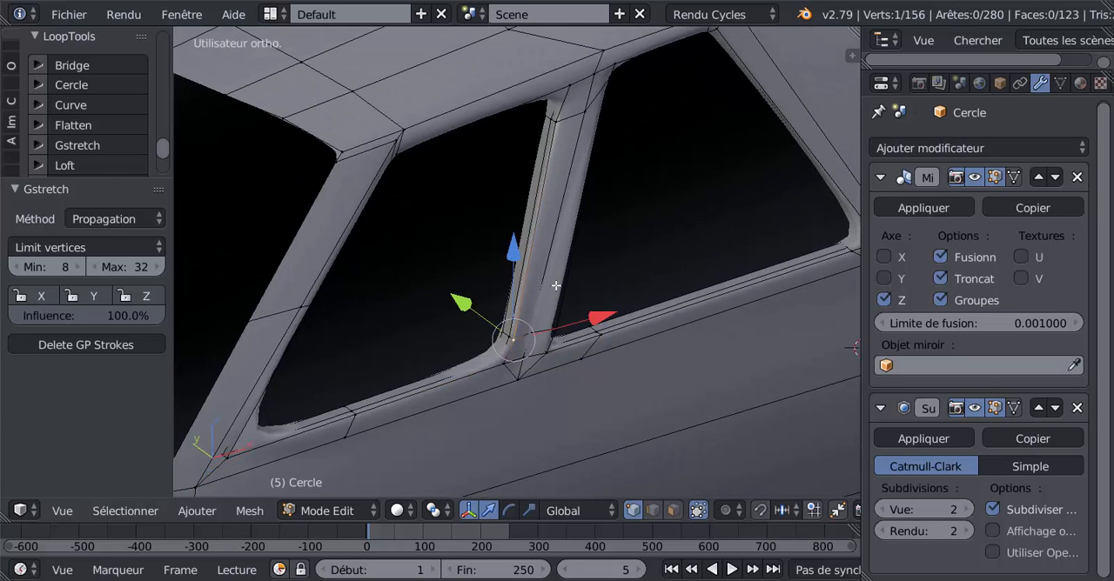
shift+right_click(559, 128)
shift+right_click(571, 87)
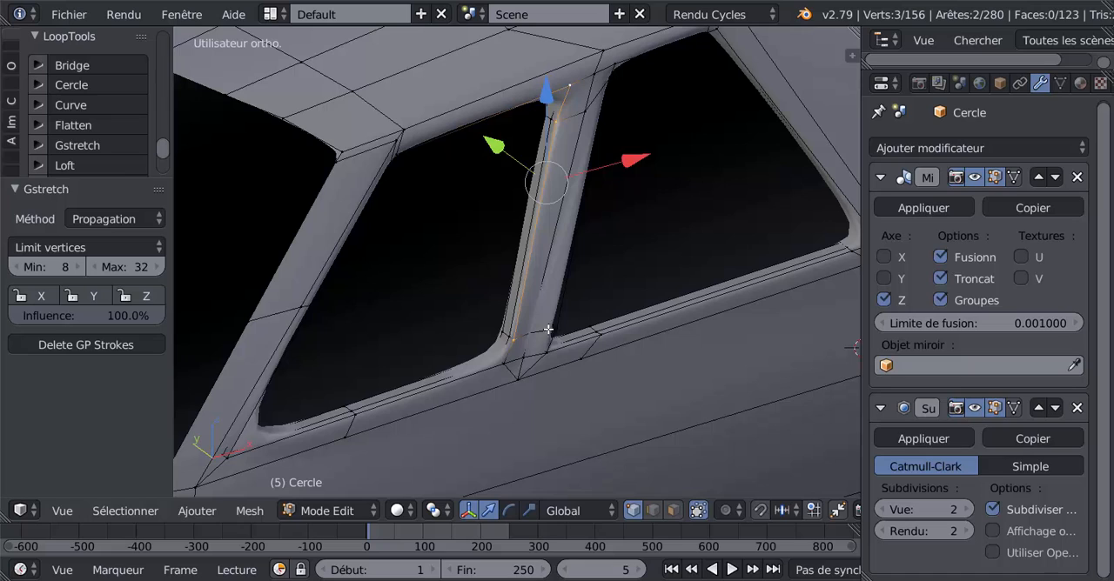
shift+right_click(504, 364)
click(67, 150)
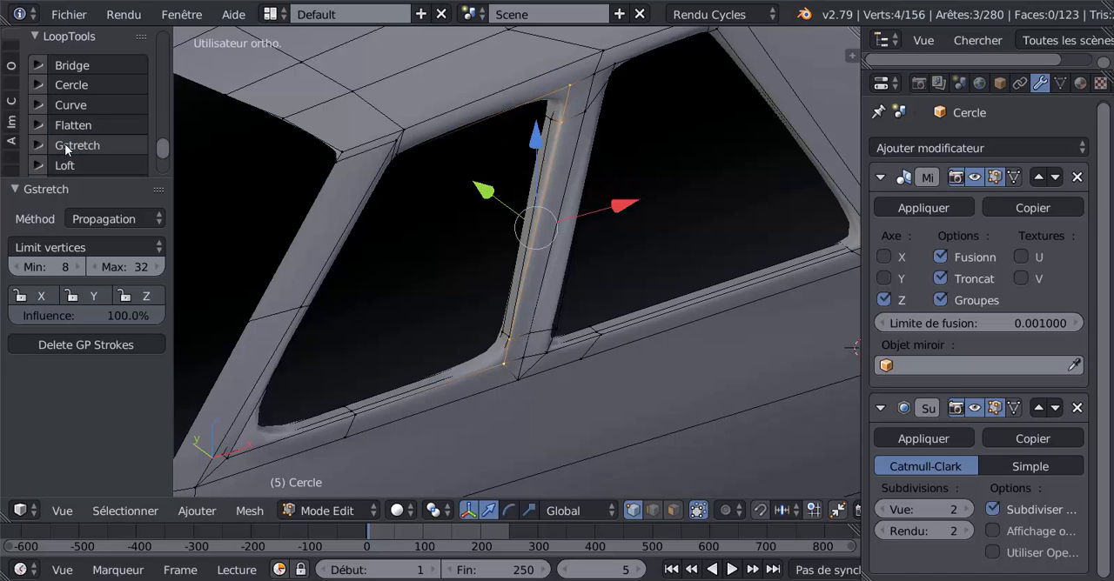
key(ctrl+z)
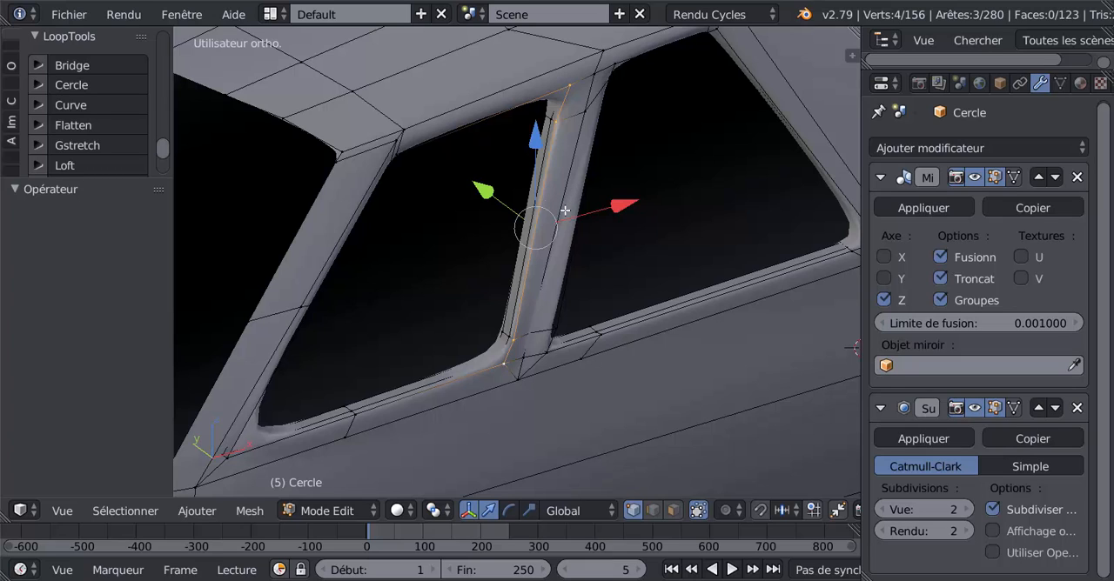
Select the two lower vertices on the pillar's middle edge line, move them -0.000875 along Y and check the smoothed shape.
right_click(524, 358)
shift+right_click(540, 319)
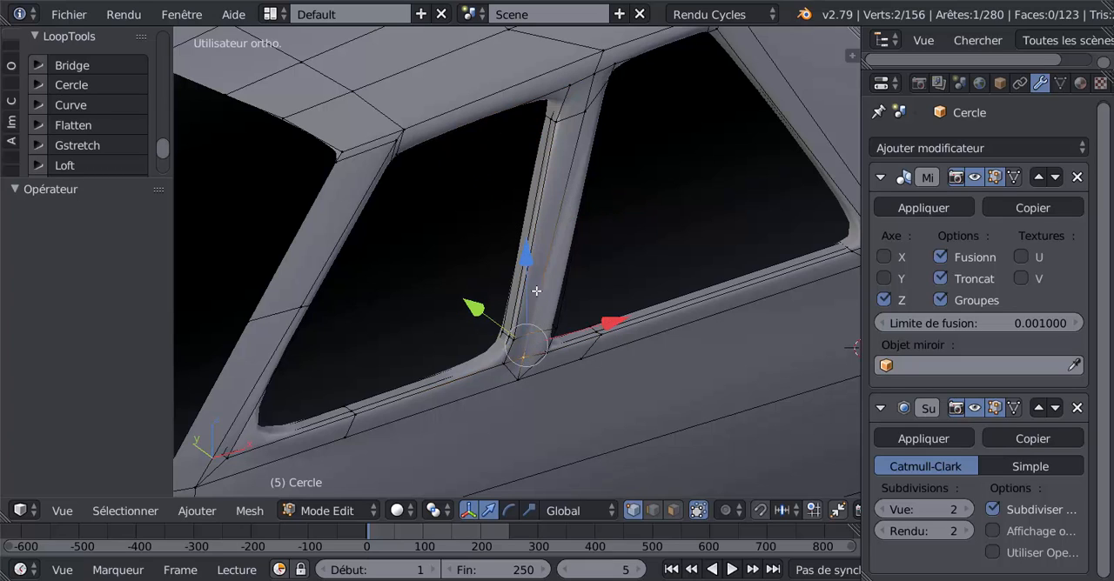
shift+right_click(578, 118)
shift+right_click(592, 80)
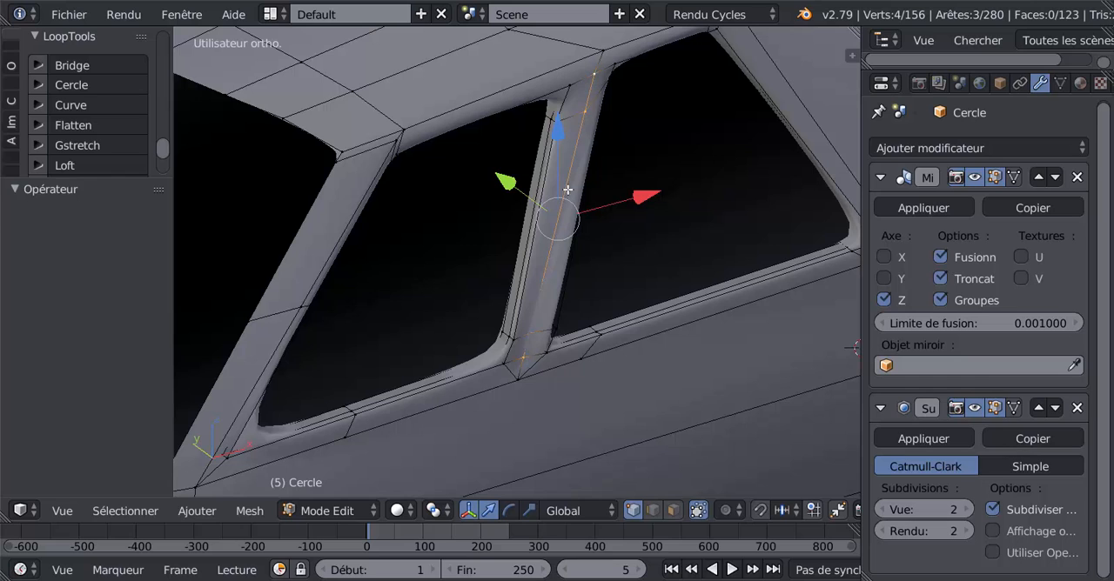
shift+right_click(581, 108)
shift+right_click(590, 82)
scroll(630, 225, up, 2)
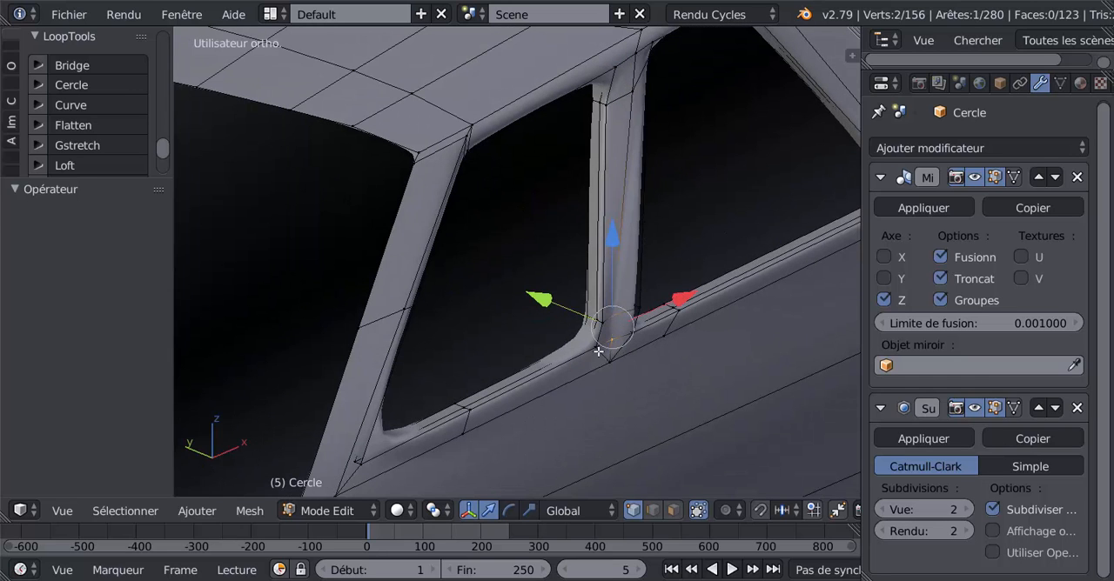
key(g)
key(y)
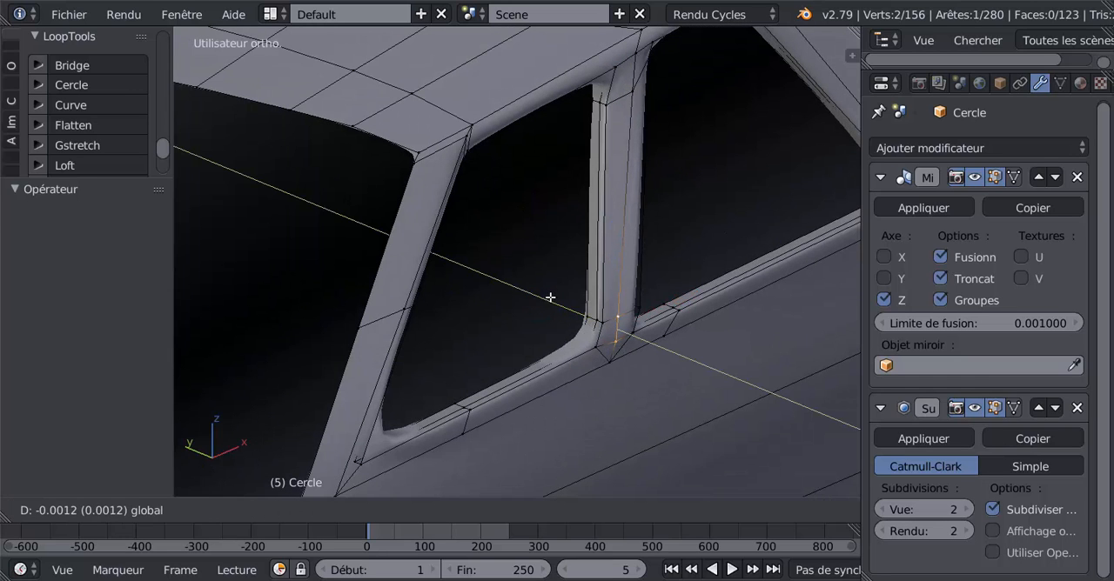
click(548, 298)
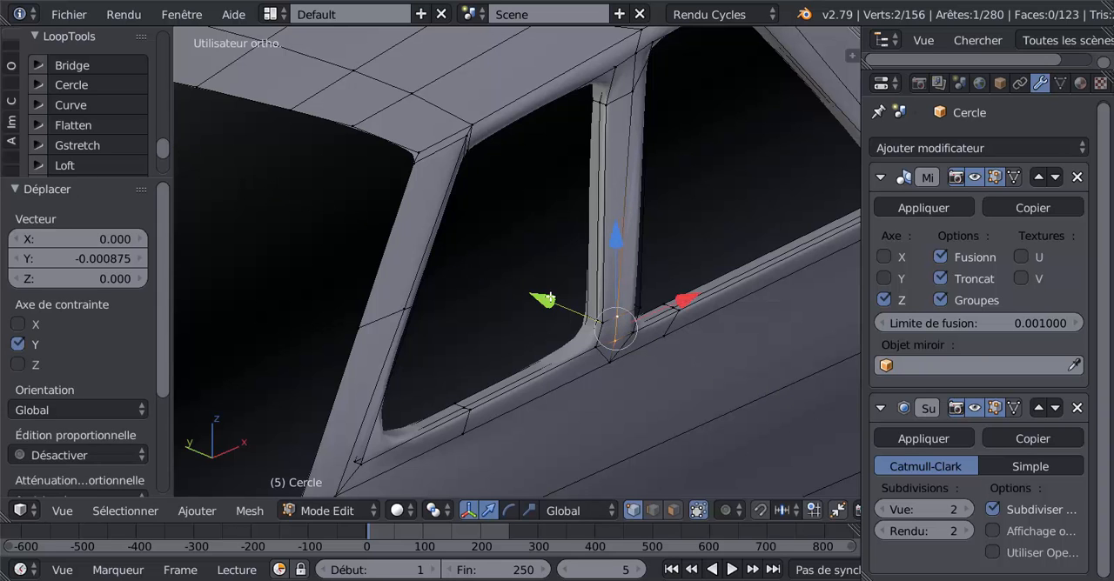
key(Tab)
middle_drag(550, 297, 485, 261)
scroll(461, 296, down, 3)
scroll(485, 262, up, 1)
In edge selection mode, dissolve the two short diagonal edges at the lower end of the pillar between the side windows.
key(Tab)
scroll(485, 262, up, 3)
shift+middle_drag(562, 275, 586, 321)
click(655, 516)
right_click(556, 244)
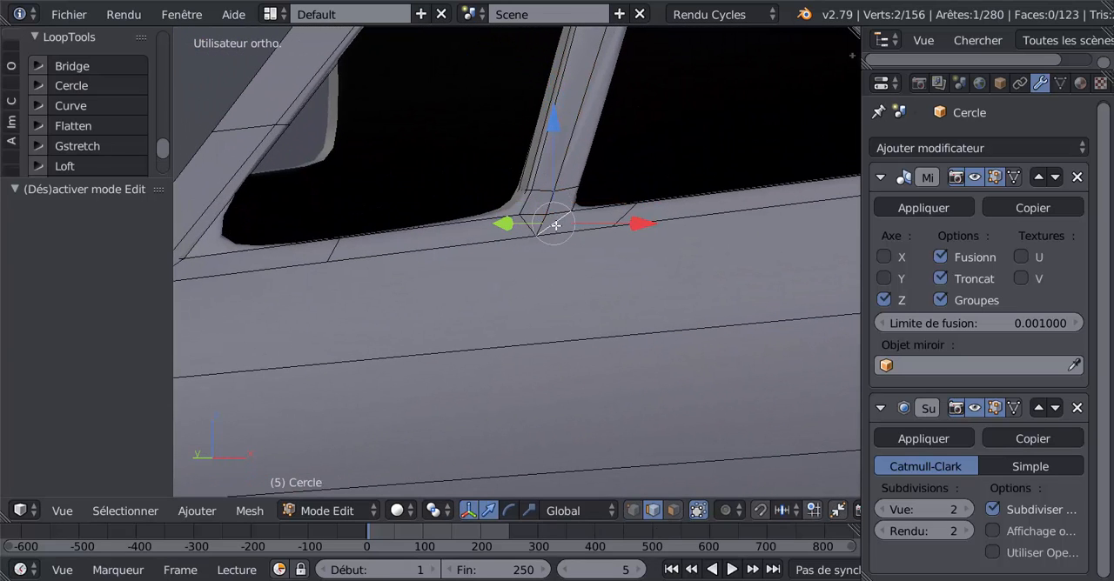
key(x)
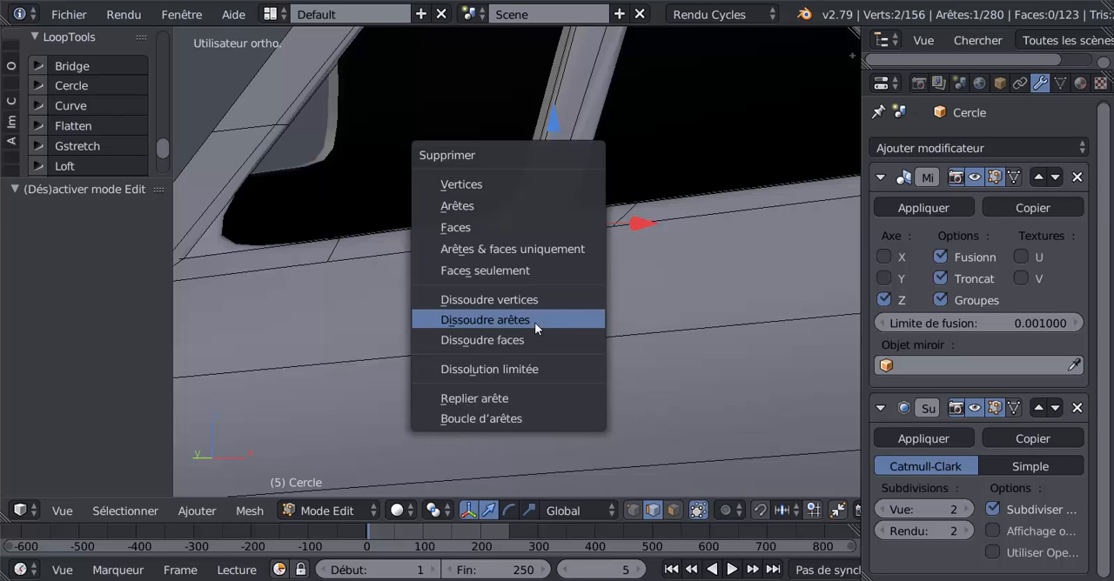
click(534, 320)
right_click(531, 228)
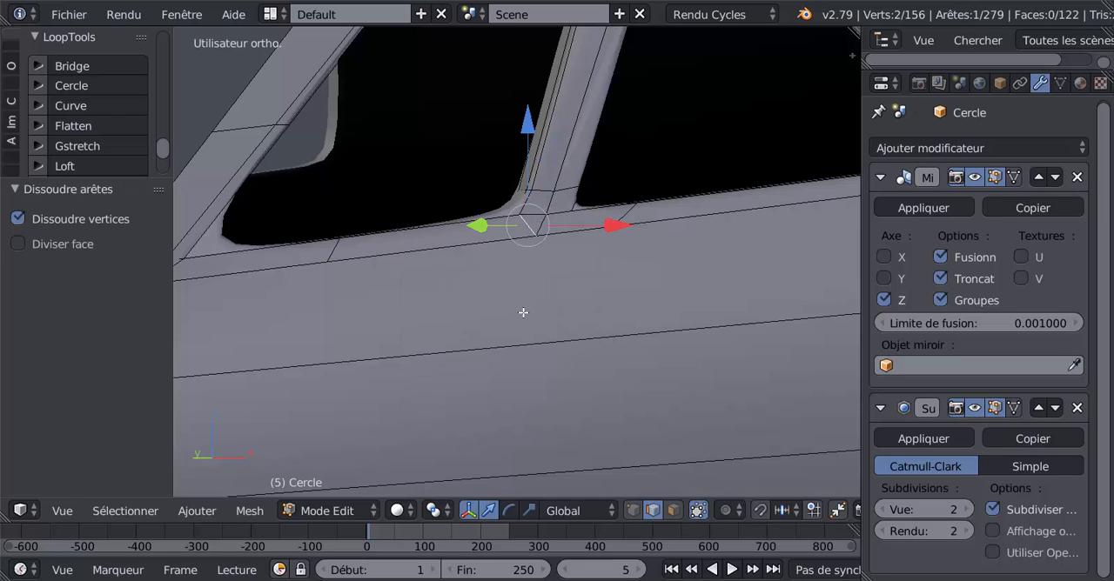
key(x)
click(506, 313)
scroll(507, 311, down, 3)
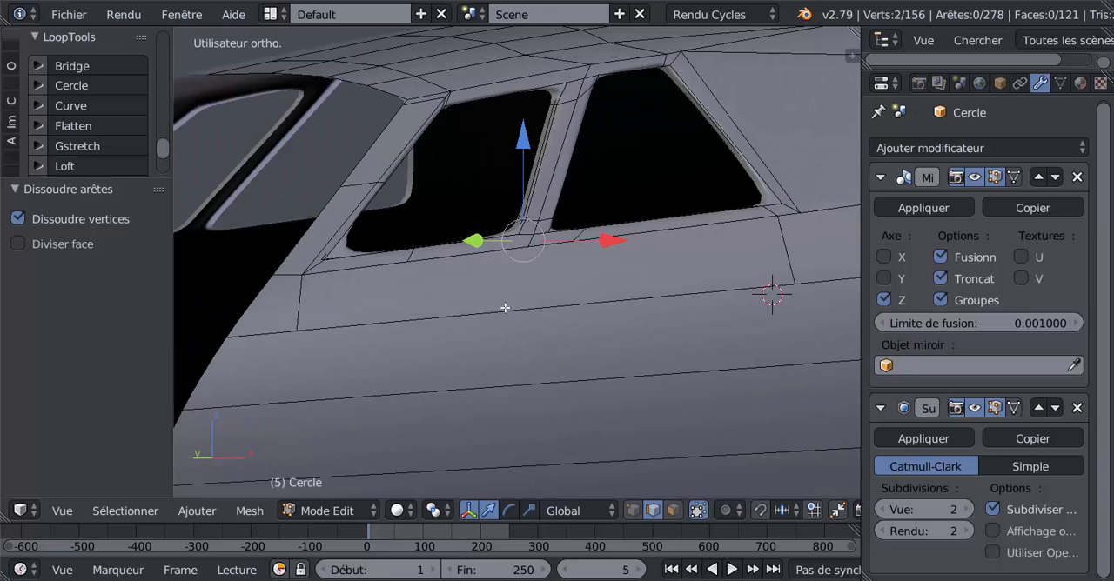
Move the two connected edges at the pillar's upper end slightly along Y and check the smoothed result in Object Mode.
key(Tab)
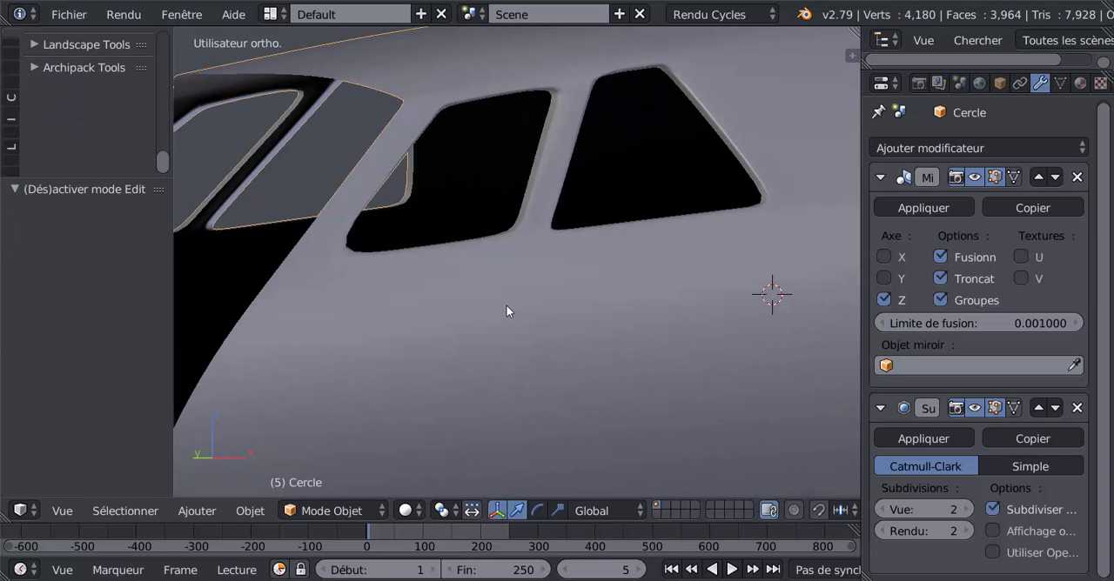
middle_drag(506, 307, 560, 325)
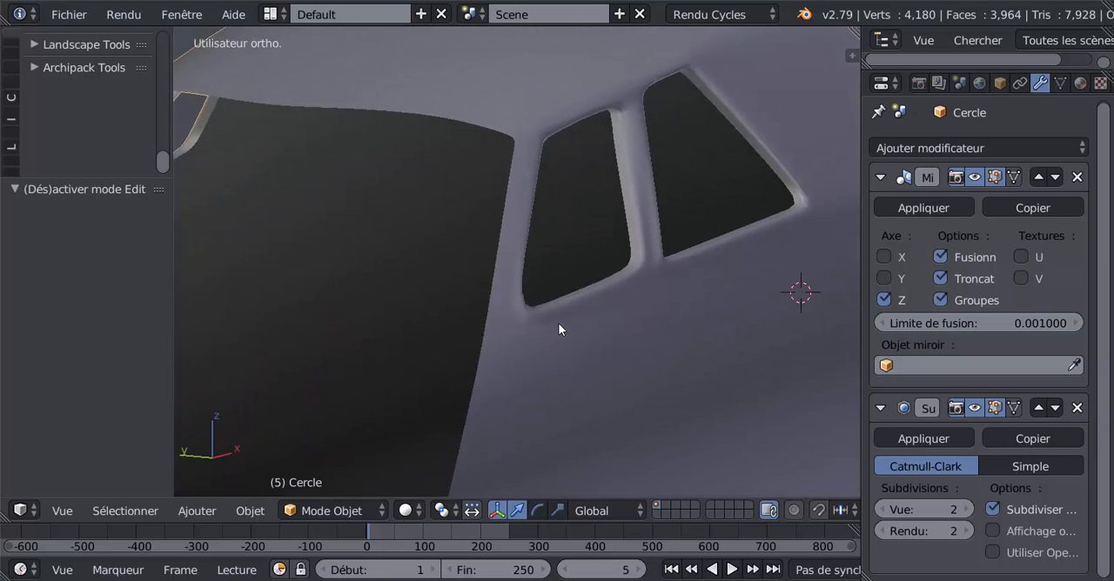
key(Tab)
shift+middle_drag(598, 255, 557, 328)
scroll(557, 315, up, 3)
scroll(558, 317, up, 2)
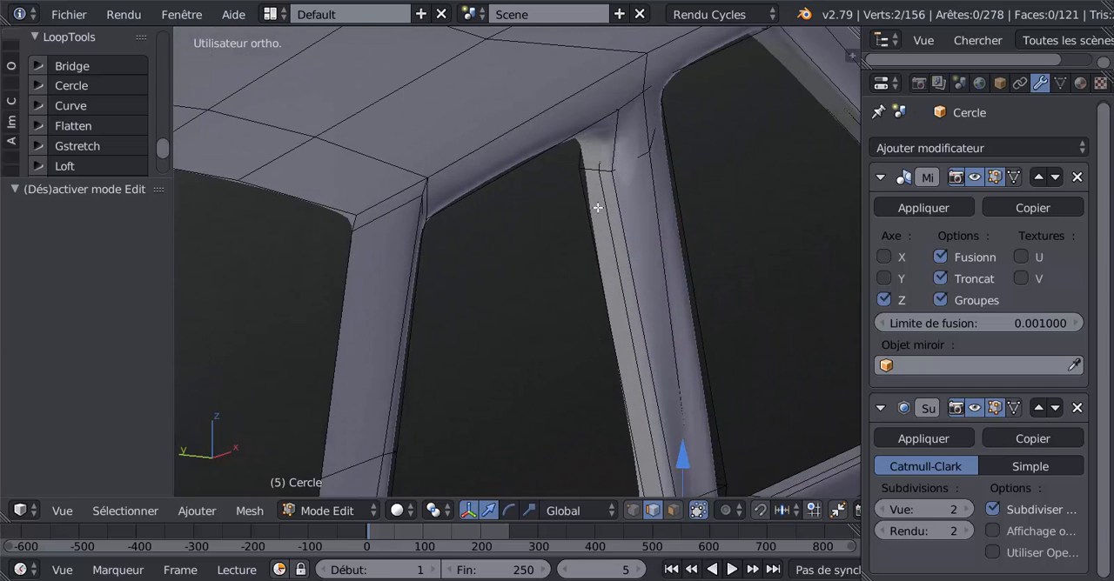
shift+right_click(633, 163)
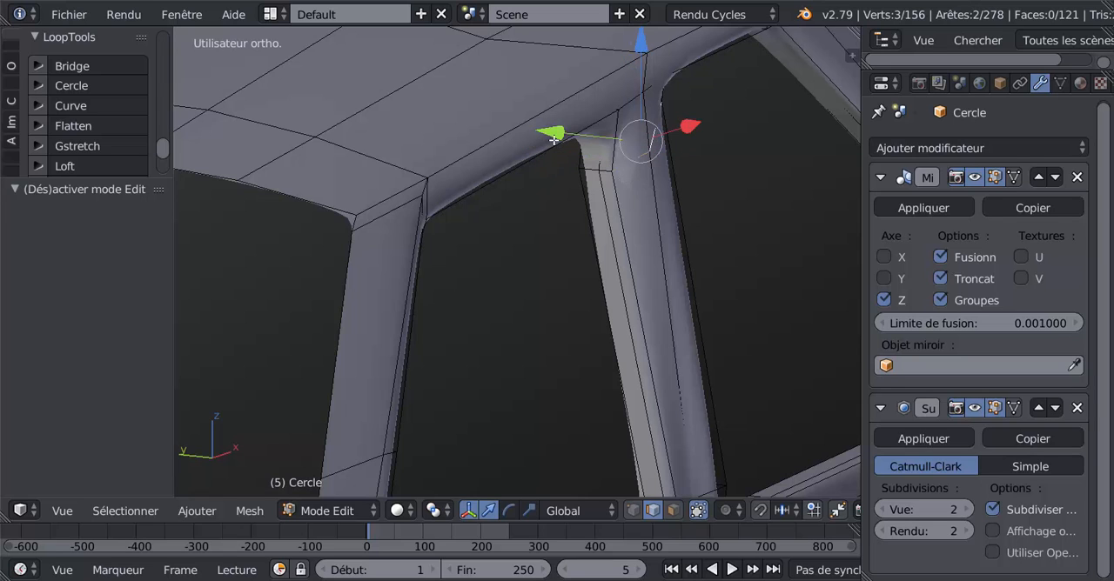
drag(557, 136, 566, 135)
key(Tab)
scroll(605, 191, down, 4)
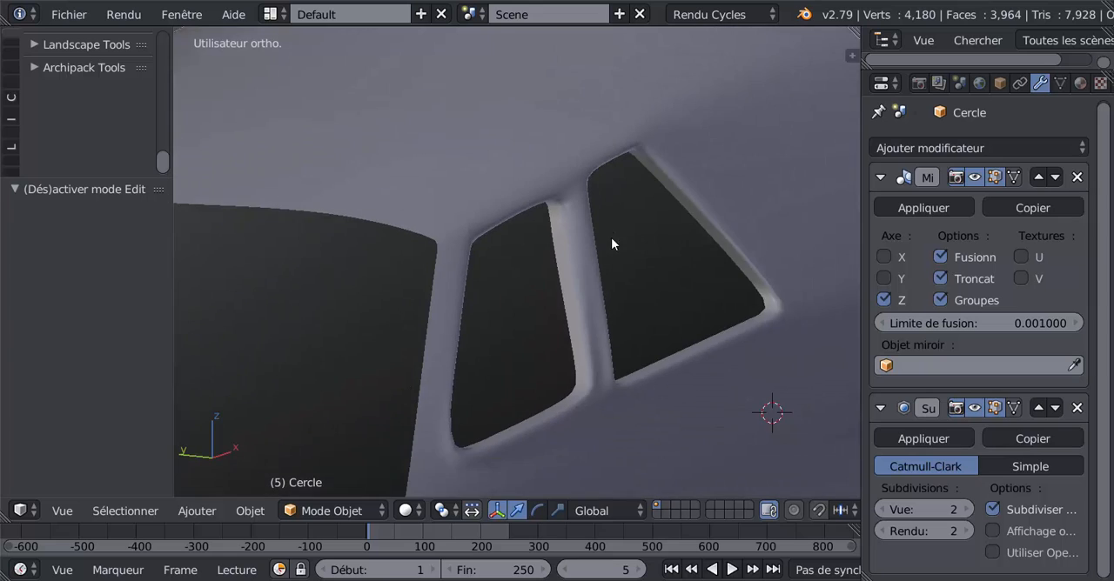
middle_drag(611, 238, 575, 257)
Delete the innermost edge loops of both side window openings, and the adjacent inner loops, to remove the frames' inward thickness.
key(Tab)
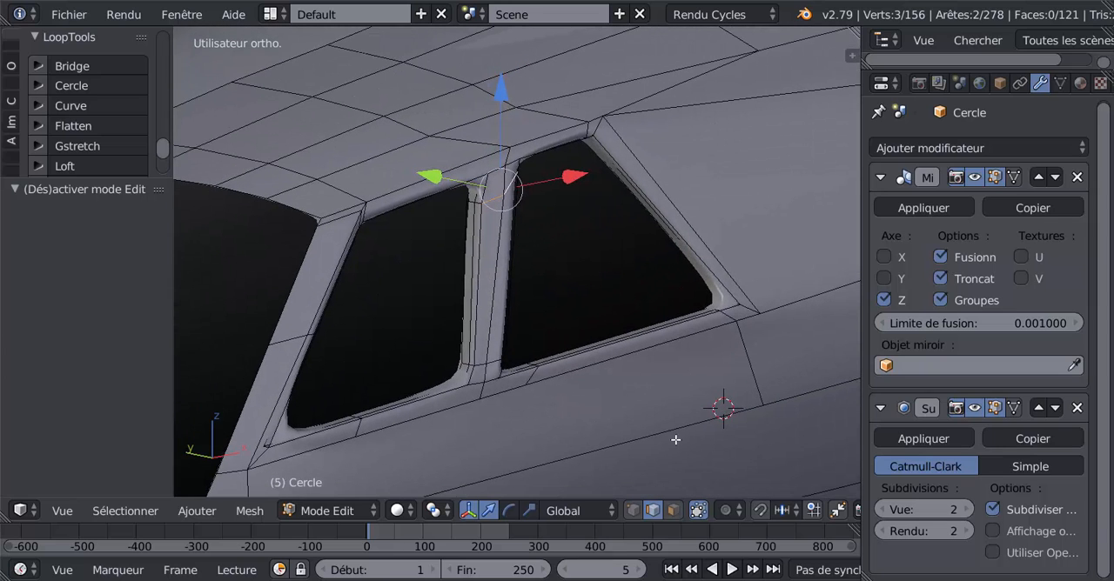
alt+right_click(634, 206)
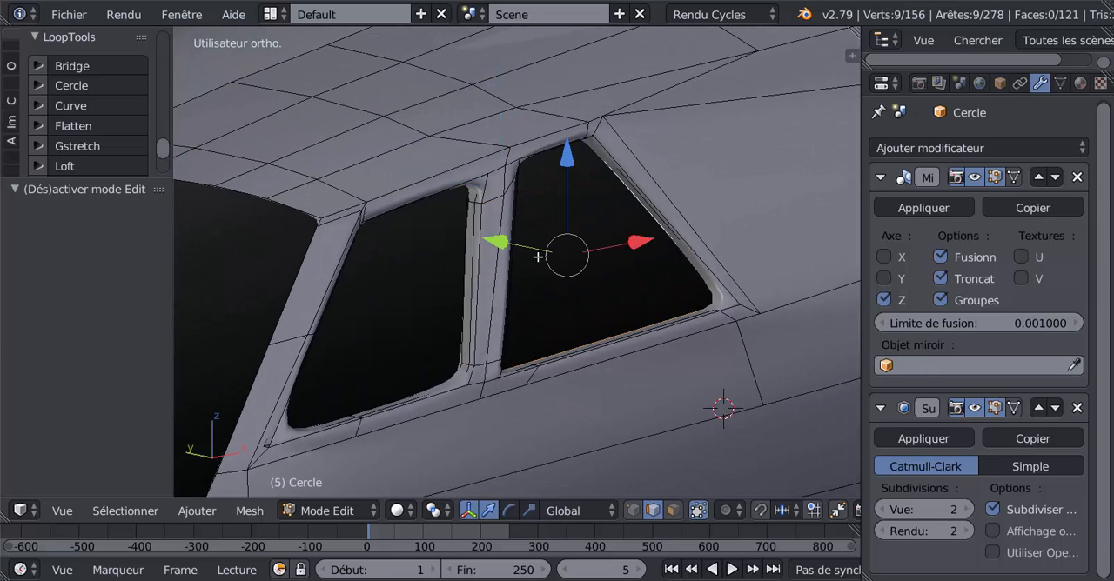
alt+shift+right_click(461, 287)
middle_drag(587, 276, 595, 231)
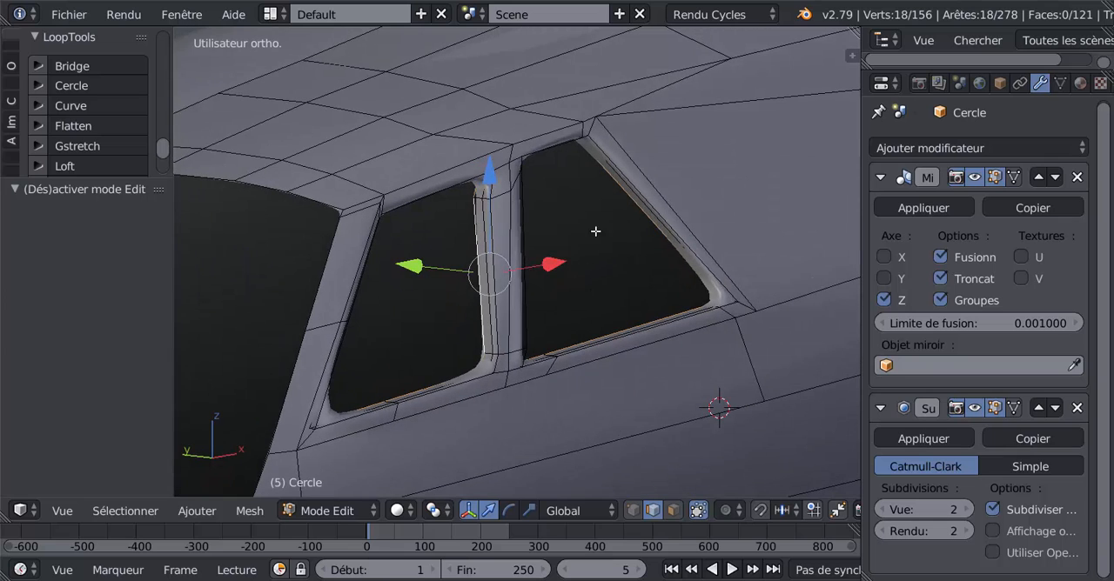
middle_drag(613, 296, 644, 286)
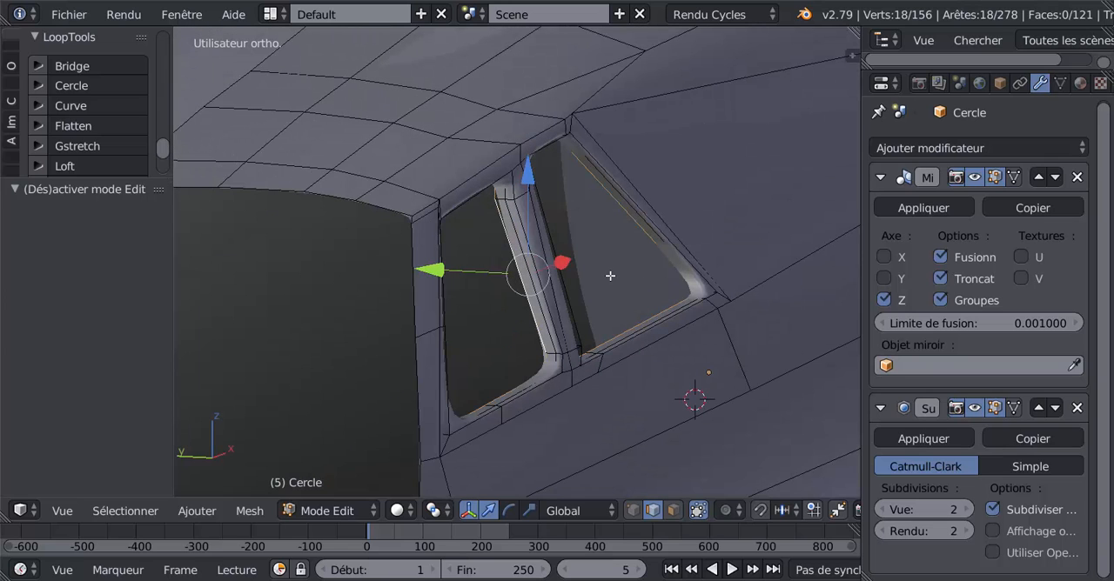
key(x)
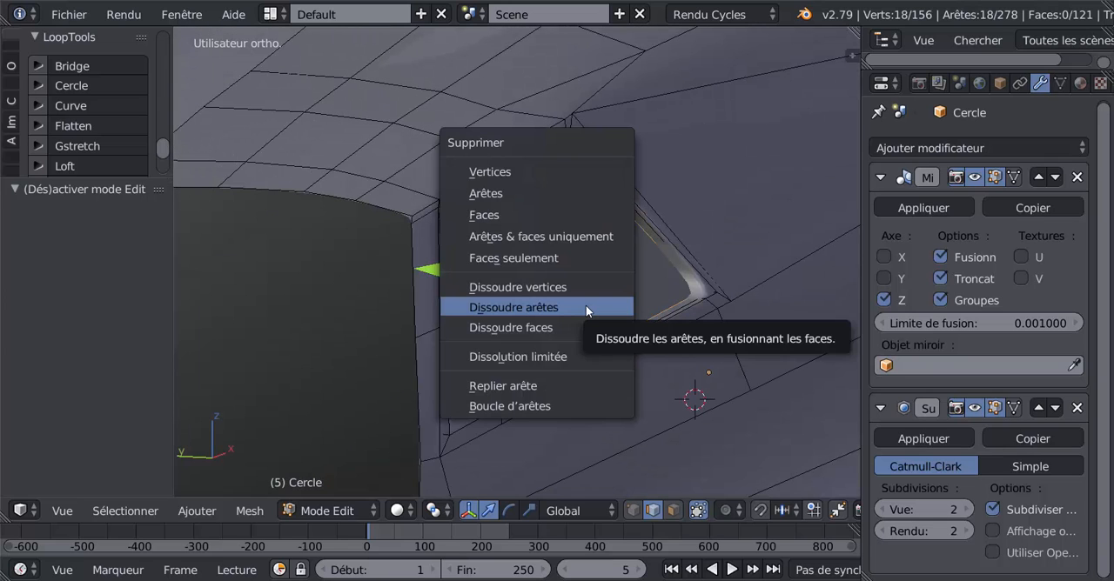
click(542, 194)
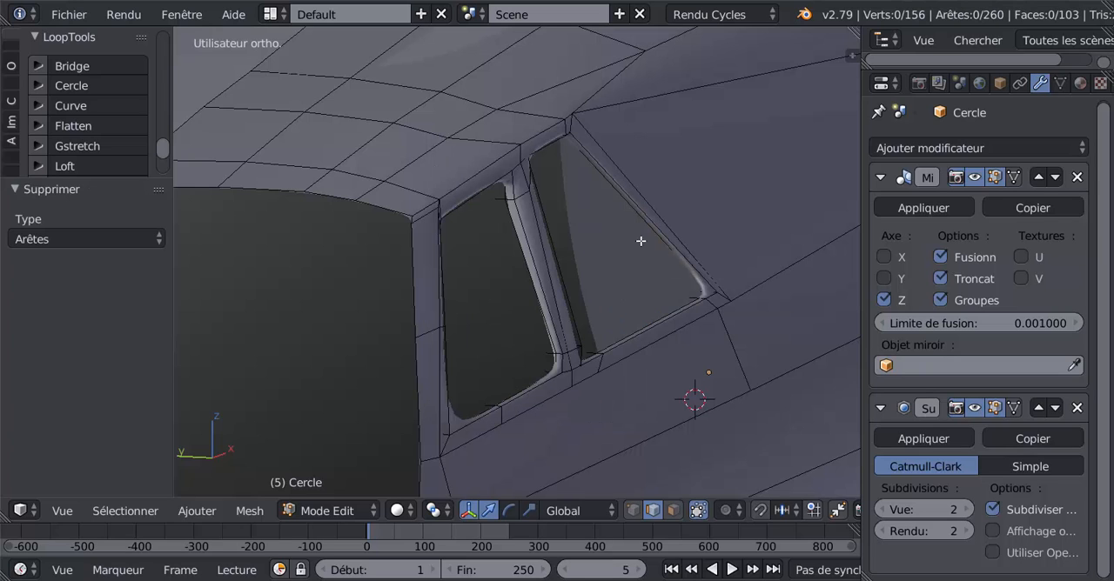
alt+right_click(538, 289)
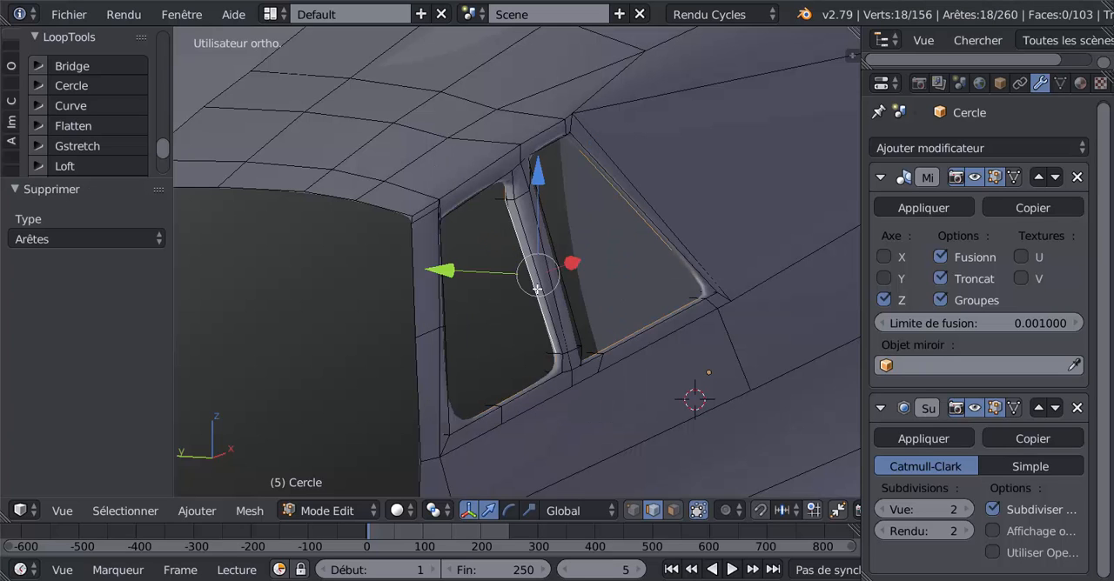
key(x)
click(619, 293)
In face selection mode, select all six faces of the pillar between the side windows and flatten them with LoopTools Flatten.
middle_drag(630, 282, 452, 328)
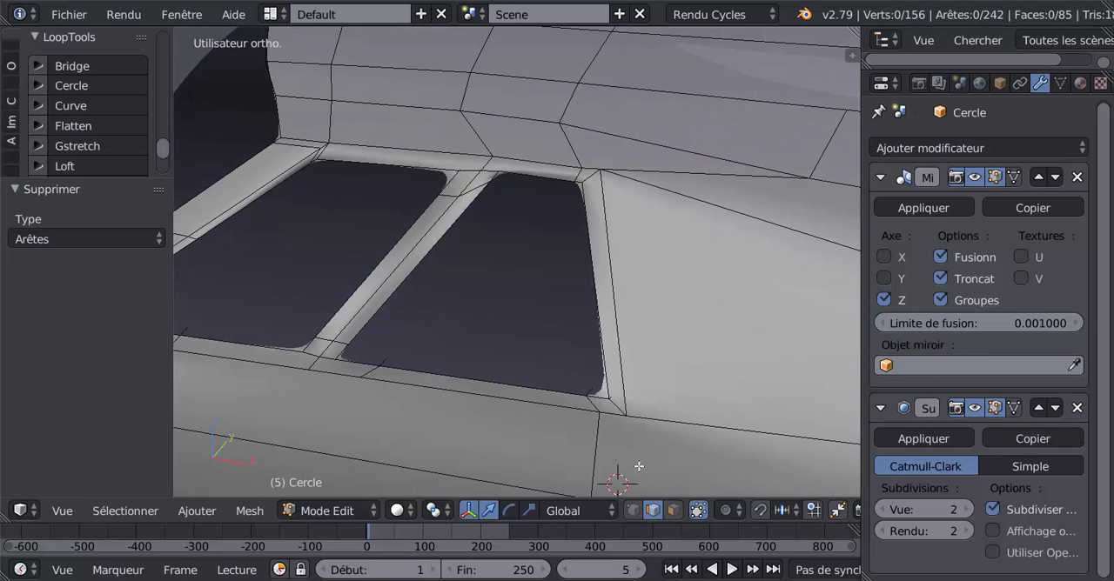
click(674, 511)
click(336, 348)
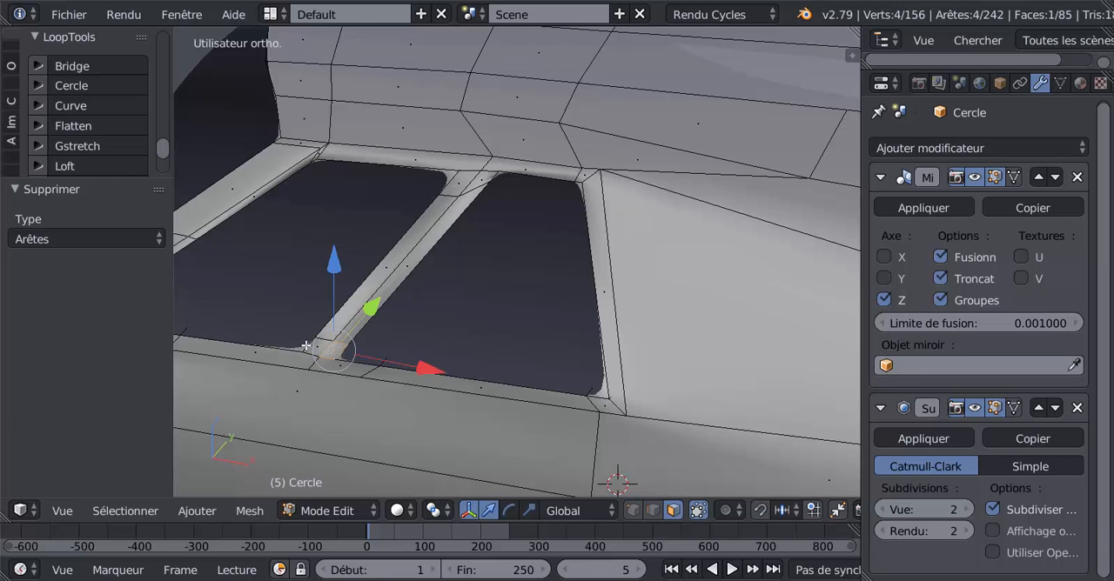
shift+click(366, 304)
shift+click(409, 252)
shift+click(468, 188)
shift+click(470, 186)
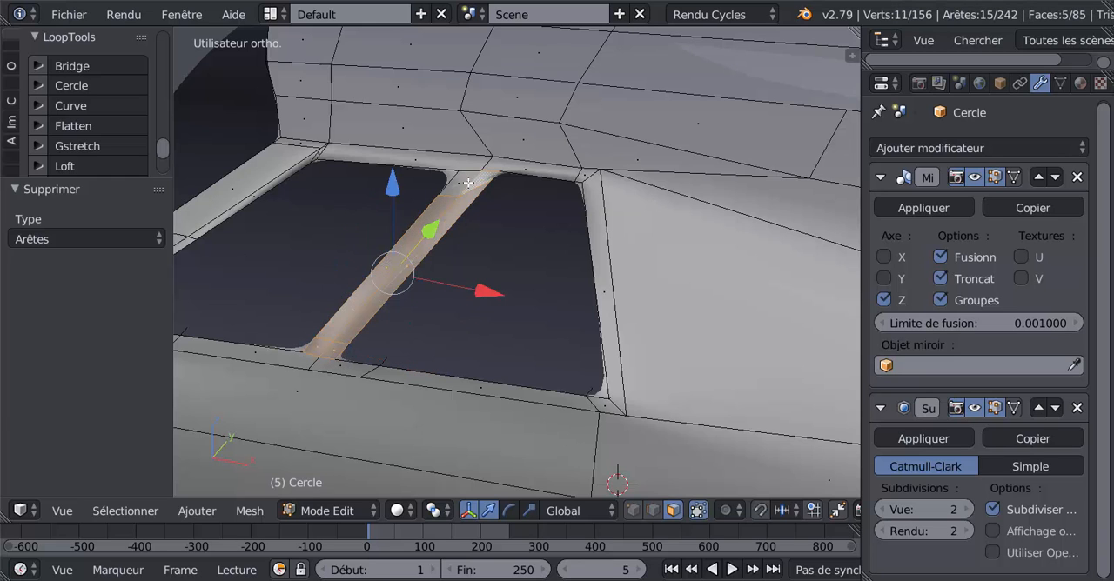
shift+click(466, 183)
middle_drag(473, 211, 540, 242)
scroll(542, 231, down, 3)
middle_drag(490, 303, 507, 299)
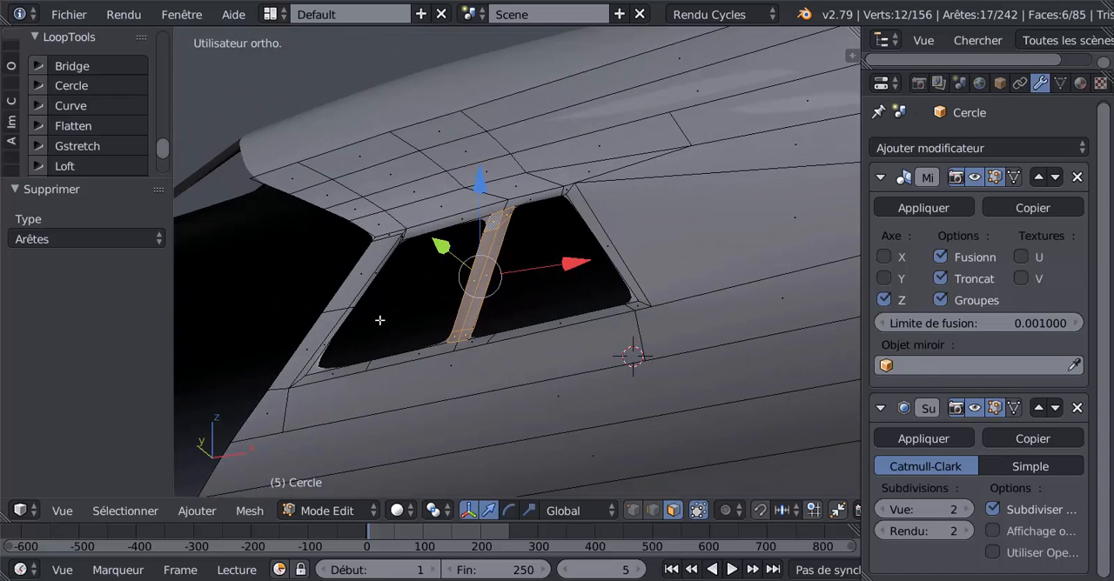
click(87, 125)
Select all the frame faces around both side windows, including the pillars, and flatten them together with LoopTools Flatten.
scroll(581, 219, up, 2)
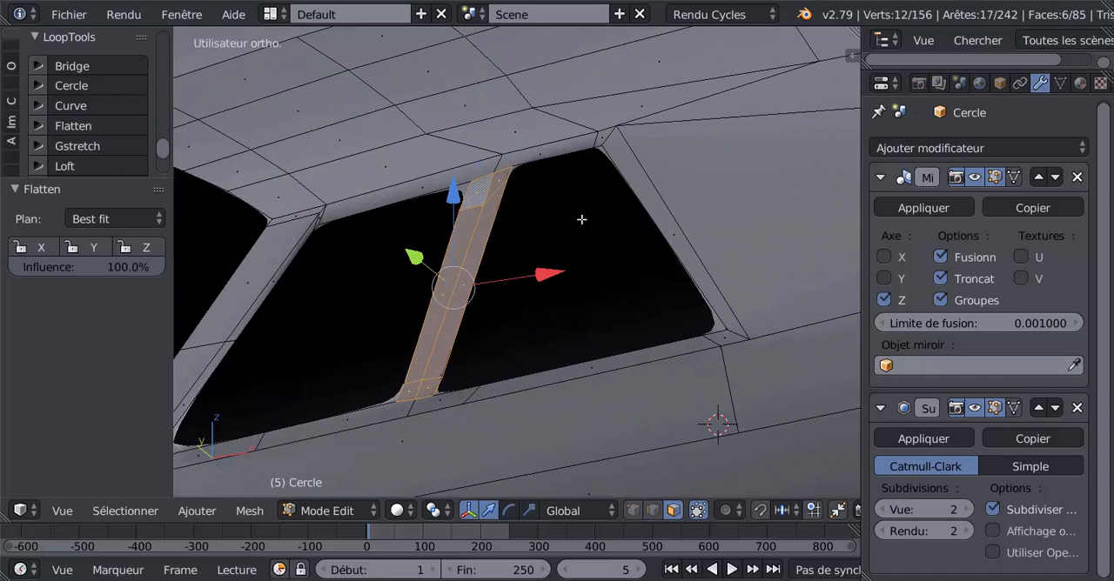
click(601, 137)
shift+click(692, 302)
shift+click(718, 340)
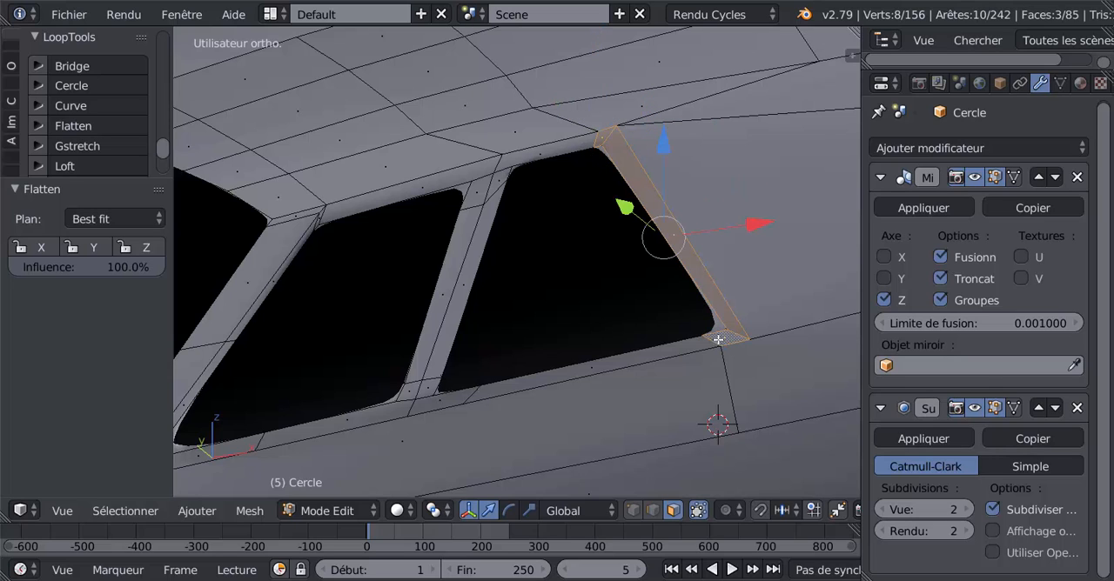
shift+click(685, 348)
shift+click(429, 403)
shift+click(424, 394)
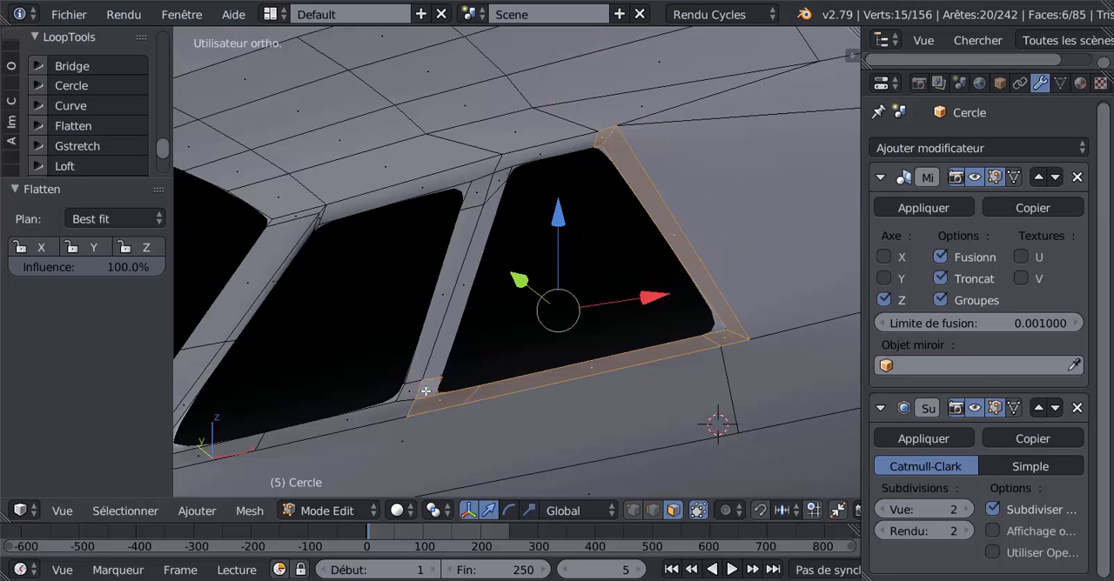
shift+click(445, 326)
shift+click(501, 187)
shift+click(513, 161)
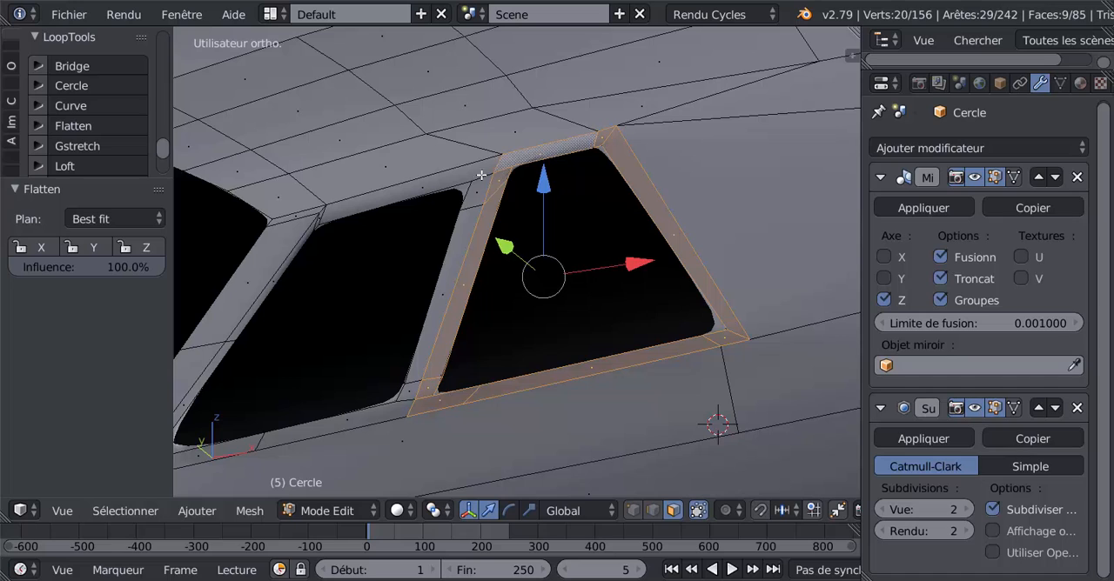
shift+click(481, 177)
shift+click(438, 193)
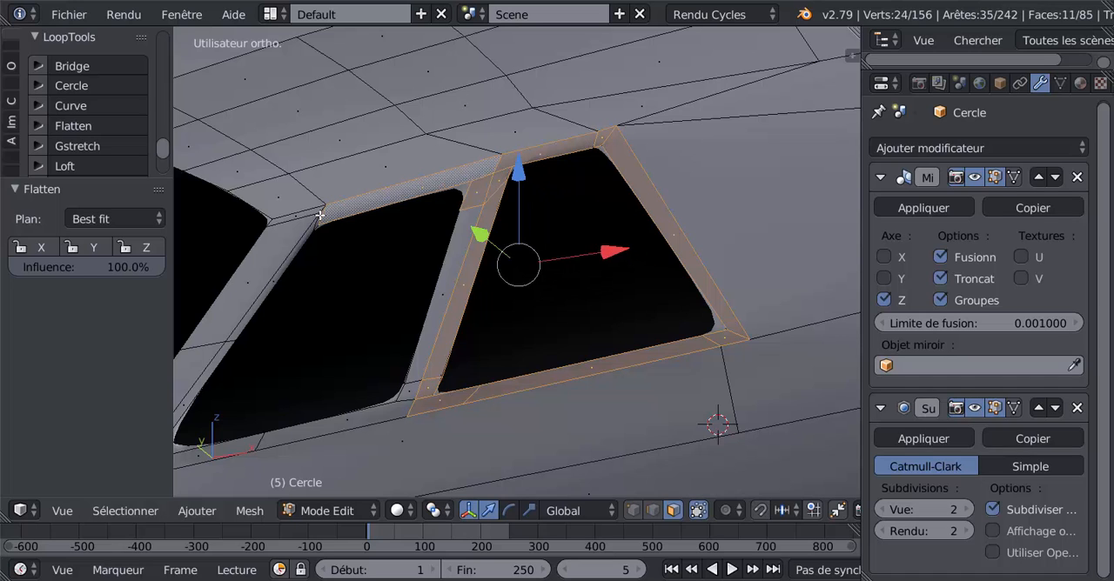
shift+right_click(319, 216)
shift+right_click(312, 215)
shift+right_click(285, 263)
shift+right_click(291, 258)
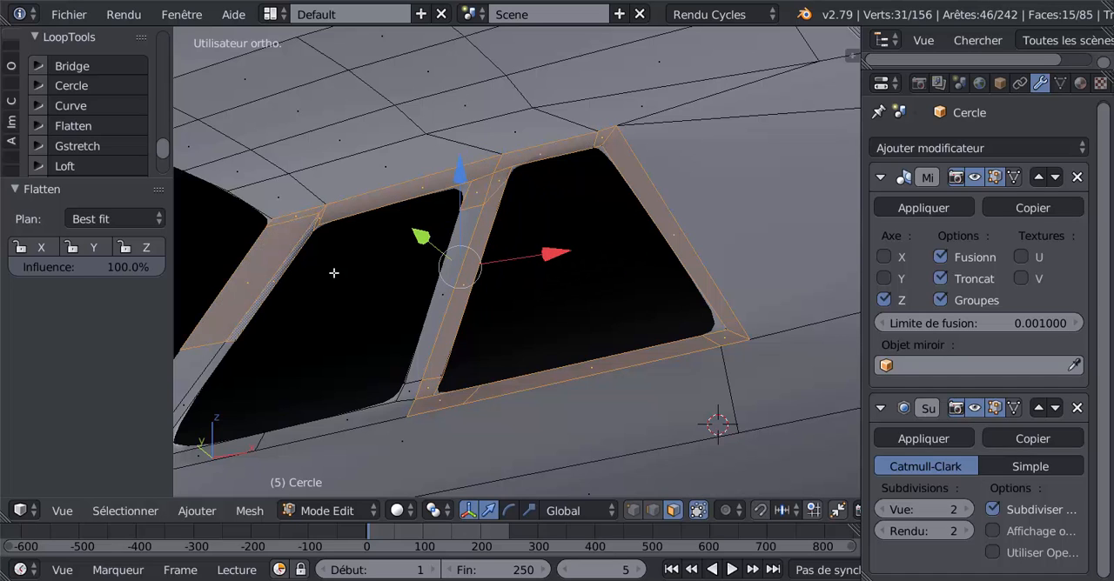
shift+right_click(427, 360)
shift+right_click(406, 396)
shift+right_click(398, 411)
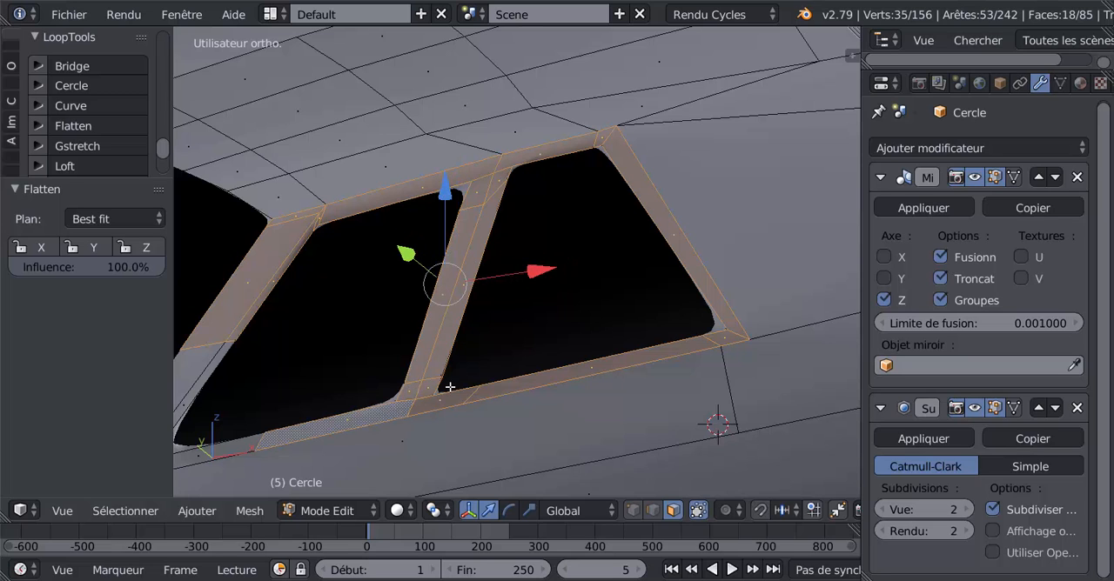
scroll(450, 386, down, 3)
shift+right_click(367, 403)
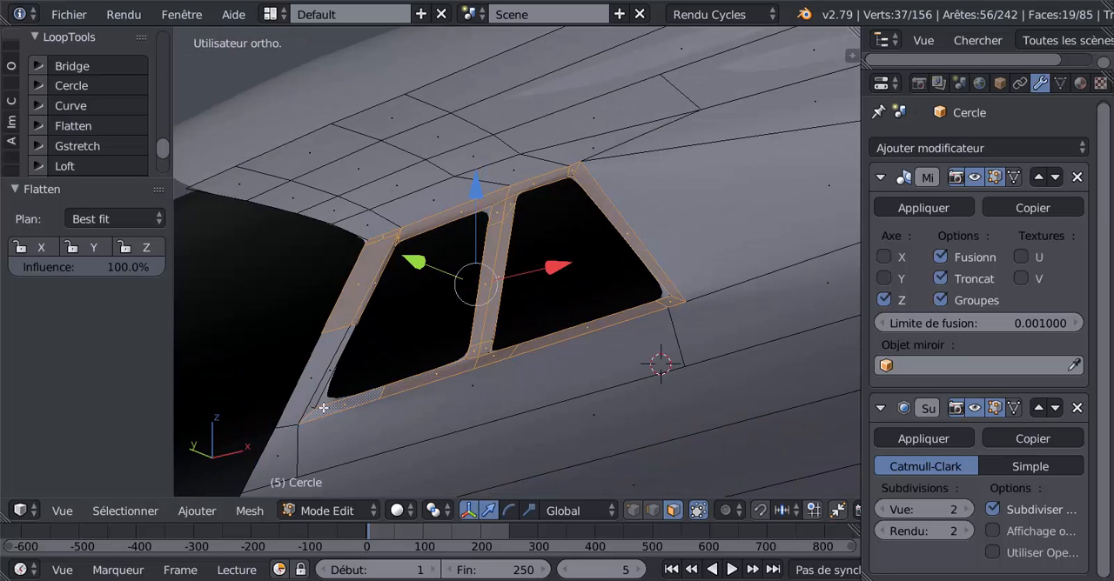
shift+right_click(320, 399)
shift+right_click(332, 379)
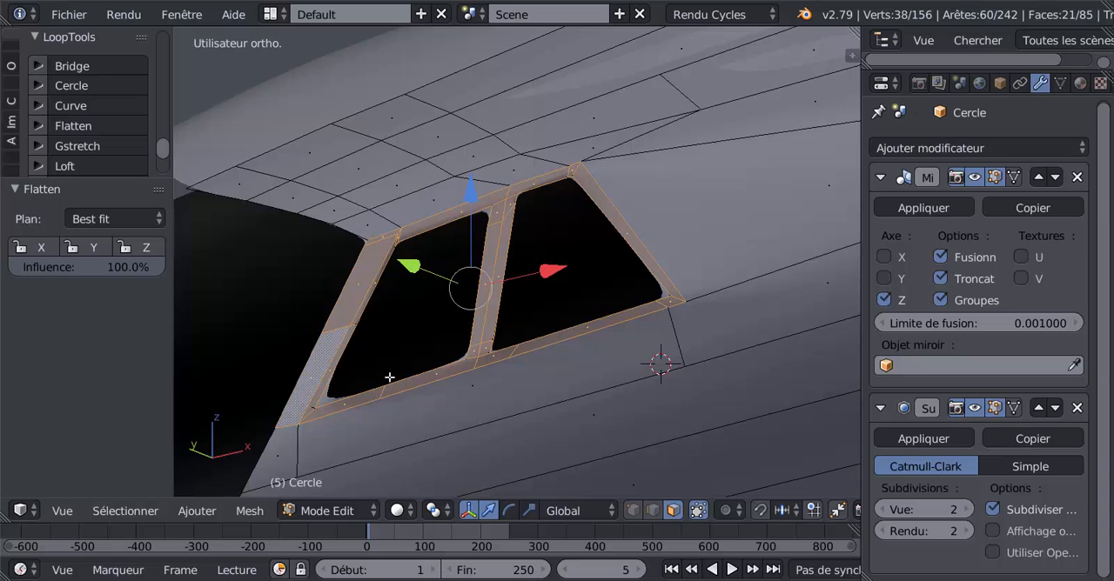
middle_drag(388, 378, 434, 356)
click(74, 126)
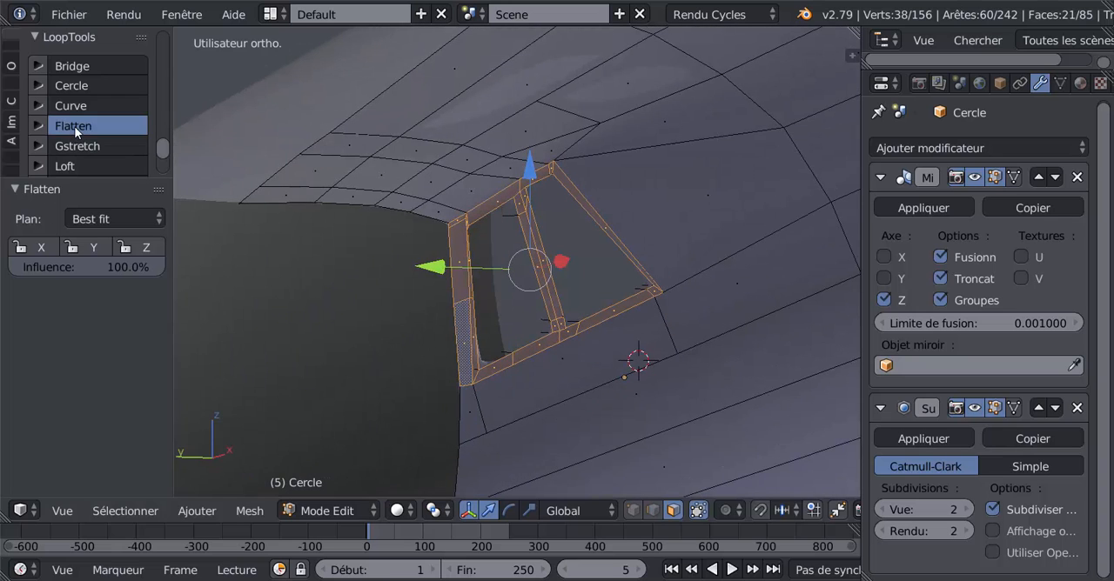
Examine the flattened window frames from several angles, in wireframe and in Object Mode, for leftover geometry.
middle_drag(615, 329, 487, 360)
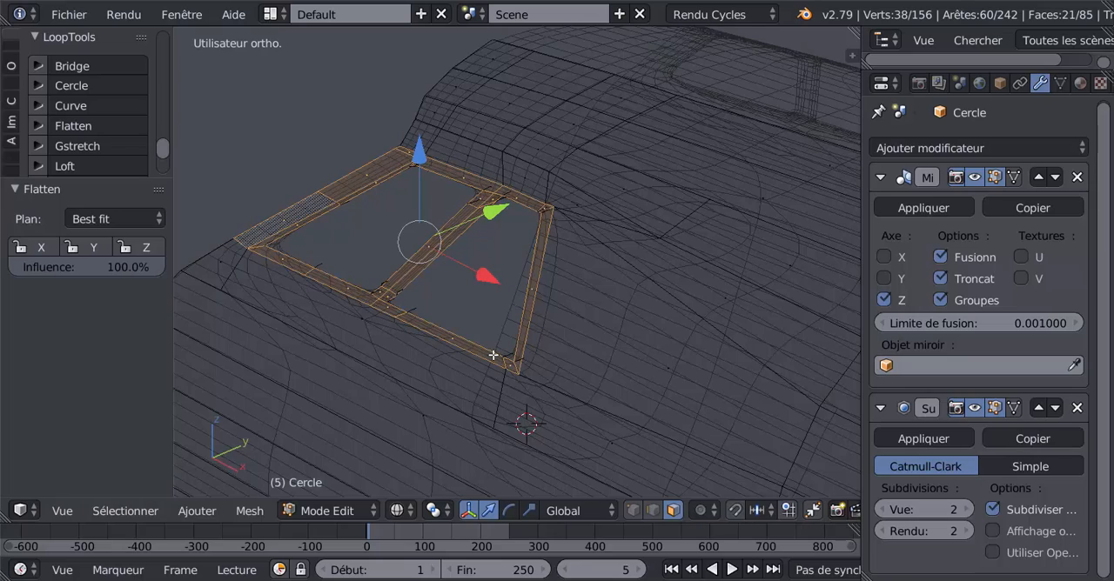
key(Tab)
key(Tab)
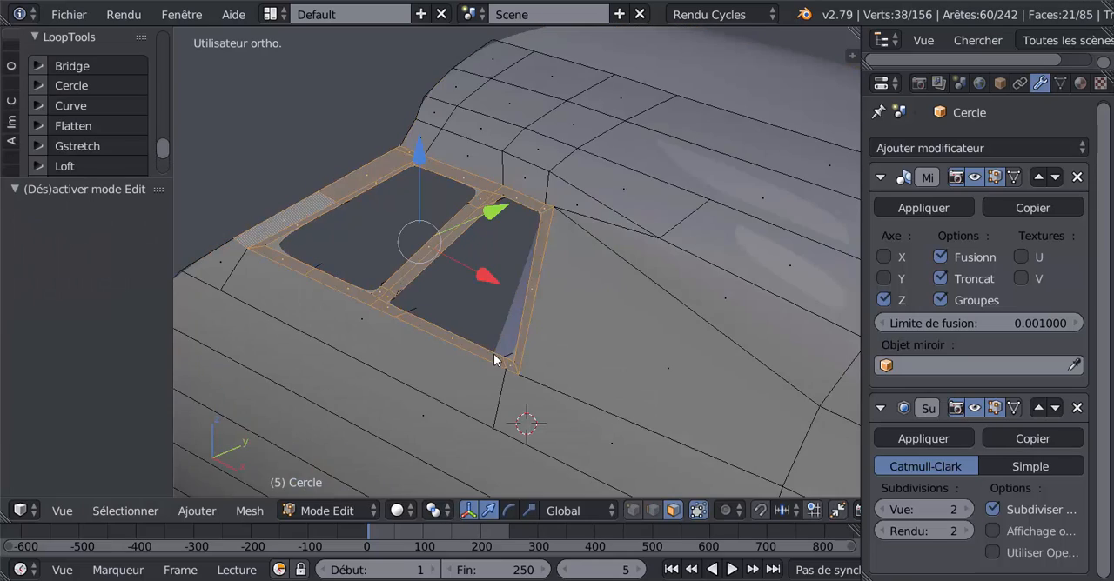
middle_drag(494, 353, 604, 305)
key(Tab)
key(Tab)
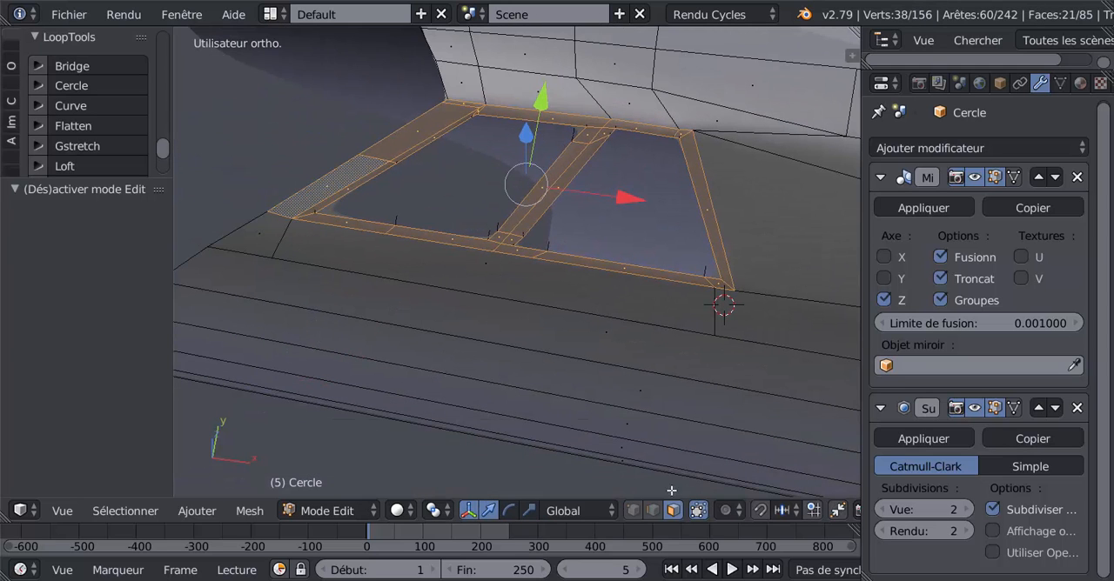
In edge selection mode, delete the stray loose edges left around the two side window openings.
click(652, 511)
middle_drag(657, 360, 544, 230)
right_click(544, 230)
shift+right_click(752, 133)
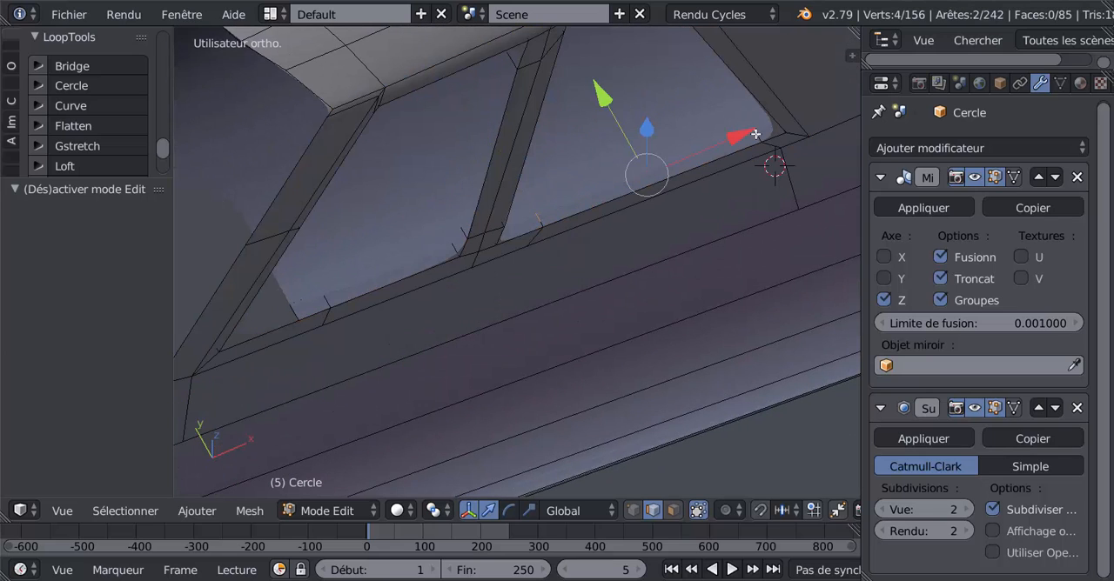
shift+right_click(752, 137)
scroll(584, 227, up, 1)
shift+right_click(547, 211)
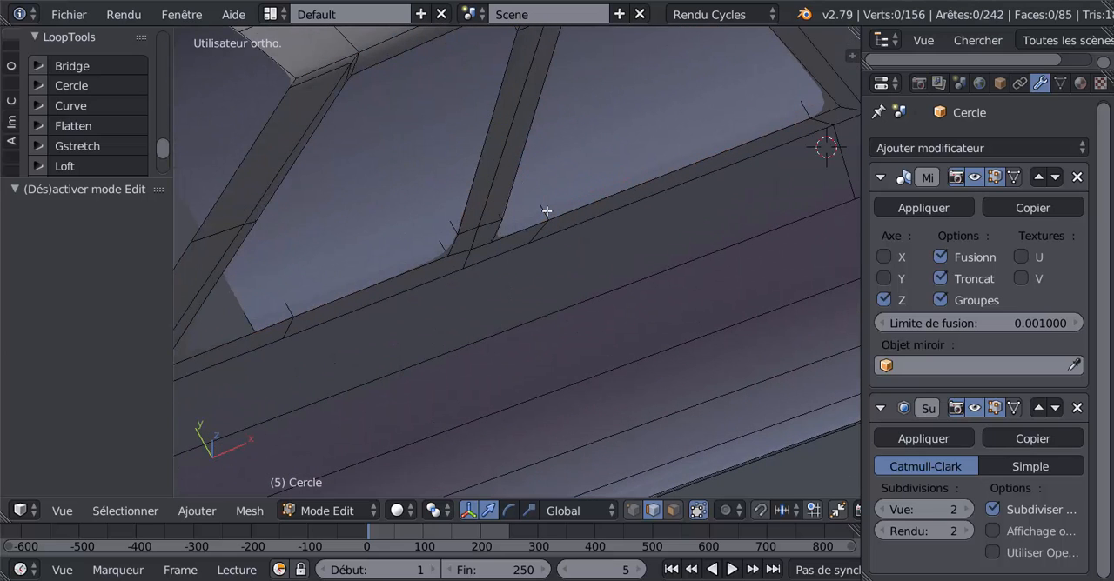
shift+right_click(546, 210)
shift+right_click(542, 211)
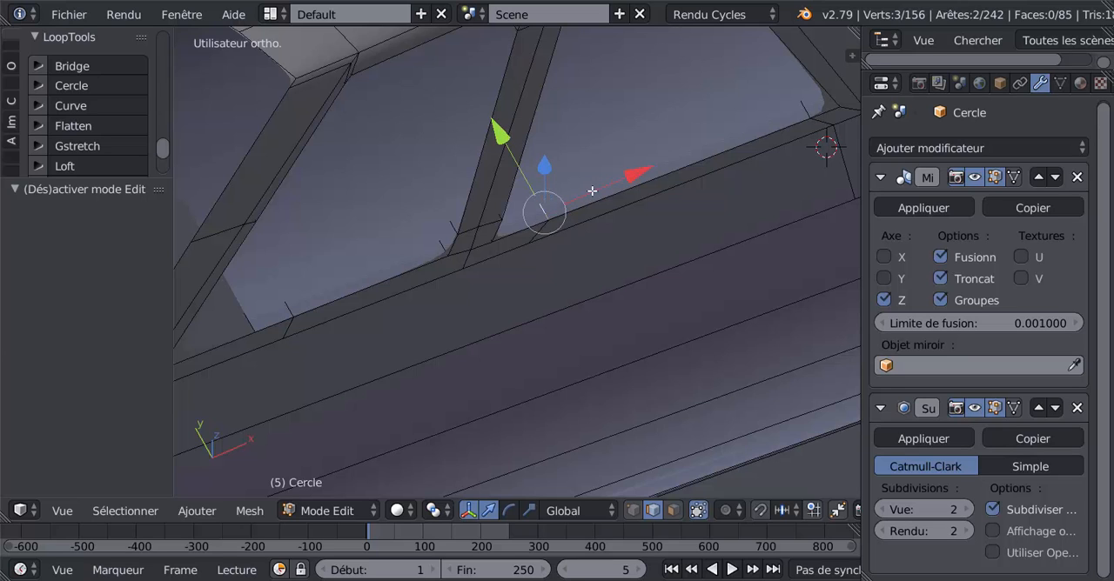
key(x)
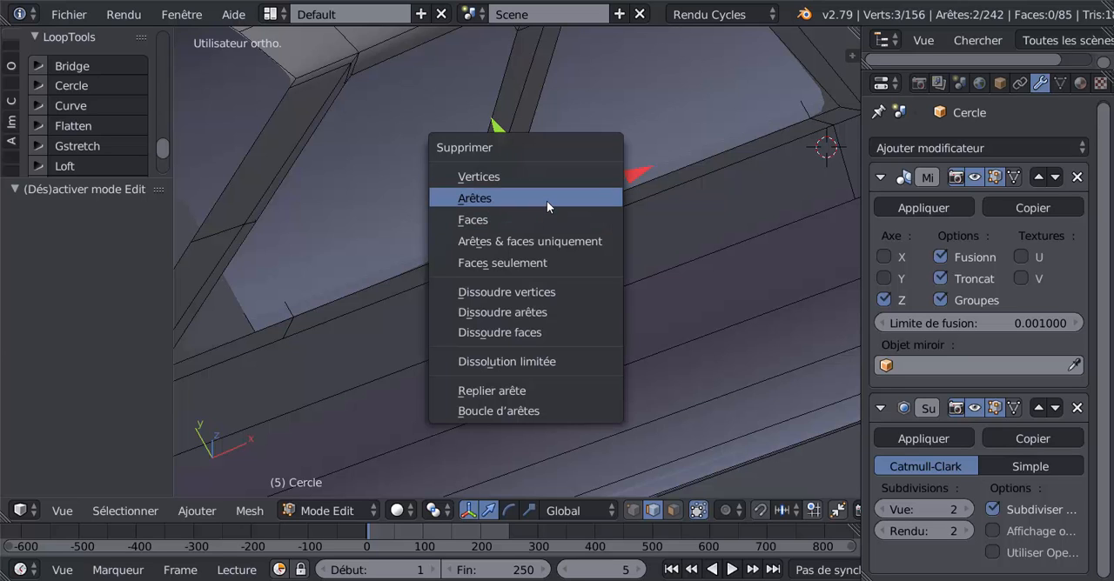
click(546, 198)
shift+middle_drag(671, 181, 560, 294)
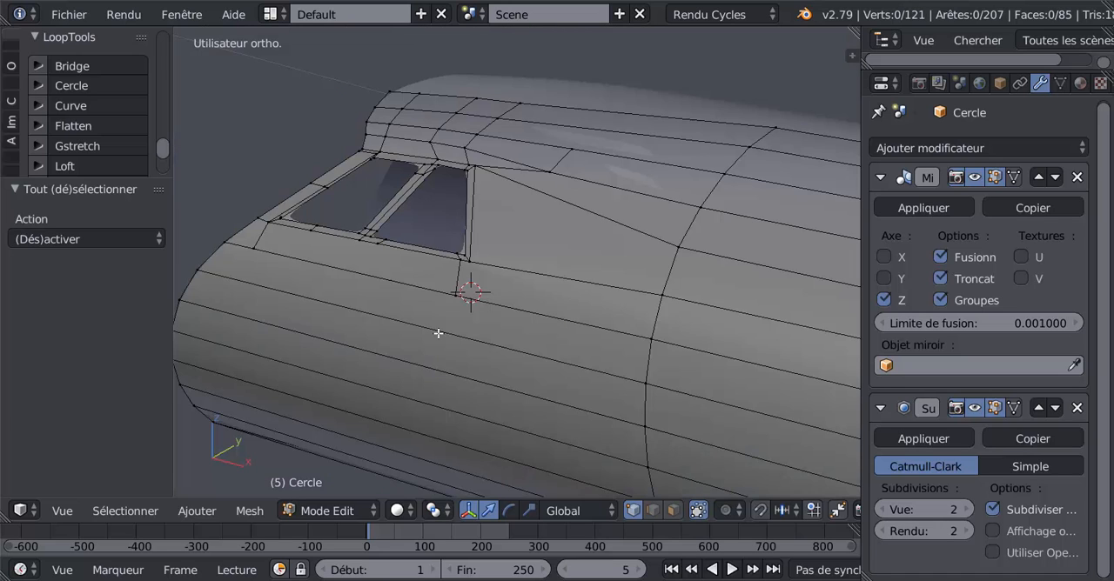
Select the inner border loops of both side windows and extrude them twice to give the frames inward thickness.
shift+middle_drag(647, 372, 856, 408)
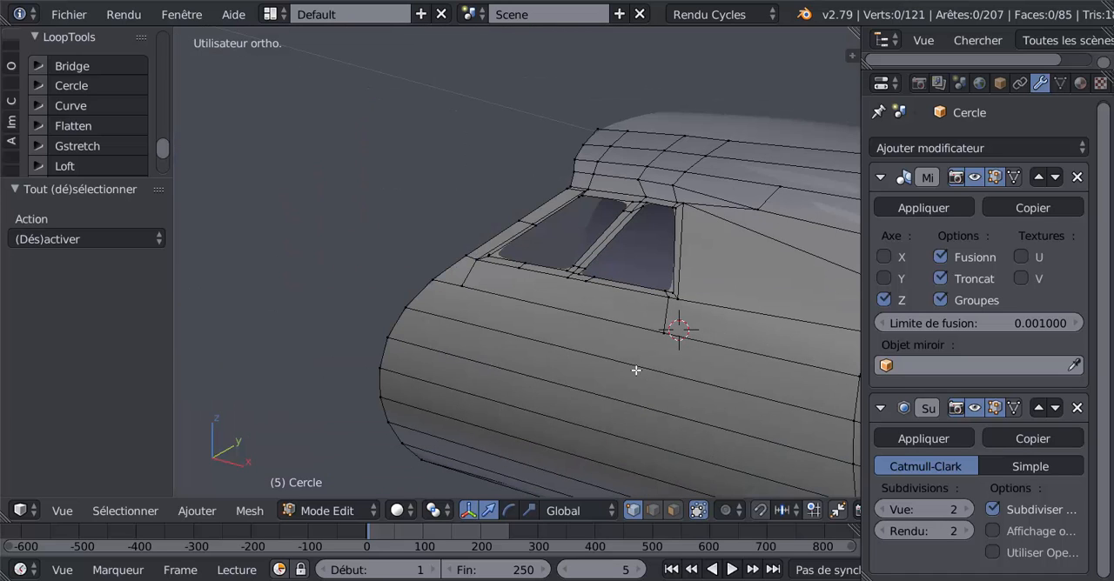
shift+middle_drag(636, 371, 488, 334)
scroll(485, 333, down, 2)
scroll(488, 329, up, 7)
shift+middle_drag(556, 337, 691, 404)
alt+click(579, 288)
alt+shift+click(449, 214)
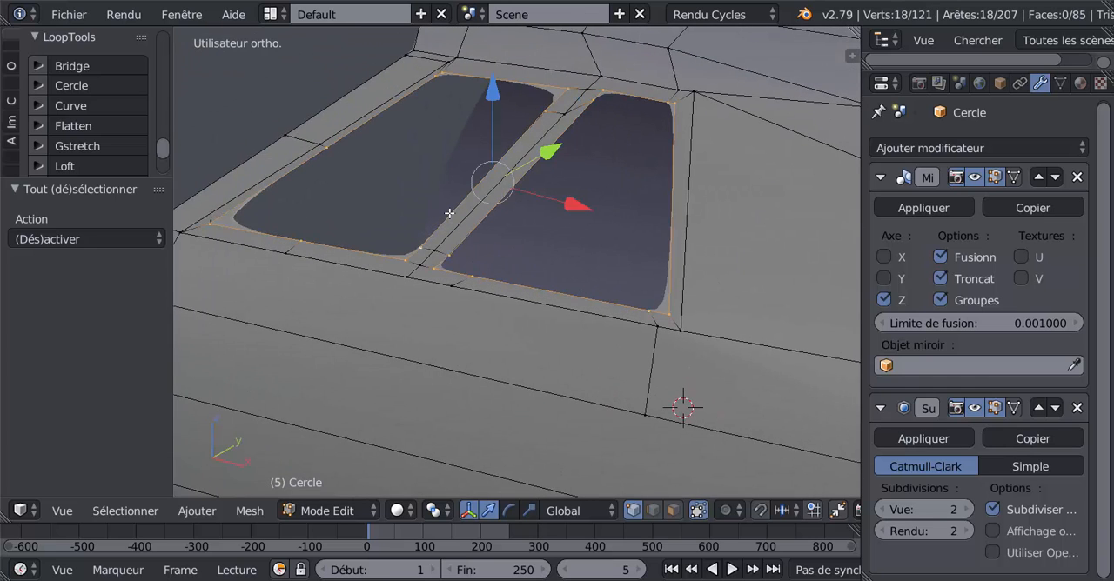
middle_drag(552, 297, 510, 317)
key(e)
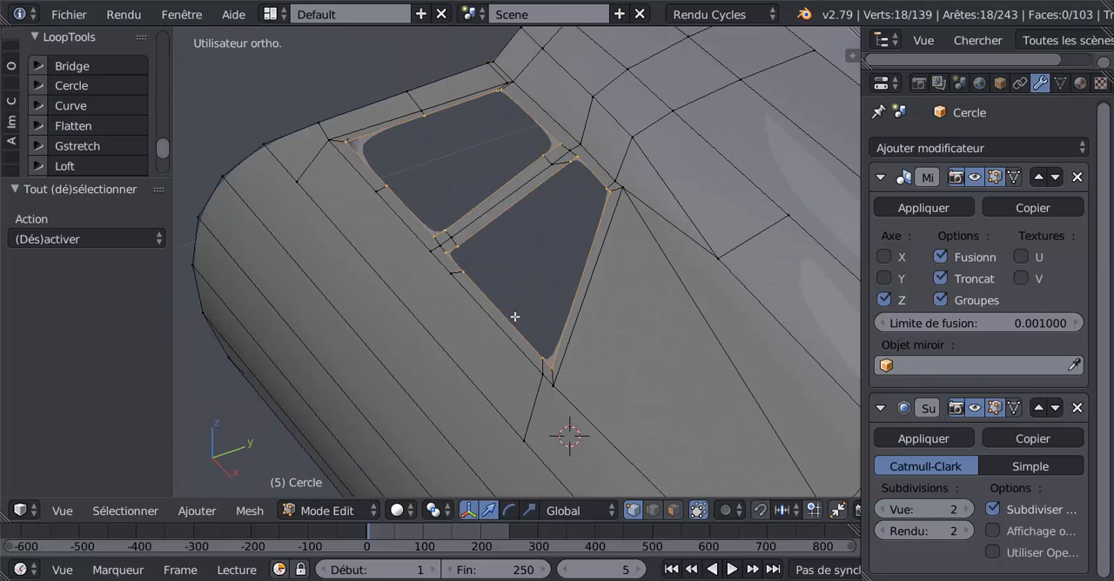
right_click(514, 317)
drag(591, 177, 587, 144)
scroll(512, 280, up, 3)
key(e)
right_click(539, 247)
Compare the smoothed nose in left orthographic view with the front photo concorde-2.jpg in XnView, and return to Blender to inspect the side windows.
key(Tab)
scroll(513, 288, down, 3)
middle_drag(497, 335, 680, 315)
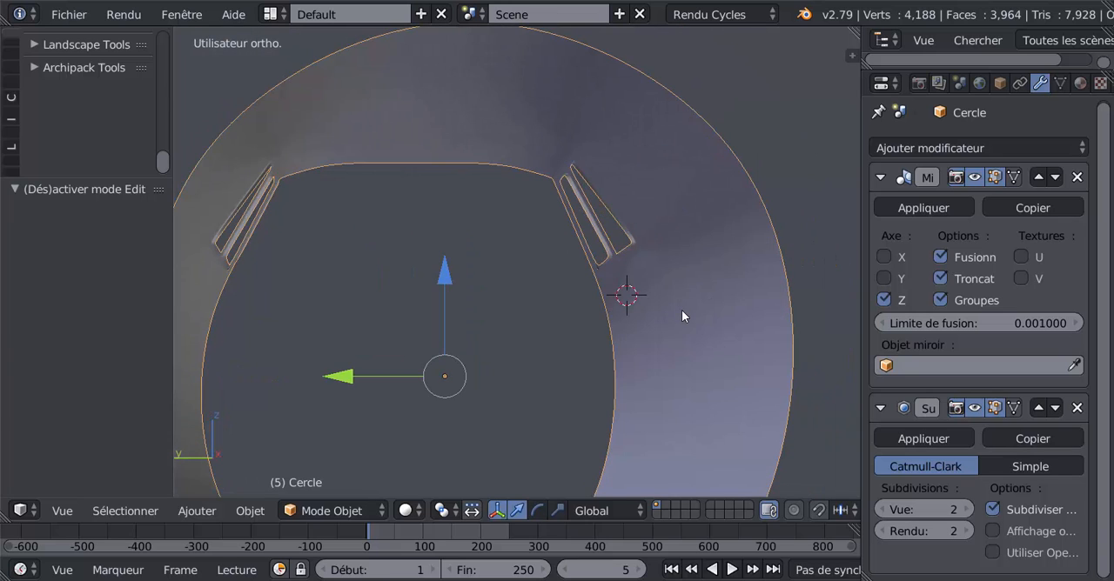
key(ctrl+KP_3)
scroll(682, 310, down, 3)
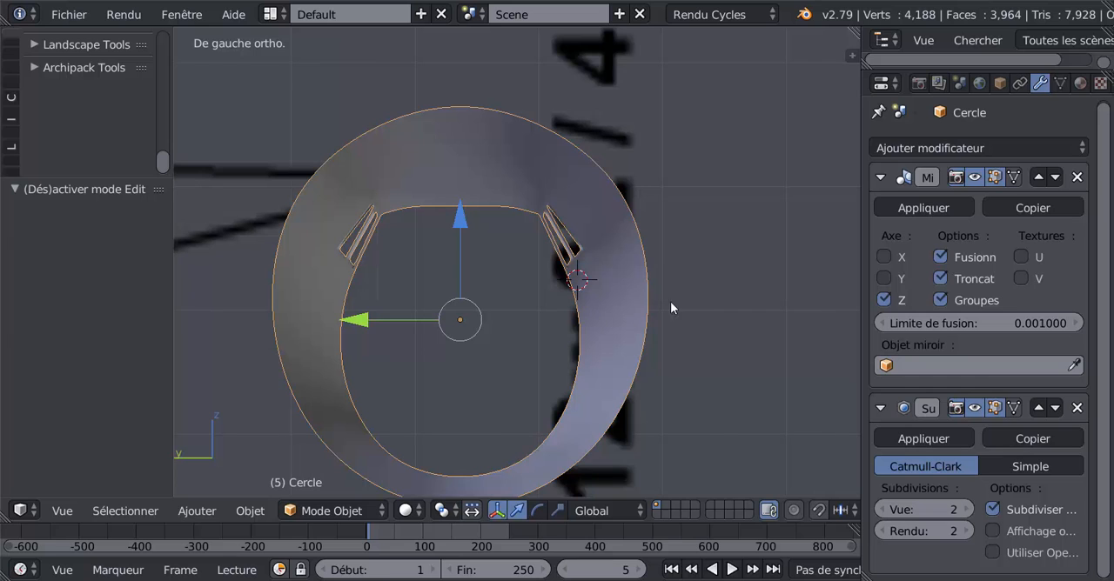
mouse_move(493, 580)
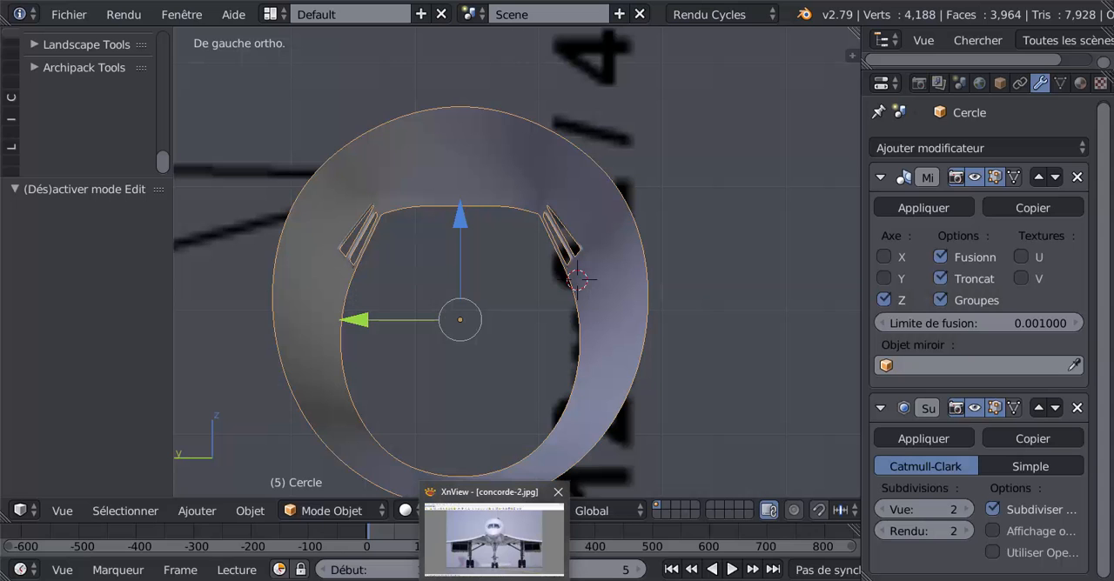
click(494, 540)
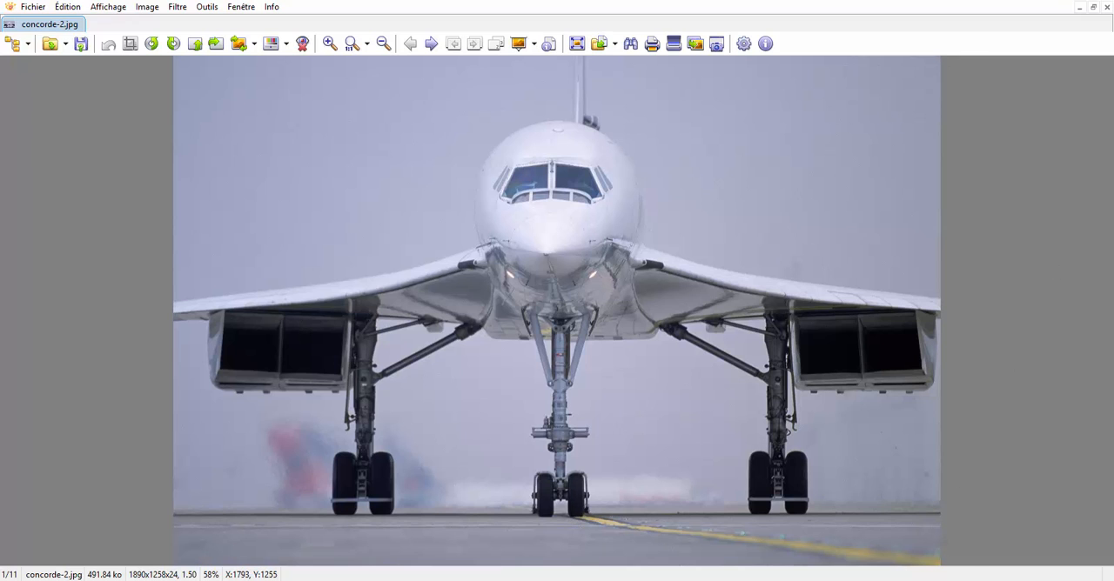
click(840, 528)
middle_drag(626, 373, 488, 374)
scroll(489, 374, down, 3)
shift+middle_drag(541, 353, 490, 369)
scroll(490, 369, up, 2)
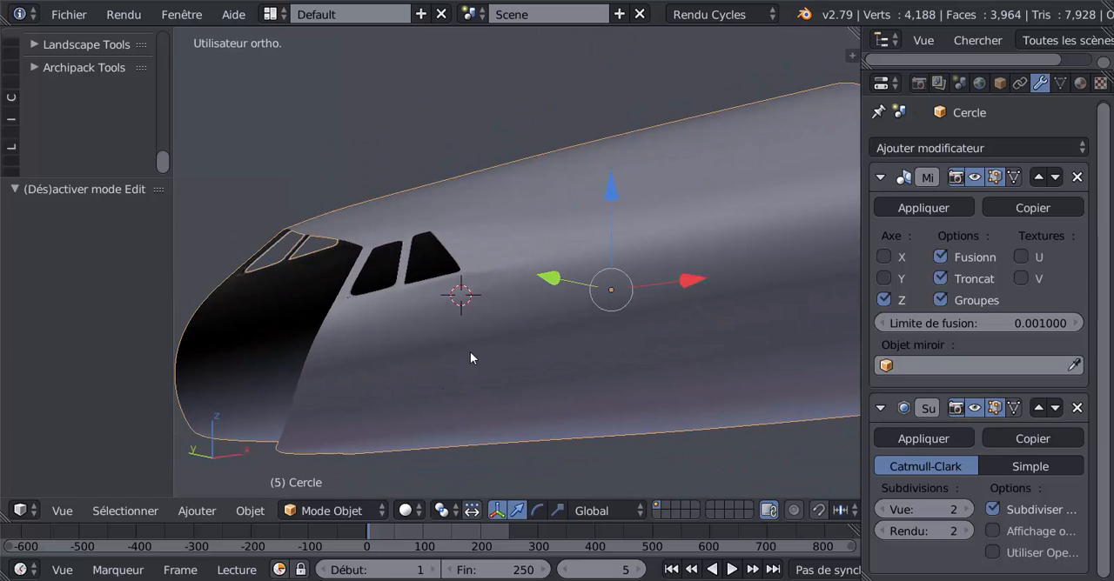
In Edit Mode, slide the vertex just below the front pillar's upper corner down along its edge by a factor of about 0.181.
middle_drag(405, 354, 549, 318)
scroll(475, 366, up, 2)
scroll(540, 226, up, 3)
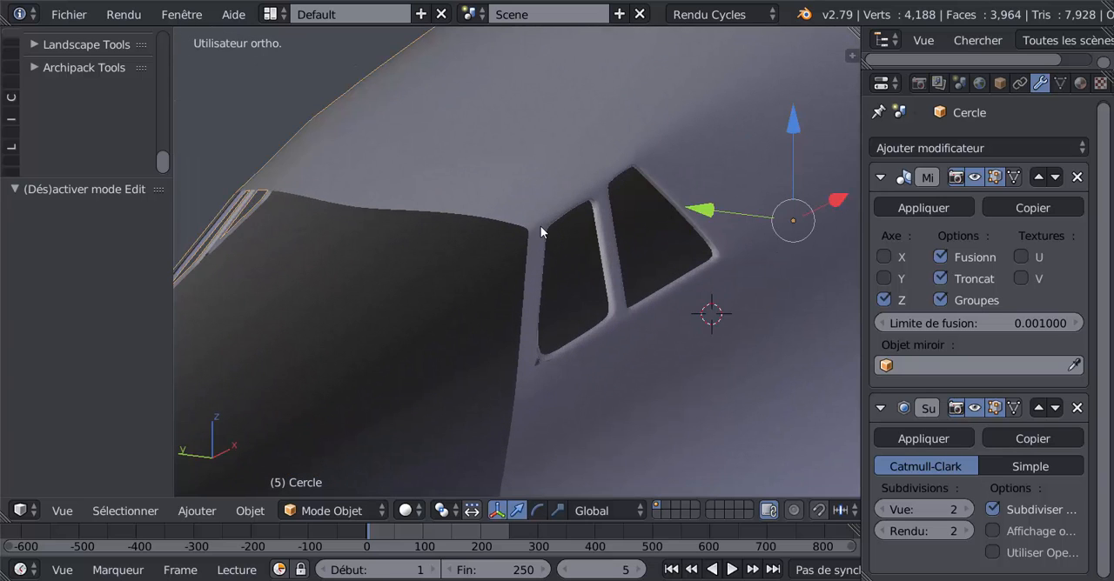
key(Tab)
scroll(543, 275, up, 3)
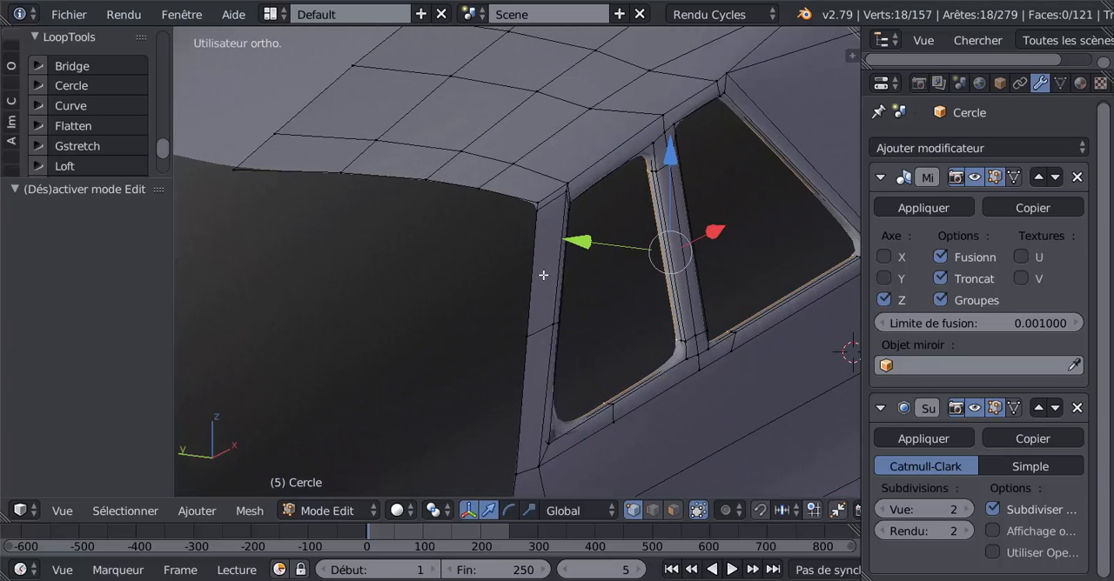
right_click(540, 211)
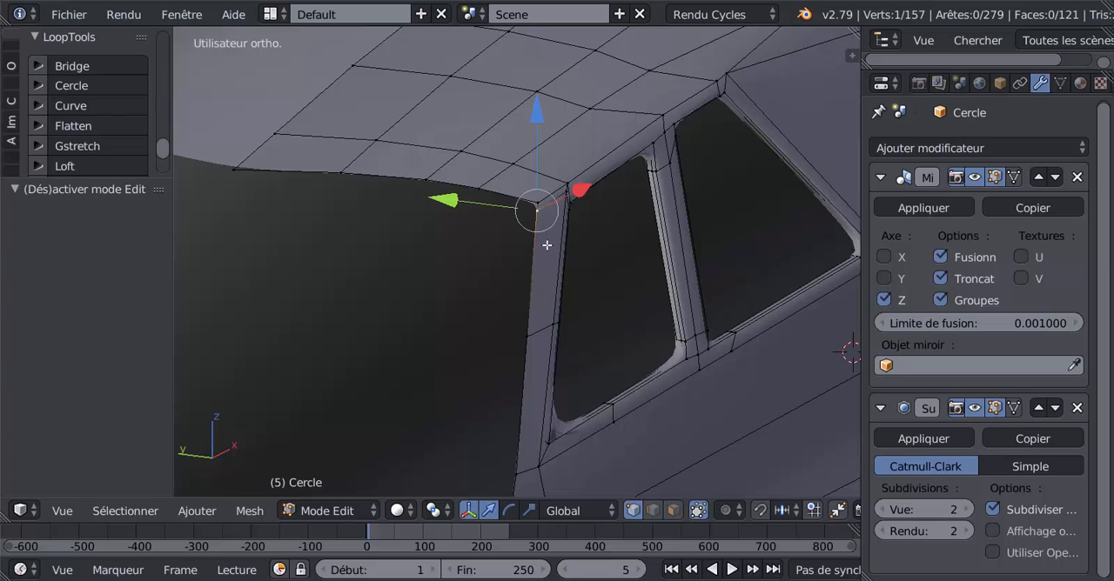
key(g)
key(g)
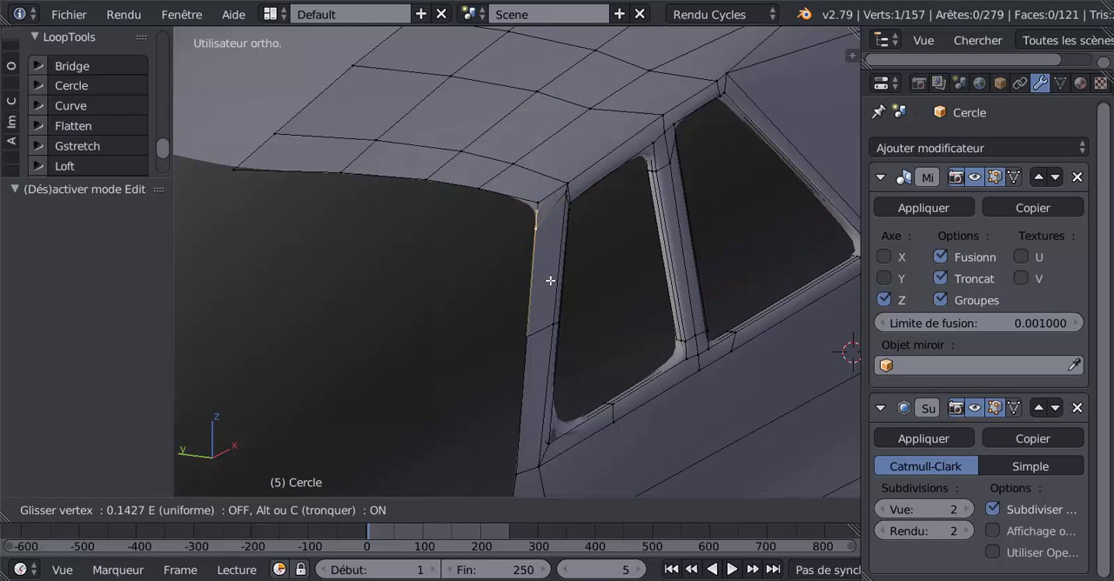
click(548, 266)
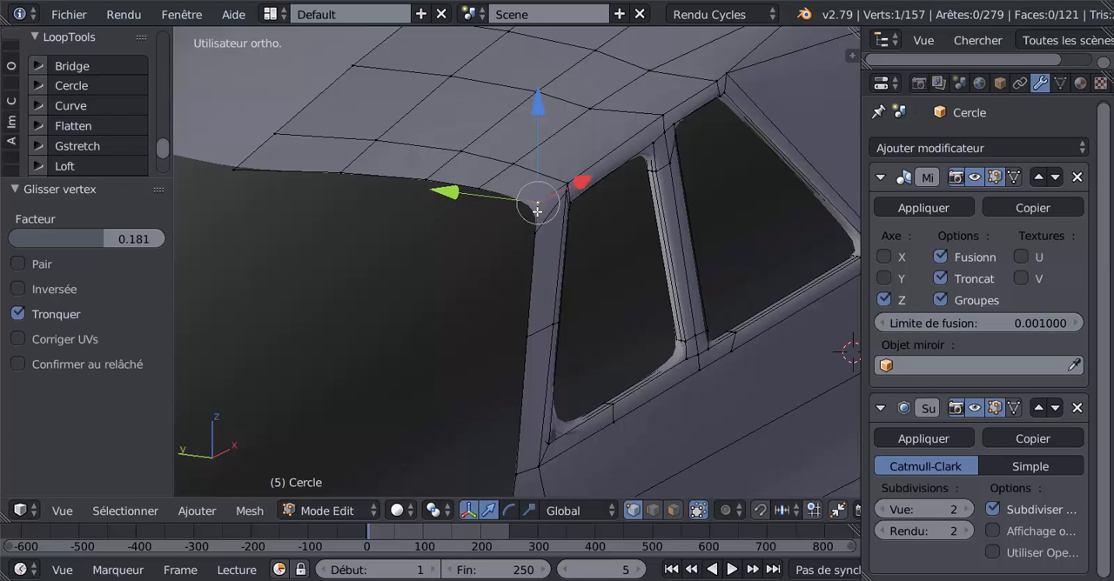
Slide the front pillar's upper corner vertex and the vertex below it slightly further down, and check the rounded corner in Object Mode.
key(g)
key(g)
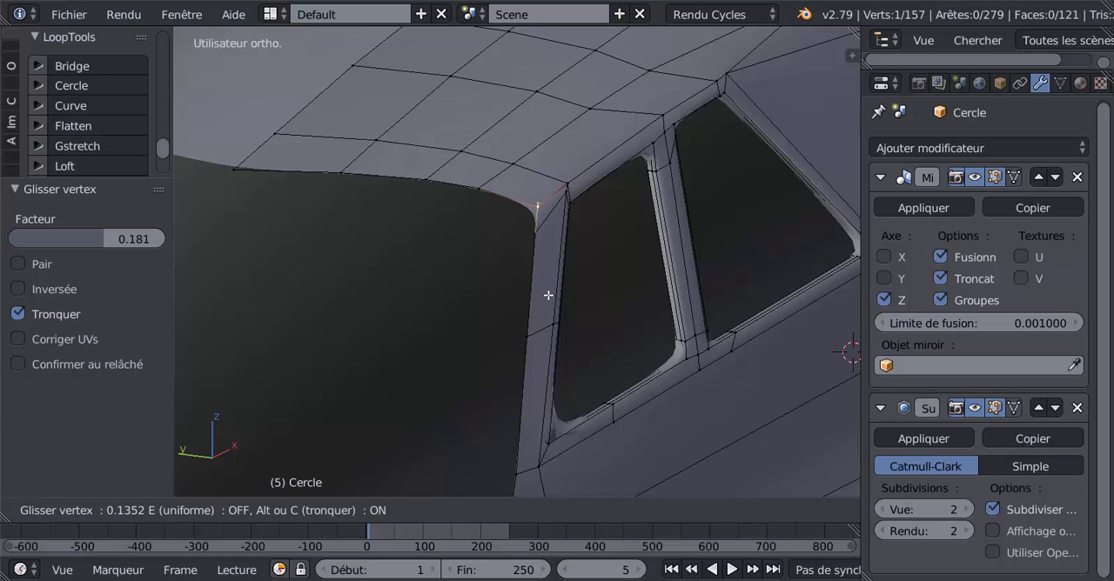
click(548, 296)
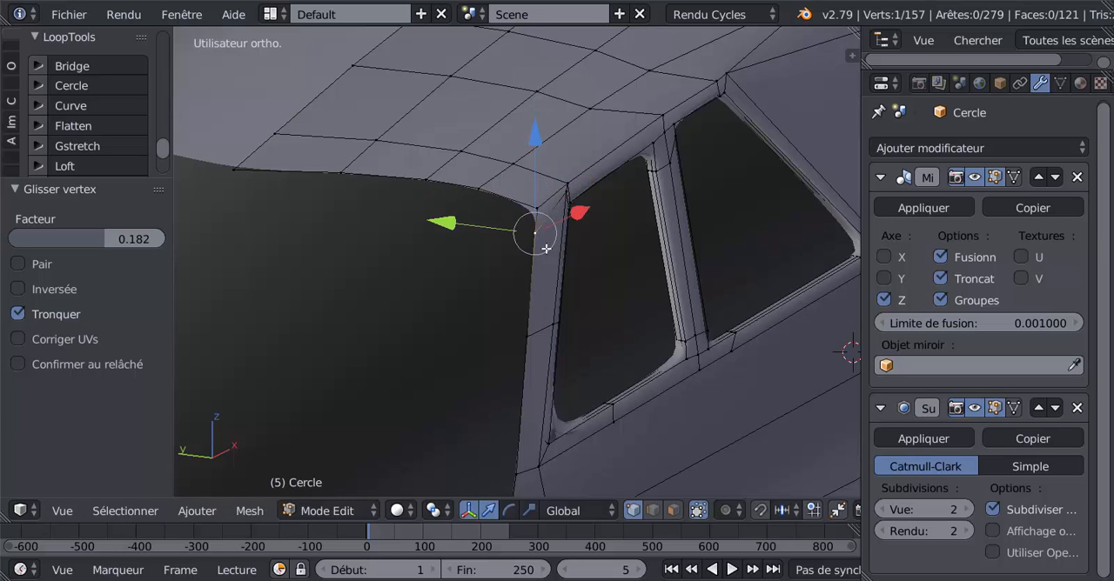
key(g)
key(g)
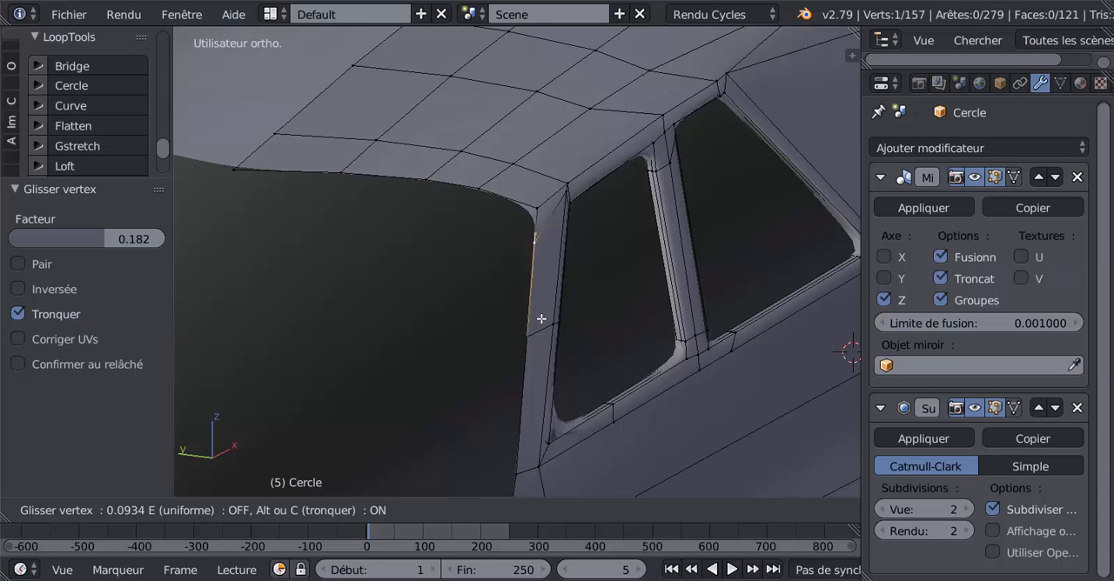
click(542, 319)
key(Tab)
scroll(540, 319, down, 4)
middle_drag(508, 329, 557, 342)
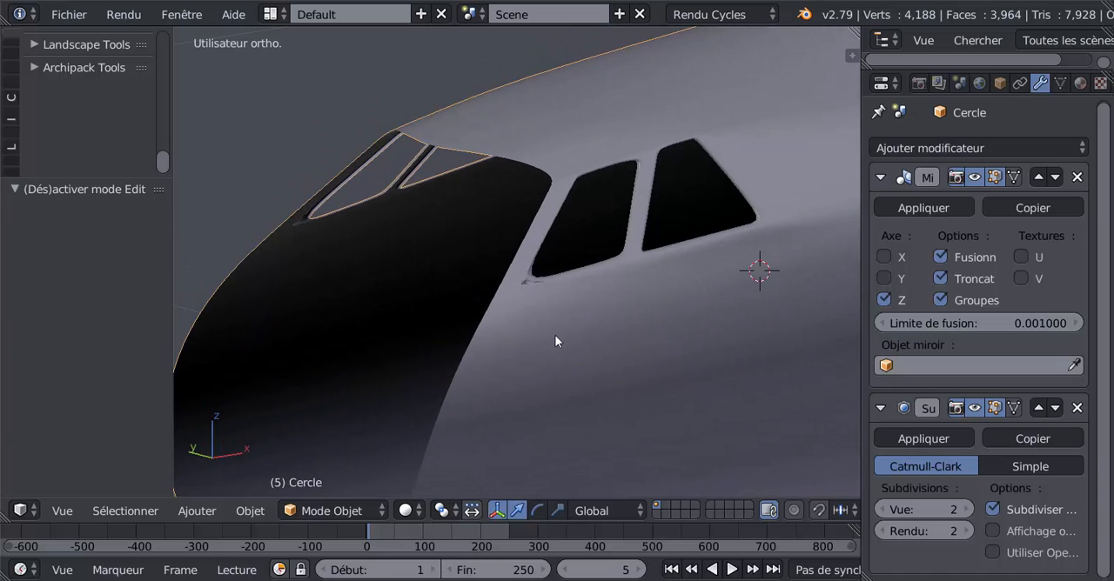
In Edit Mode wireframe, delete the stray inner vertex at the front side window's lower front corner and return to smoothed Object Mode.
key(Tab)
scroll(549, 344, up, 8)
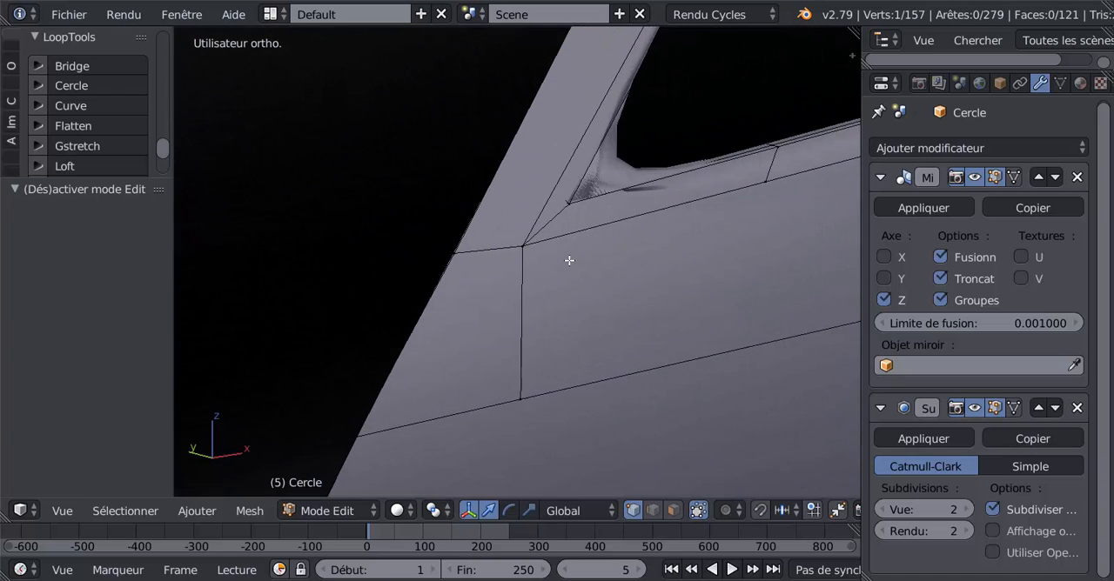
middle_drag(571, 254, 534, 266)
shift+middle_drag(440, 309, 684, 239)
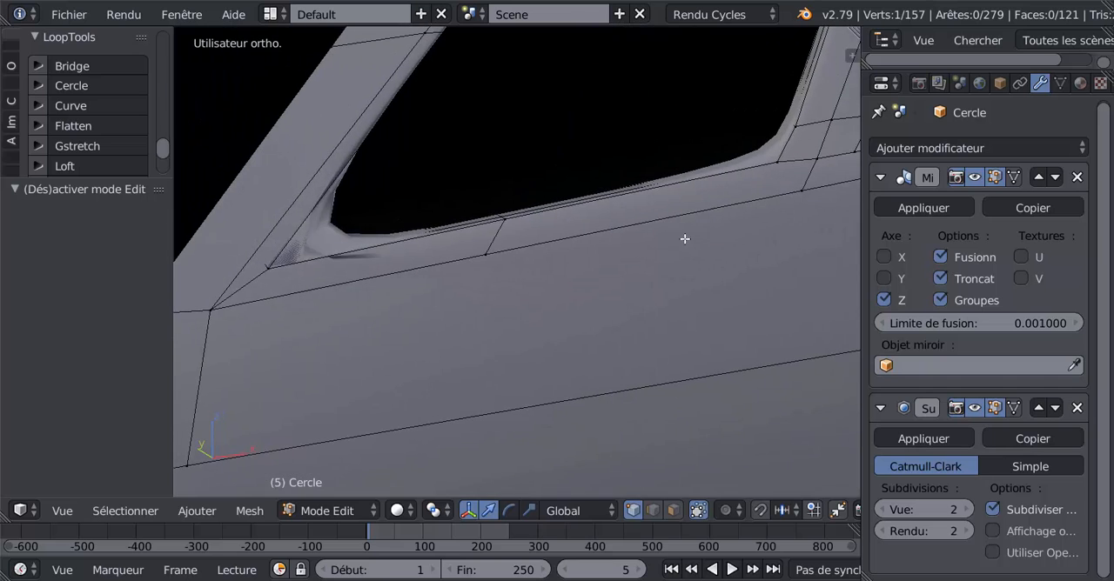
scroll(581, 260, down, 3)
middle_drag(581, 260, 594, 296)
scroll(677, 284, down, 4)
scroll(668, 270, up, 4)
shift+middle_drag(731, 271, 513, 296)
scroll(555, 259, up, 3)
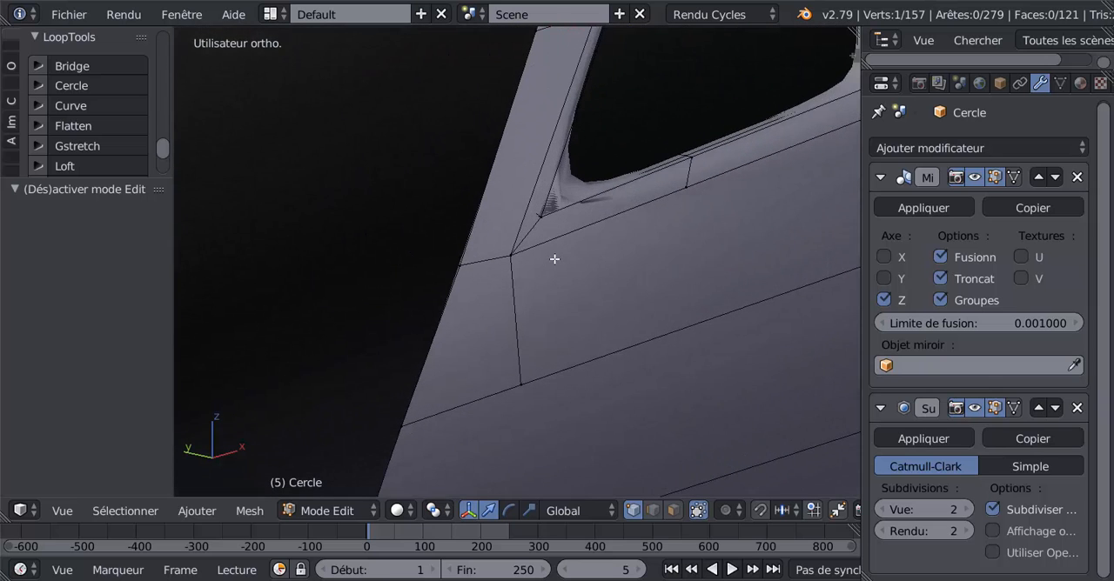
key(z)
mouse_move(554, 256)
middle_down()
mouse_move(572, 247)
mouse_move(572, 326)
mouse_move(583, 285)
middle_up()
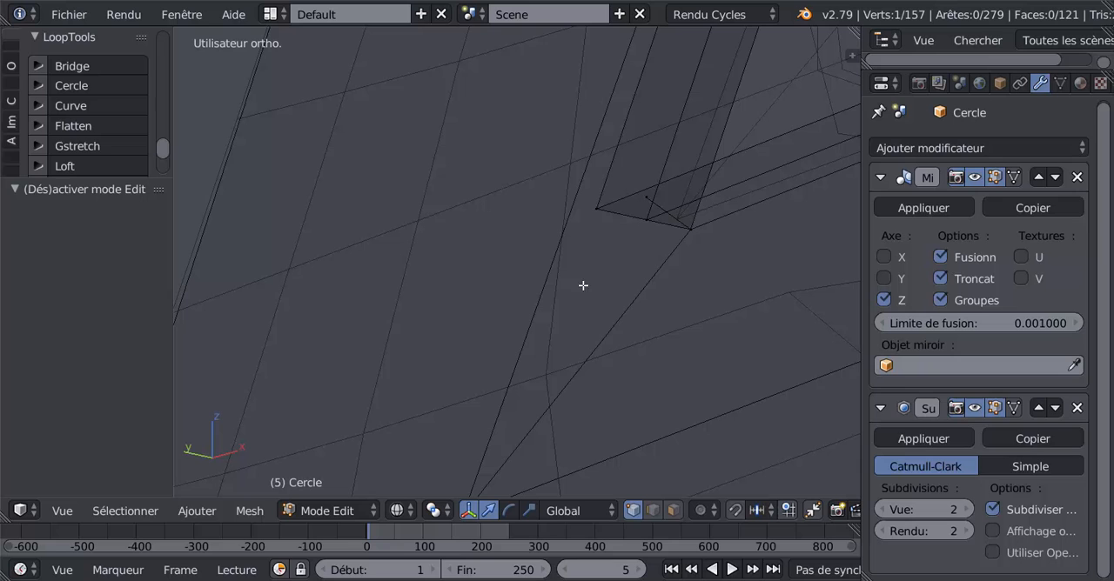
right_click(647, 193)
key(x)
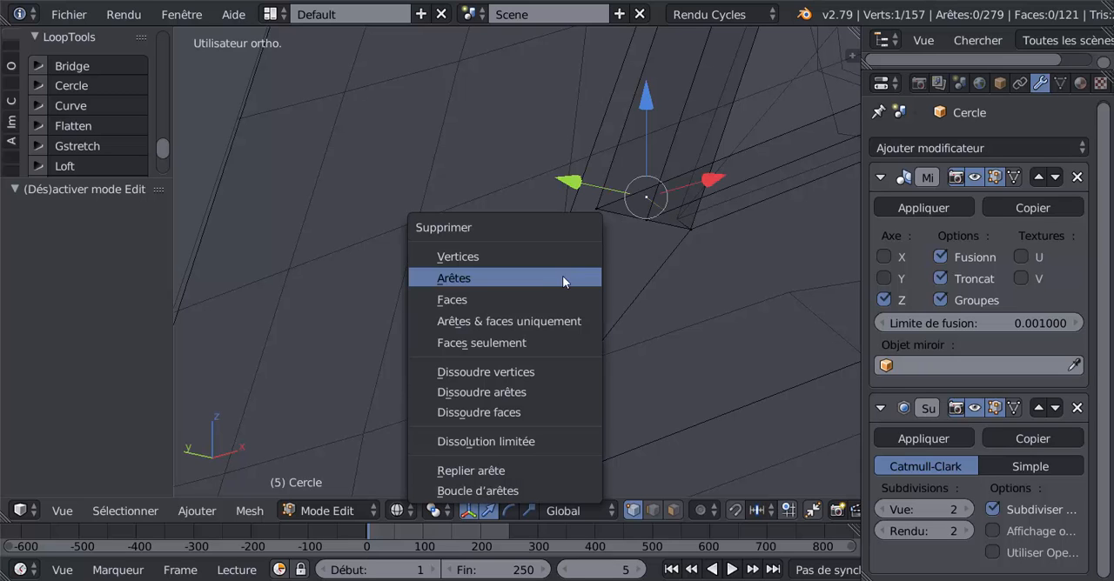
click(511, 258)
scroll(523, 266, up, 3)
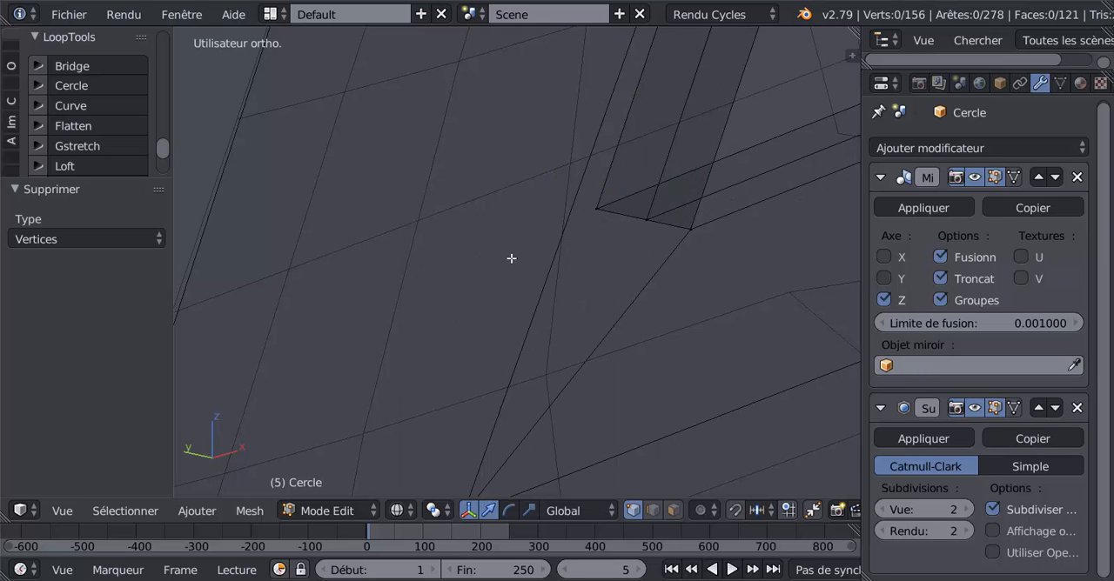
key(z)
key(Tab)
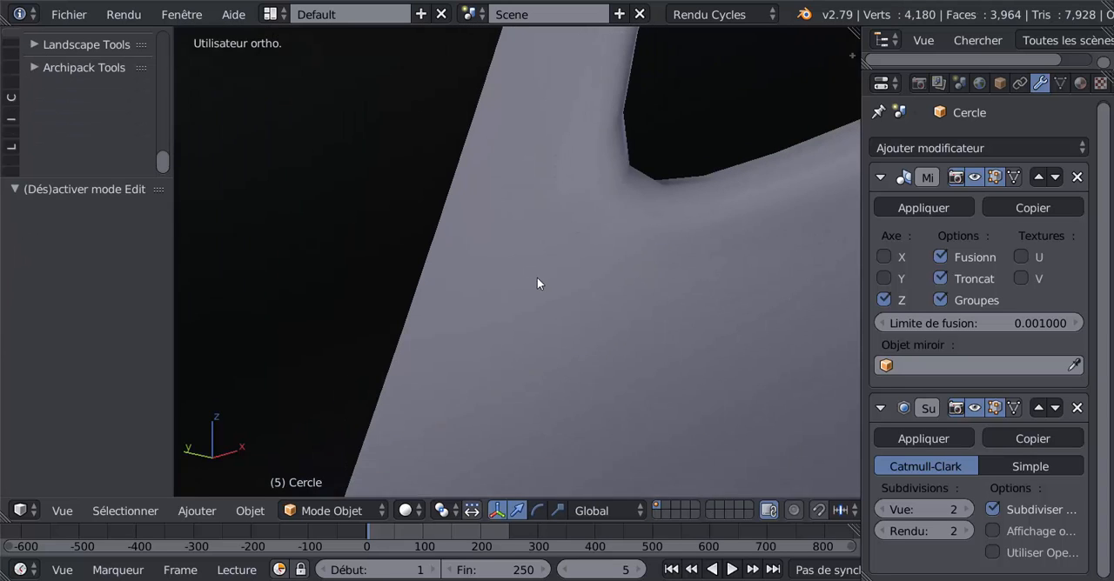
Set the subdivision modifier's viewport level to 3 and inspect both side windows in Object Mode.
click(968, 509)
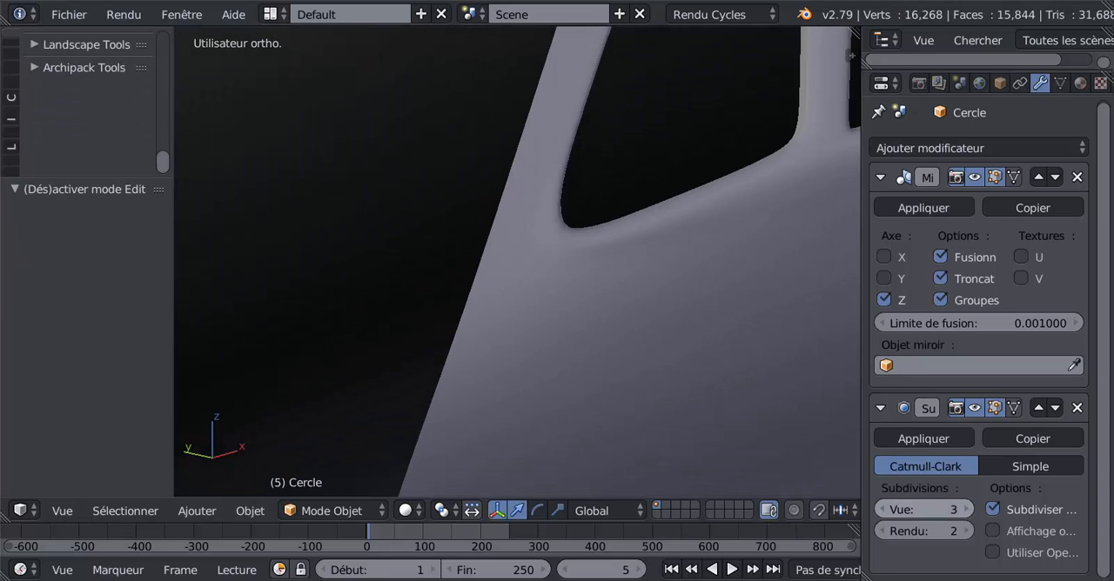
scroll(648, 351, down, 2)
scroll(610, 344, down, 4)
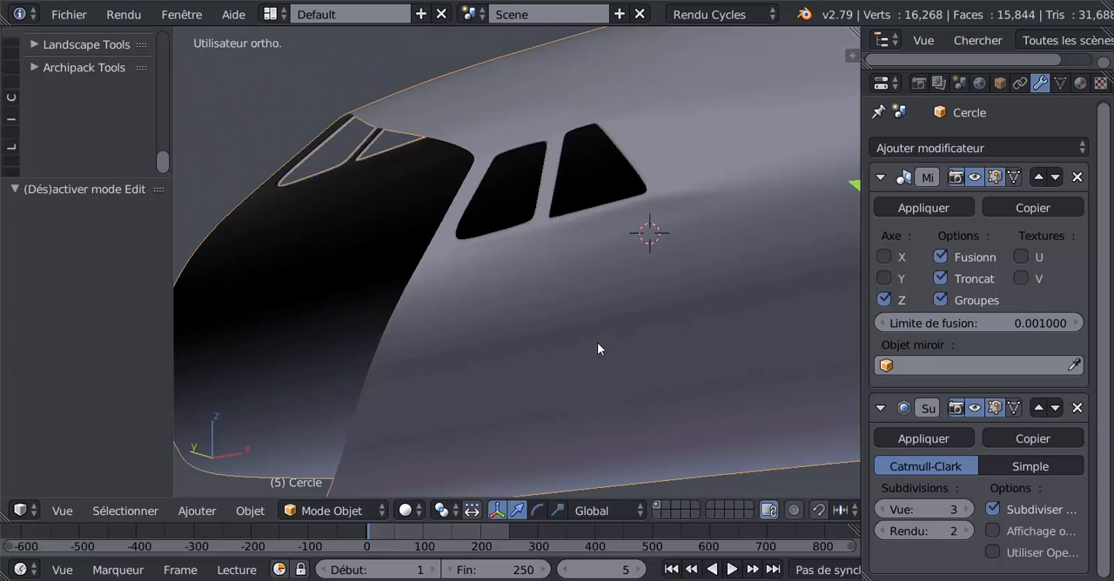
middle_drag(499, 366, 477, 385)
scroll(491, 390, up, 4)
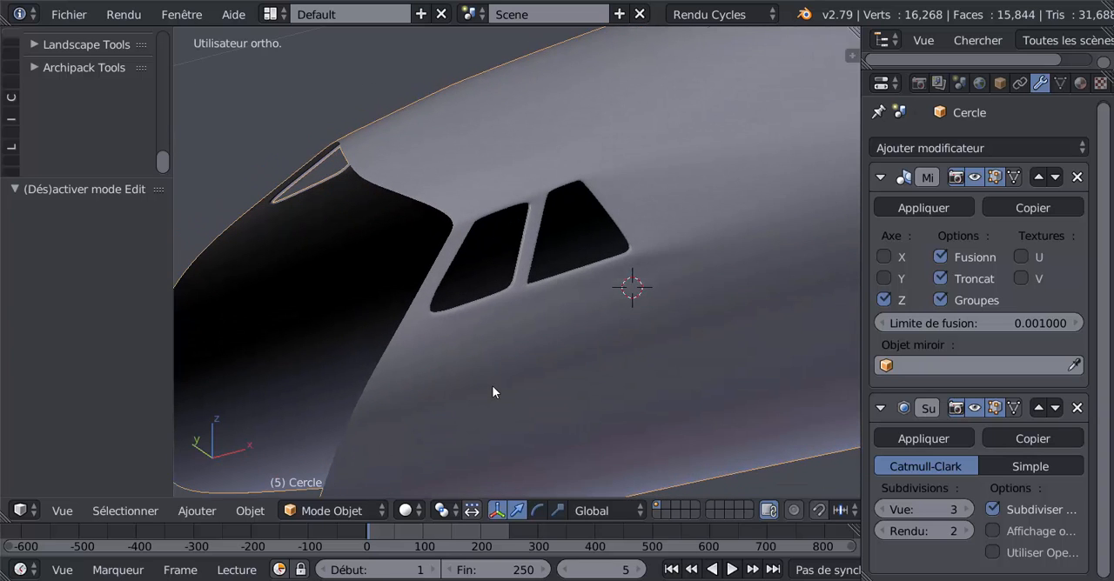
key(Tab)
Space the five vertices along the roof's front edge above the windshield opening evenly with LoopTools Space.
key(Tab)
scroll(482, 316, down, 5)
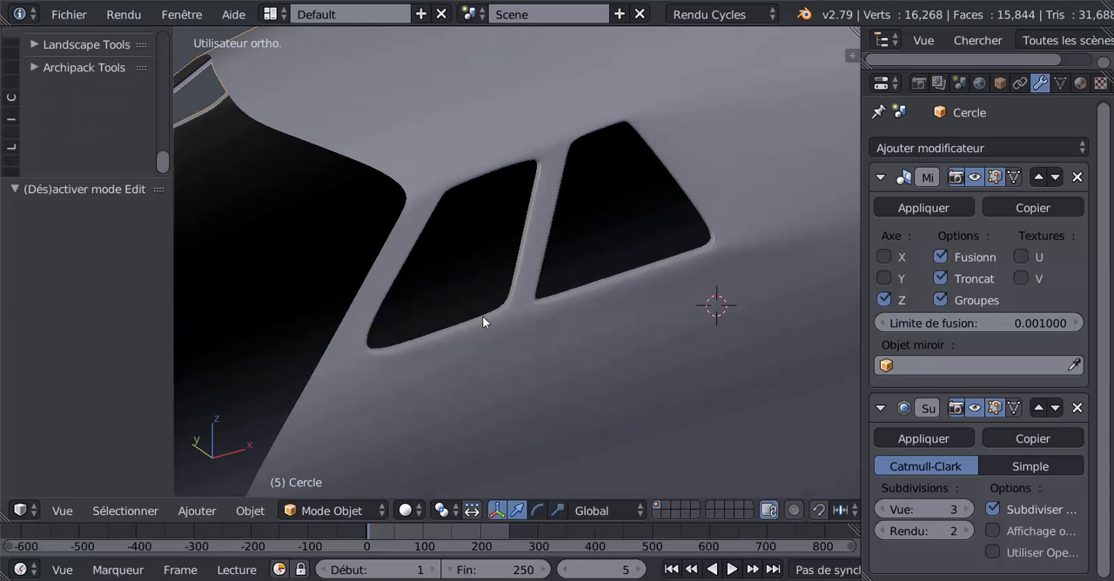
middle_drag(497, 355, 533, 381)
middle_drag(640, 374, 562, 308)
scroll(614, 352, down, 3)
key(Tab)
scroll(578, 364, up, 2)
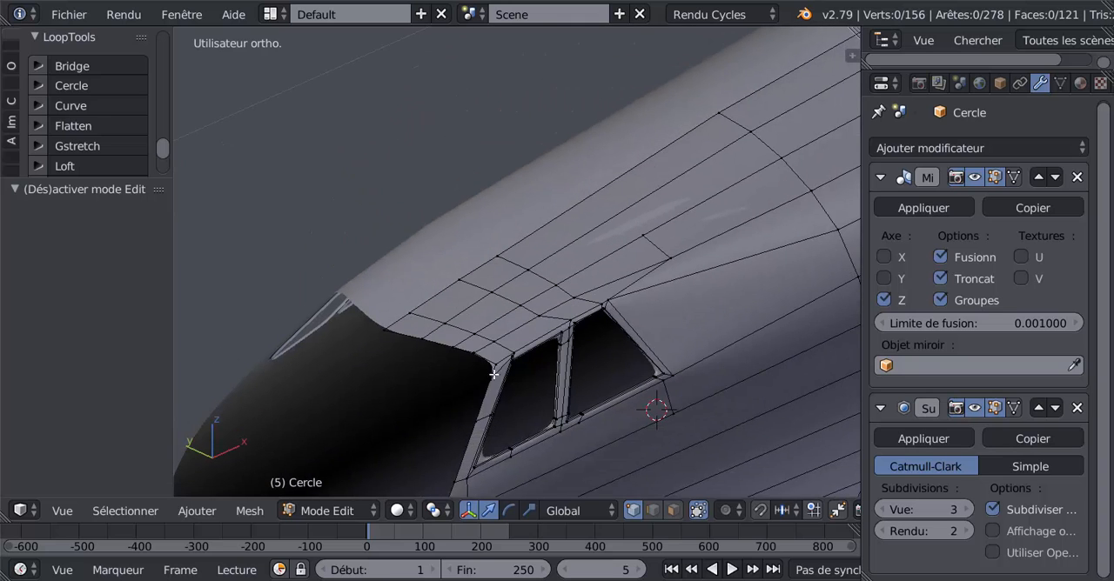
scroll(495, 374, up, 2)
right_click(485, 396)
shift+right_click(460, 390)
shift+right_click(423, 381)
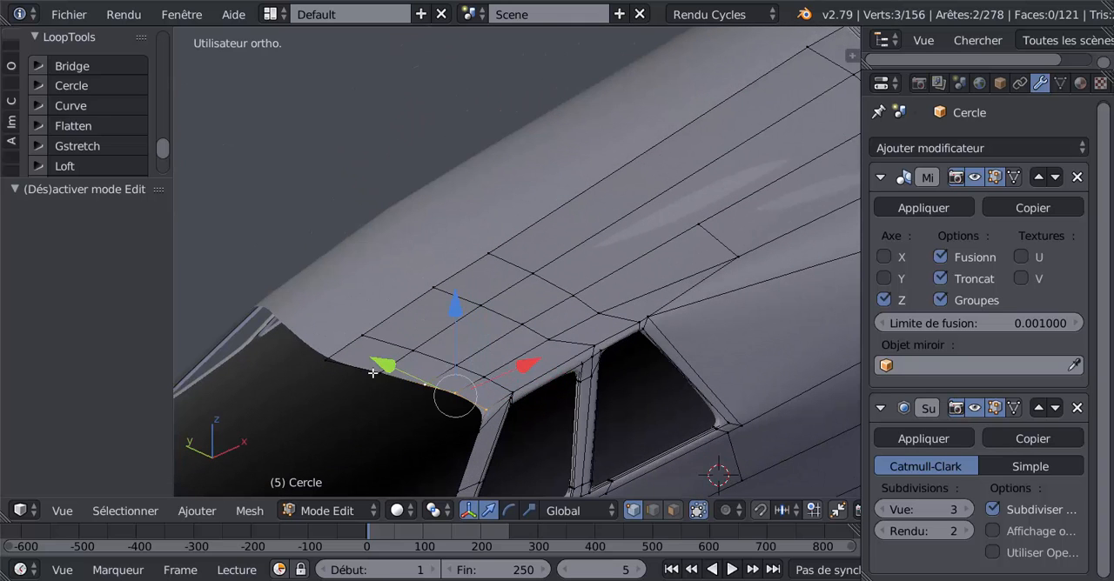
shift+right_click(377, 373)
shift+right_click(332, 360)
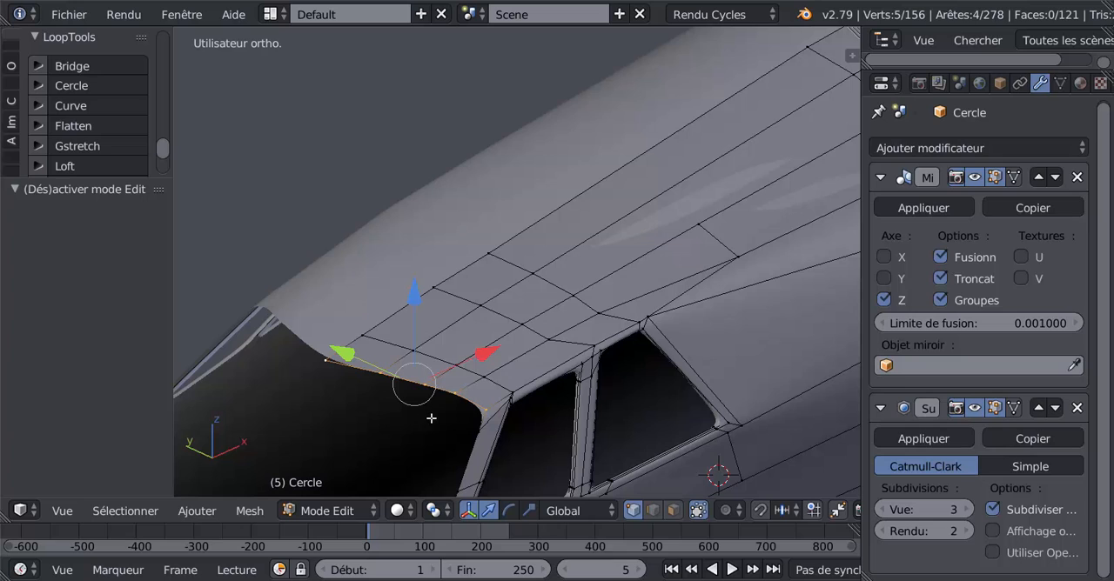
drag(115, 176, 115, 354)
click(95, 276)
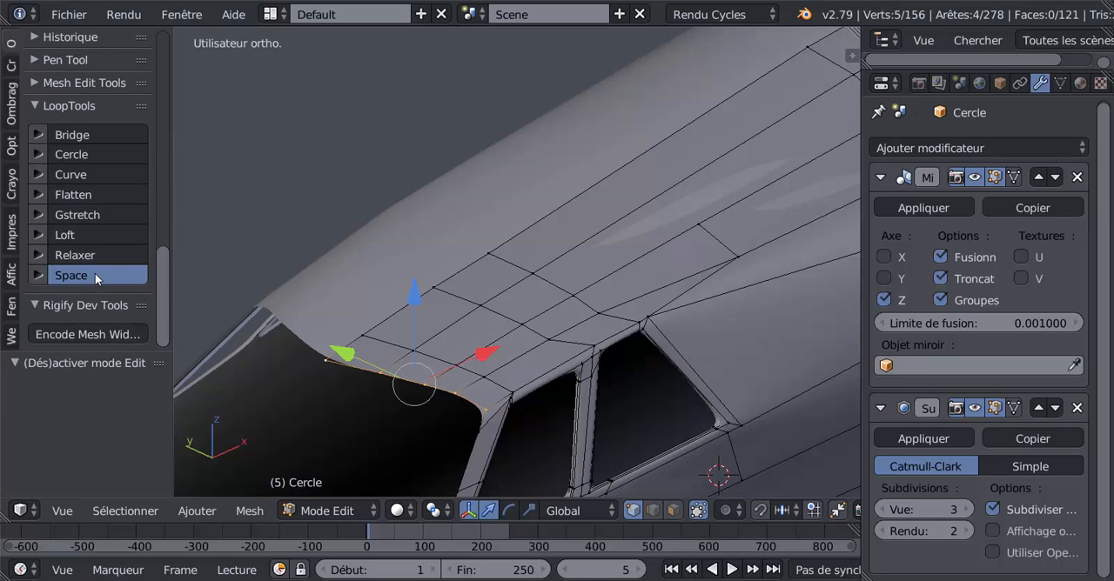
Evenly space the five roof vertices in the row starting at the front side window's upper front corner with LoopTools Space.
right_click(512, 378)
shift+right_click(479, 370)
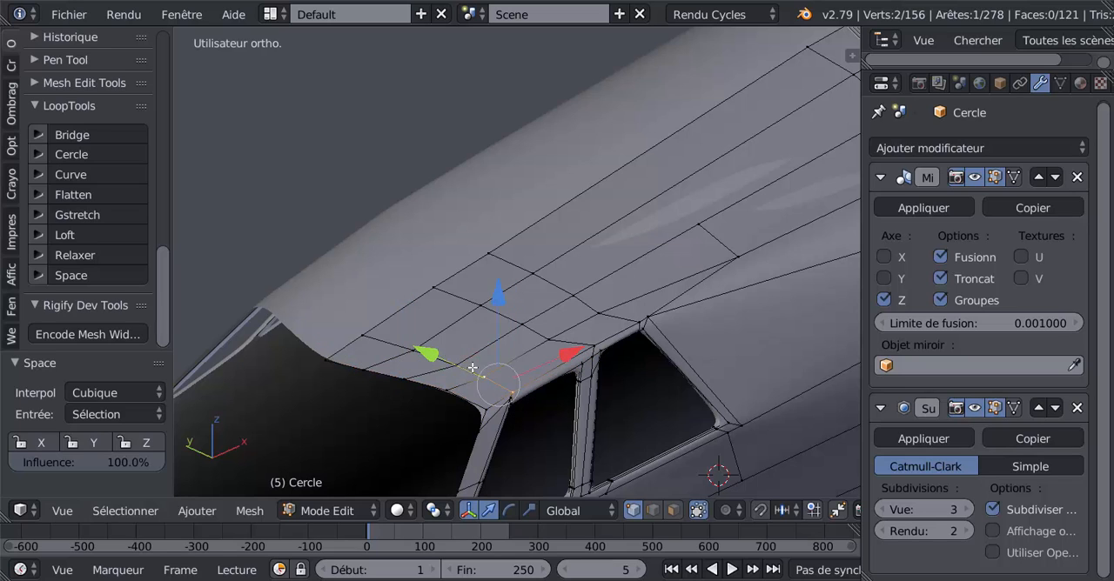
shift+right_click(455, 360)
shift+right_click(417, 345)
shift+right_click(365, 323)
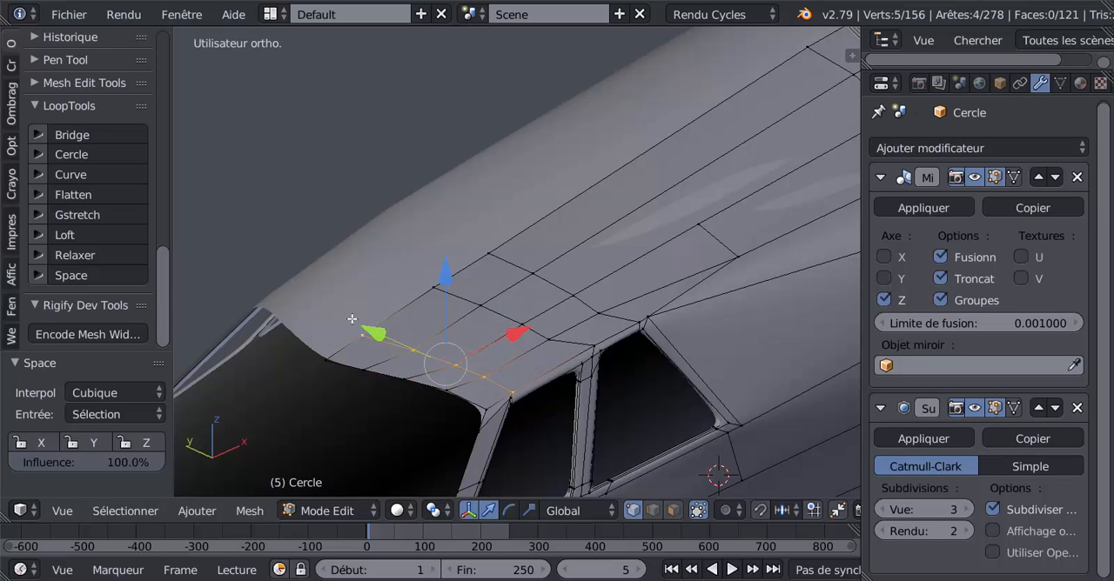
click(108, 272)
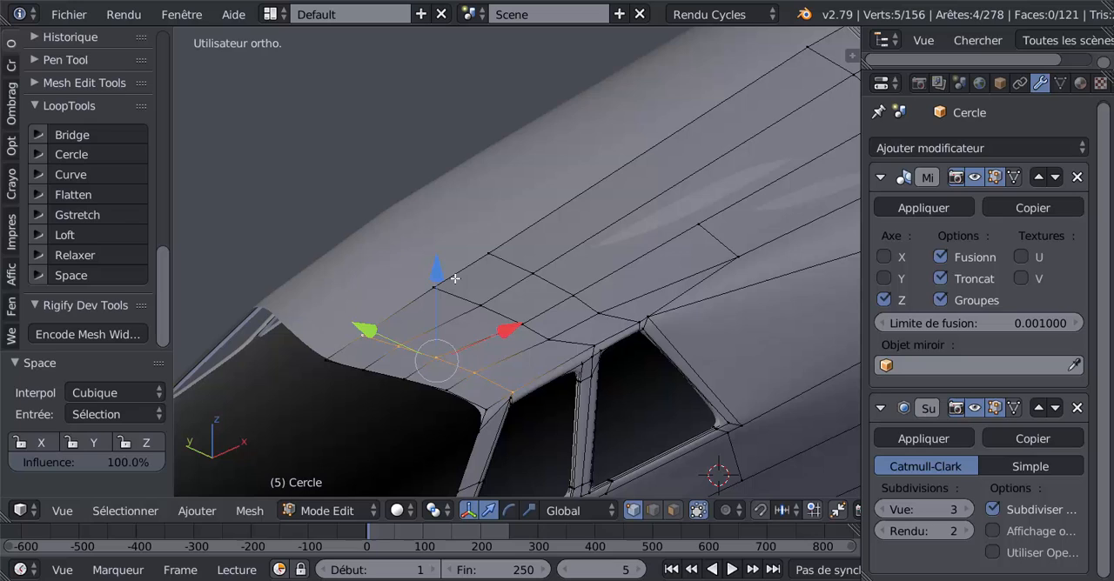
Evenly space the five roof vertices in the row starting at the pillar between the side windows with LoopTools Space.
right_click(588, 328)
shift+right_click(555, 332)
shift+right_click(524, 316)
shift+right_click(485, 299)
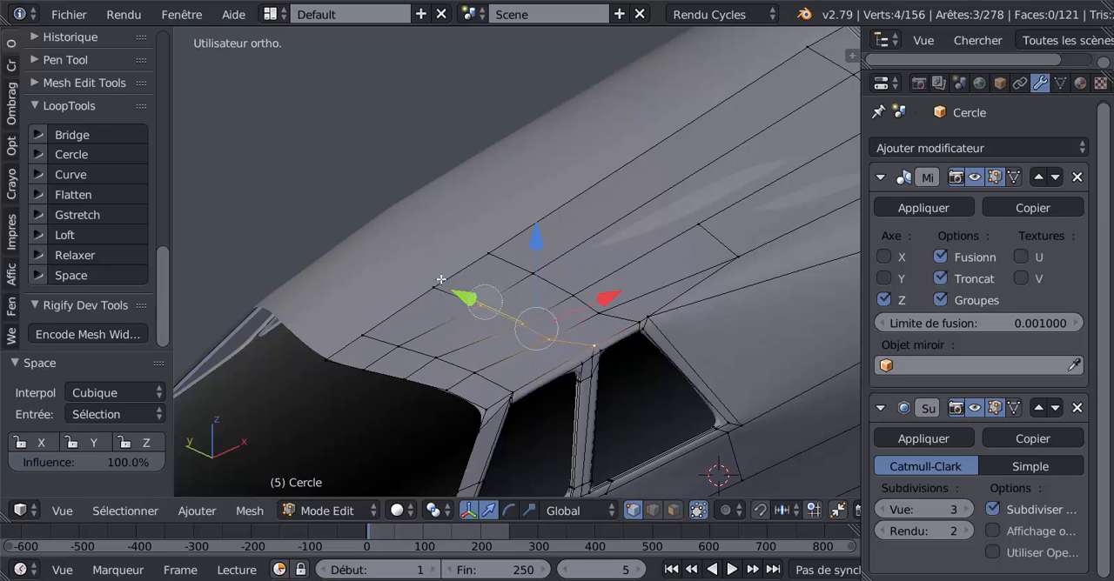
shift+right_click(442, 281)
click(97, 277)
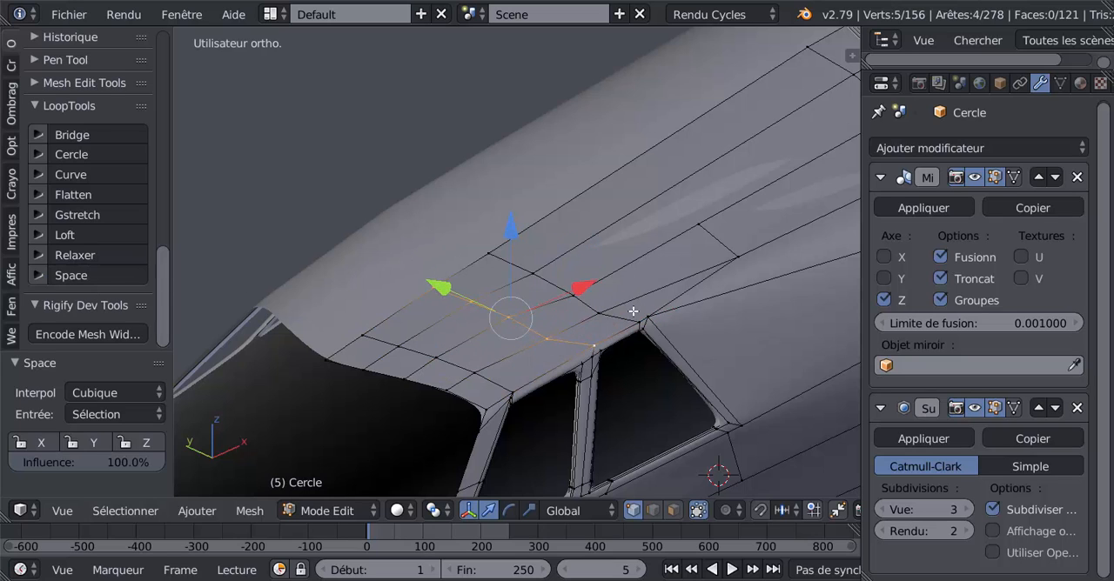
Evenly space the five roof vertices in the row starting at the rear side window's upper rear corner, and check the smoothed roof.
right_click(634, 314)
shift+right_click(597, 312)
shift+right_click(573, 294)
shift+right_click(533, 271)
shift+right_click(488, 253)
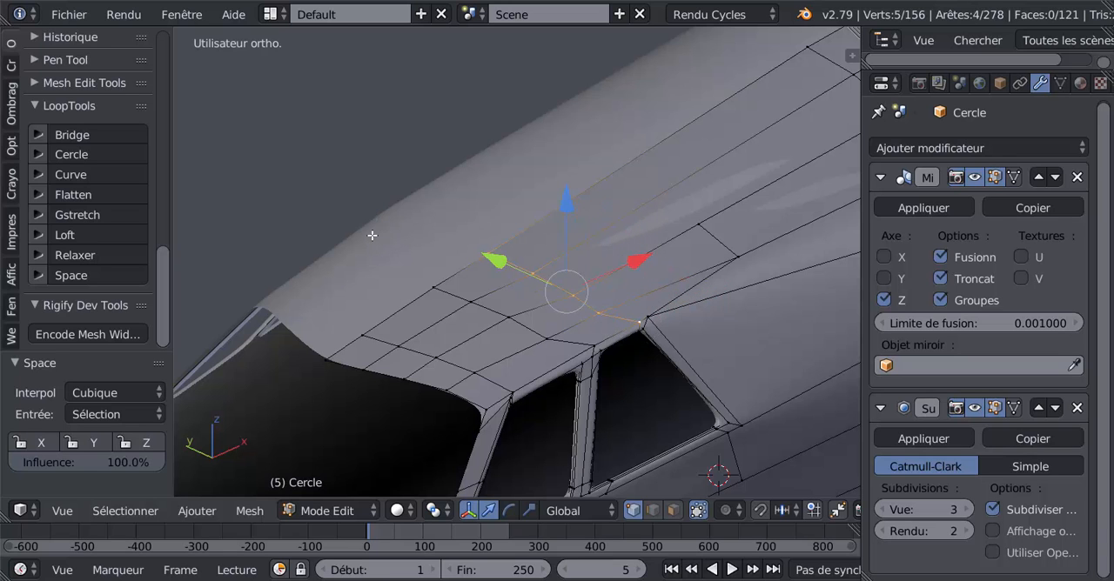
click(87, 275)
key(Tab)
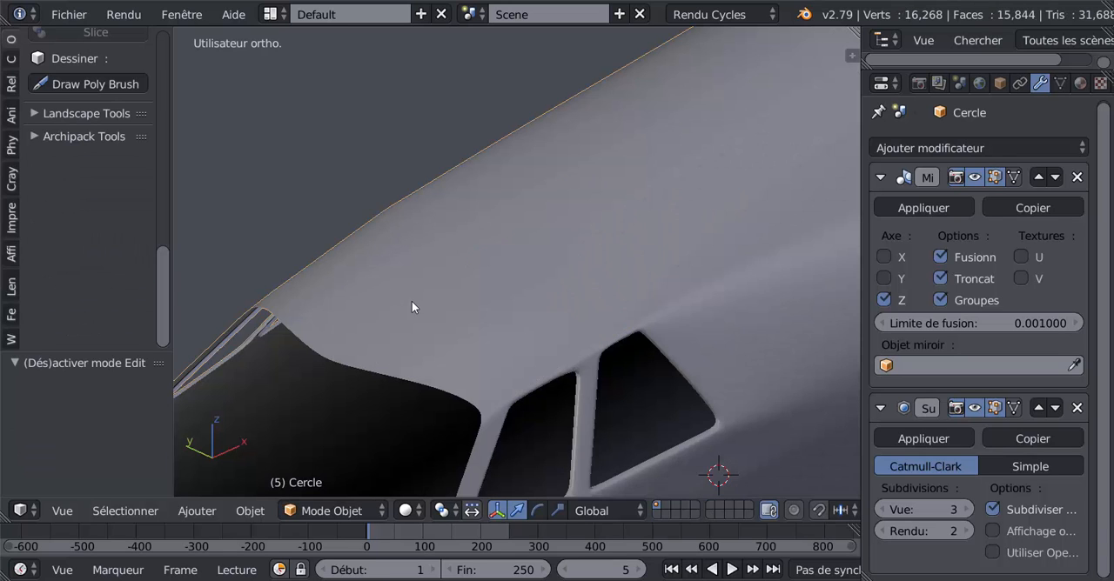
scroll(488, 331, down, 2)
Slide the roof vertex beside the middle pillar by a factor of about 0.105 and its inboard neighbour by about 0.085.
key(Tab)
middle_drag(568, 354, 637, 377)
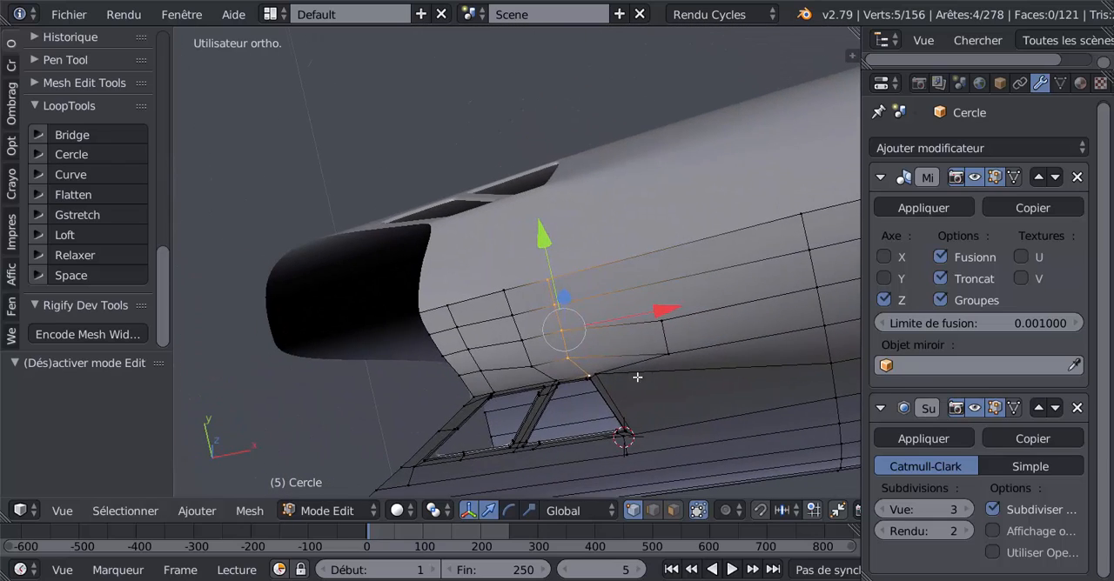
middle_drag(528, 348, 465, 357)
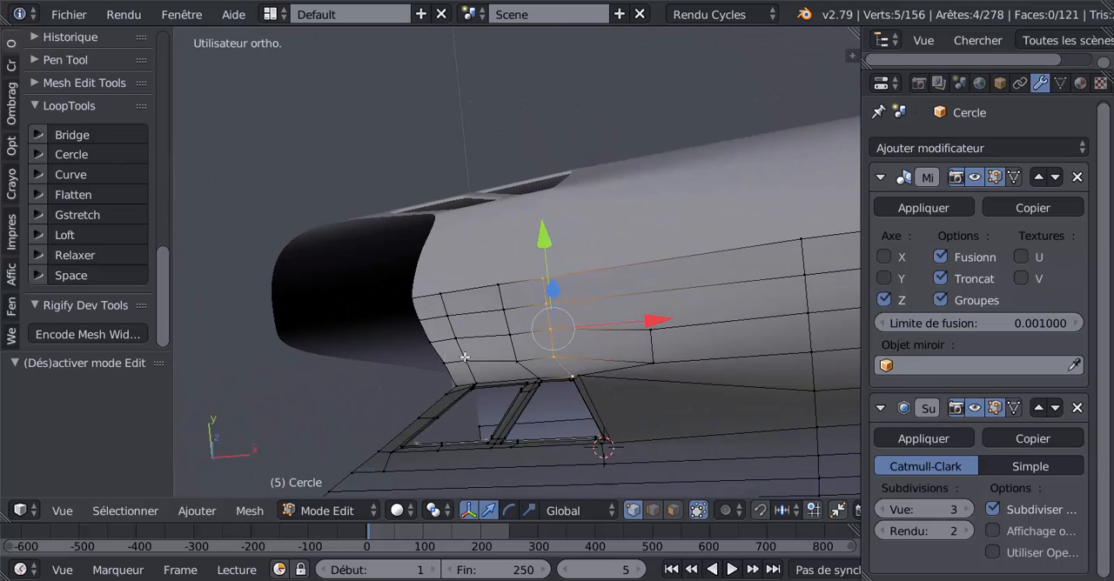
right_click(461, 355)
shift+right_click(517, 357)
shift+right_click(553, 357)
middle_drag(553, 357, 689, 279)
right_click(689, 278)
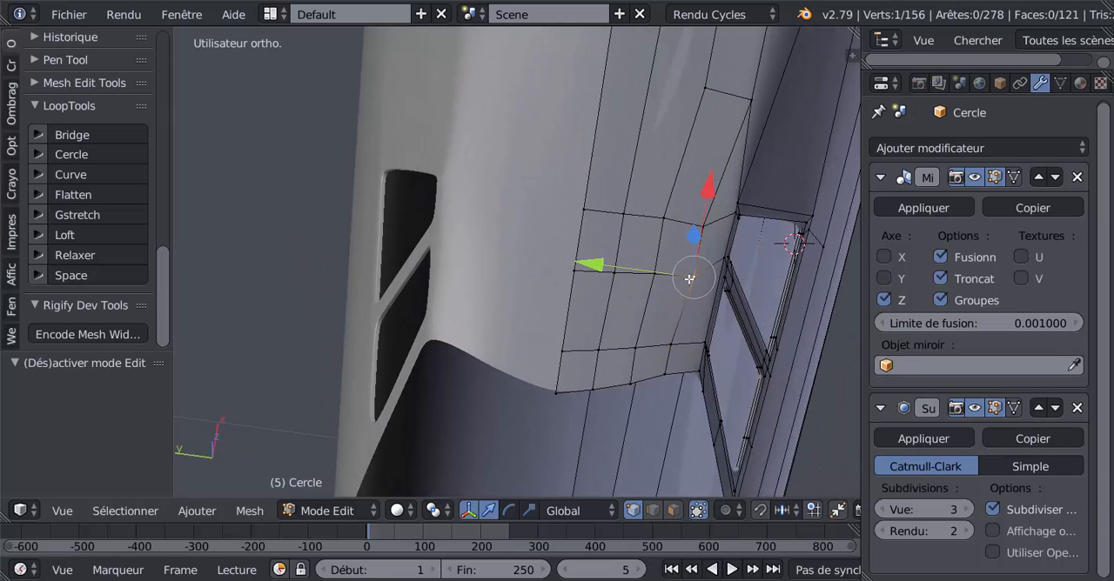
key(shift+v)
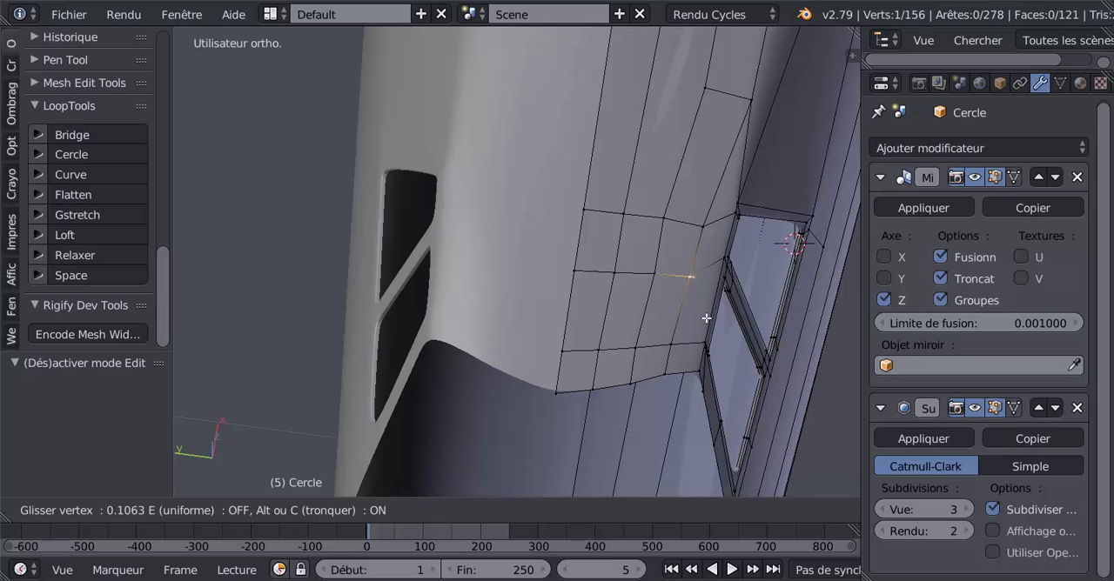
click(708, 317)
key(shift+v)
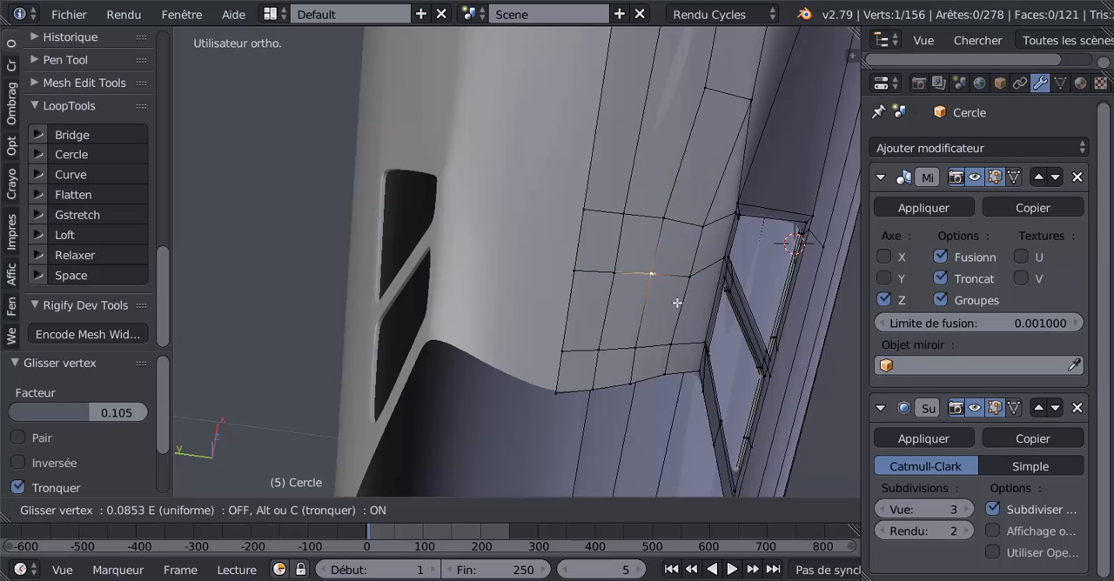
click(677, 303)
Slide the roof vertex next to the rear side window's upper corner by a factor of about 0.032, and check the surface in Object Mode.
right_click(706, 227)
key(shift+v)
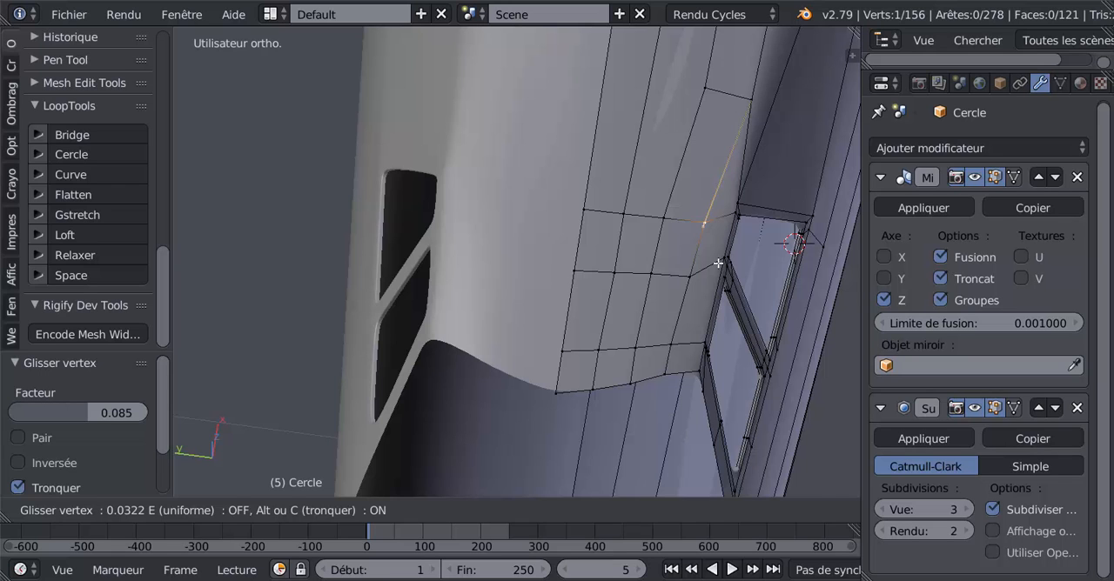
click(718, 263)
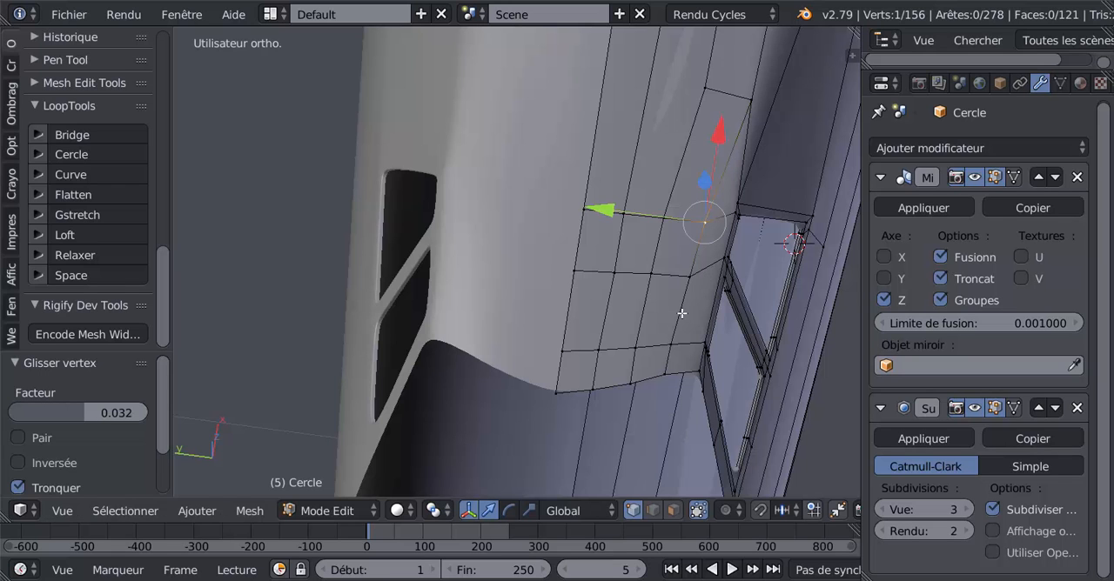
key(Tab)
key(Tab)
middle_drag(683, 327, 554, 338)
key(Tab)
scroll(540, 320, down, 3)
Set the subdivision viewport level to 0 and select the three frame vertices at the rear side window's lower rear corner.
key(Tab)
scroll(600, 351, up, 2)
scroll(562, 341, up, 3)
scroll(597, 335, up, 2)
right_click(646, 325)
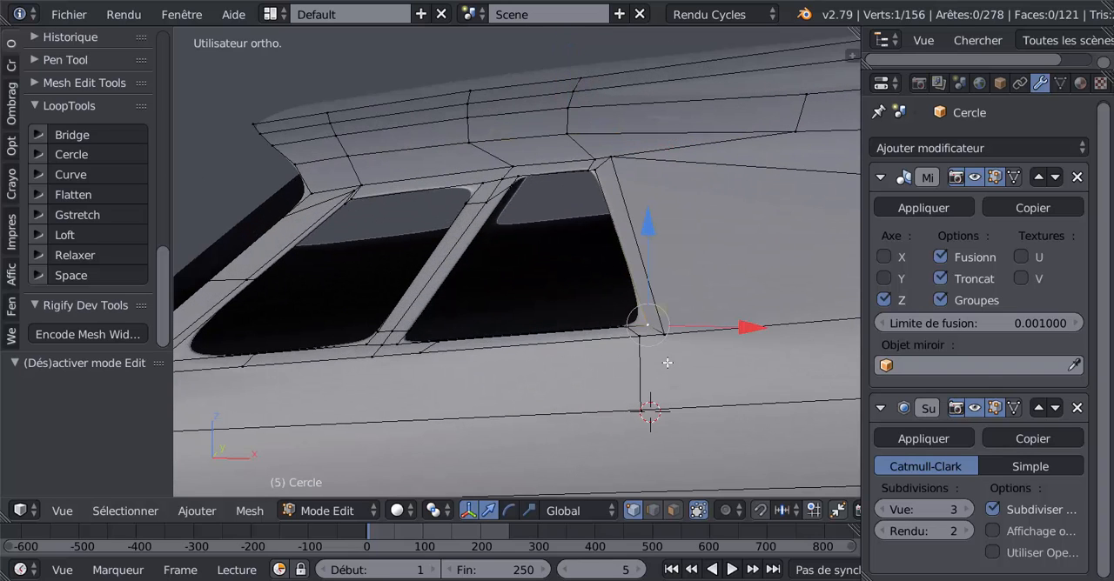
middle_drag(672, 377, 584, 381)
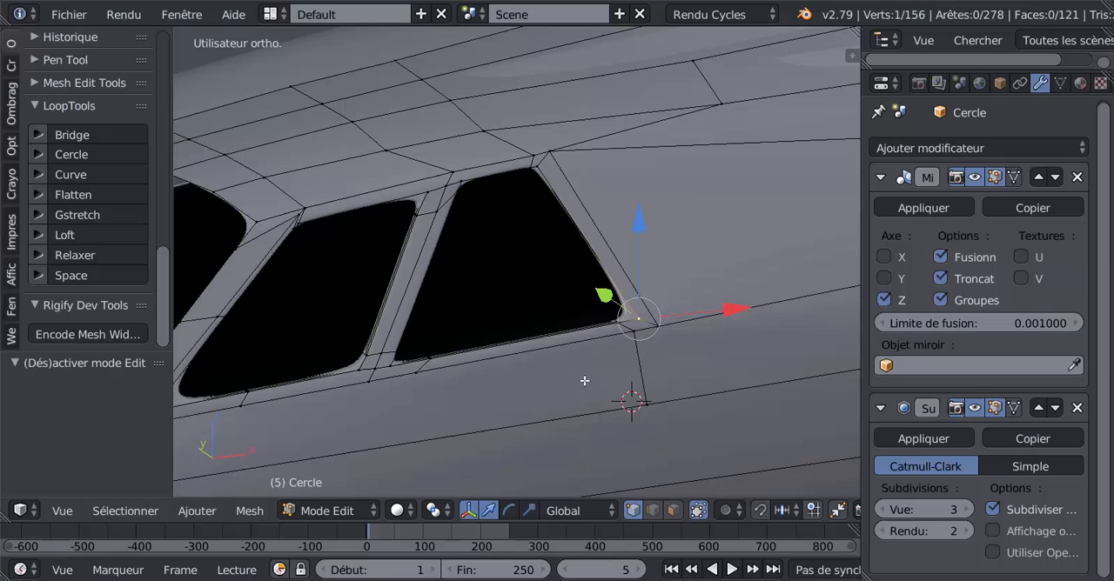
click(881, 516)
click(882, 515)
click(882, 515)
middle_drag(751, 427, 606, 371)
scroll(639, 388, up, 4)
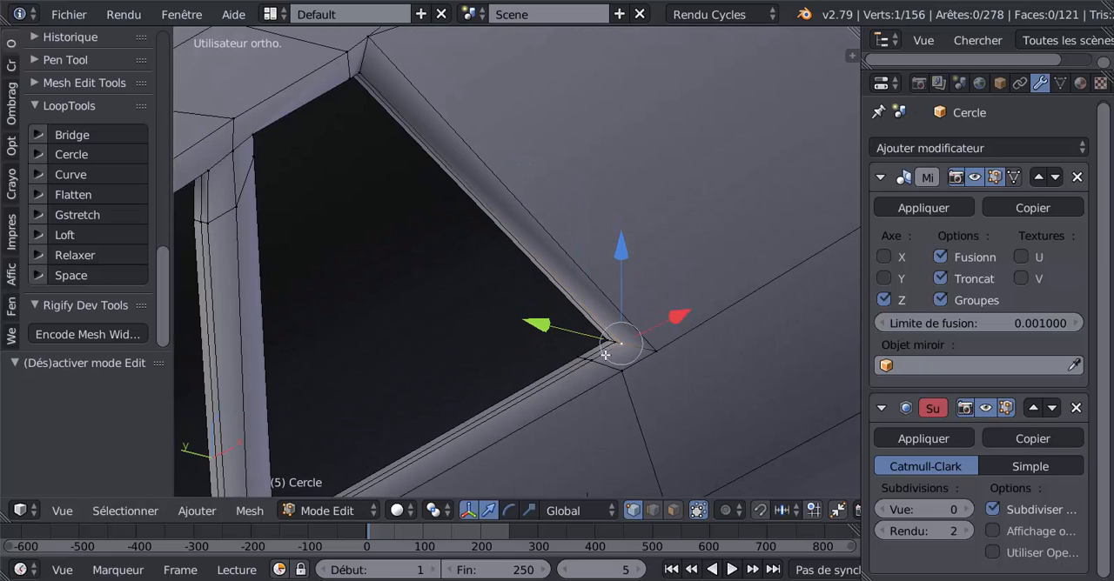
shift+right_click(615, 343)
shift+right_click(608, 343)
Set the subdivision viewport level to 2 to view the rear side window's lower rear corner smoothed.
scroll(630, 386, down, 3)
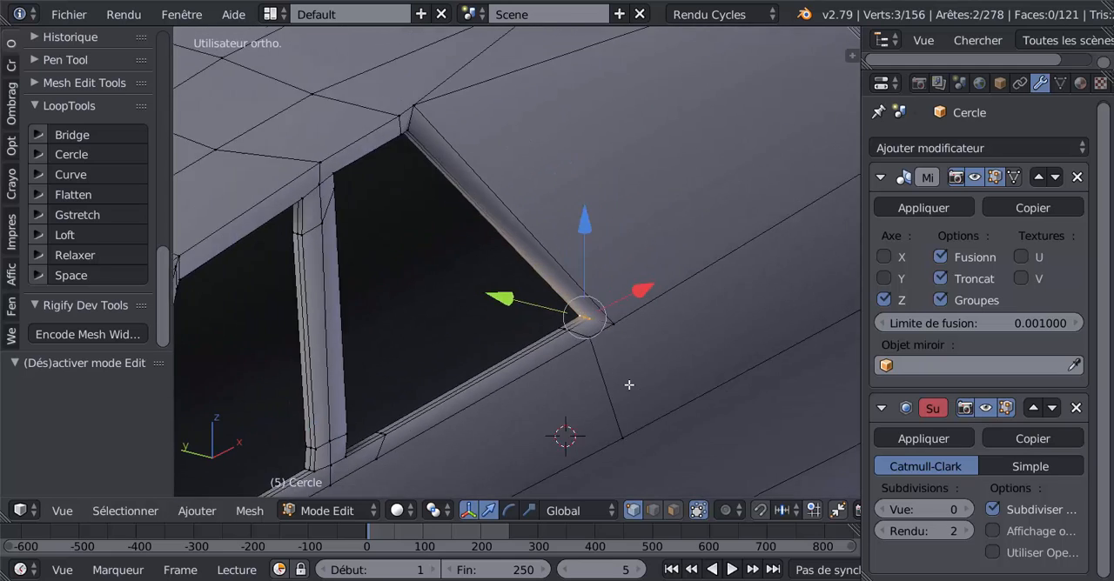
mouse_move(629, 386)
middle_down()
mouse_move(529, 408)
mouse_move(465, 390)
mouse_move(618, 390)
middle_up()
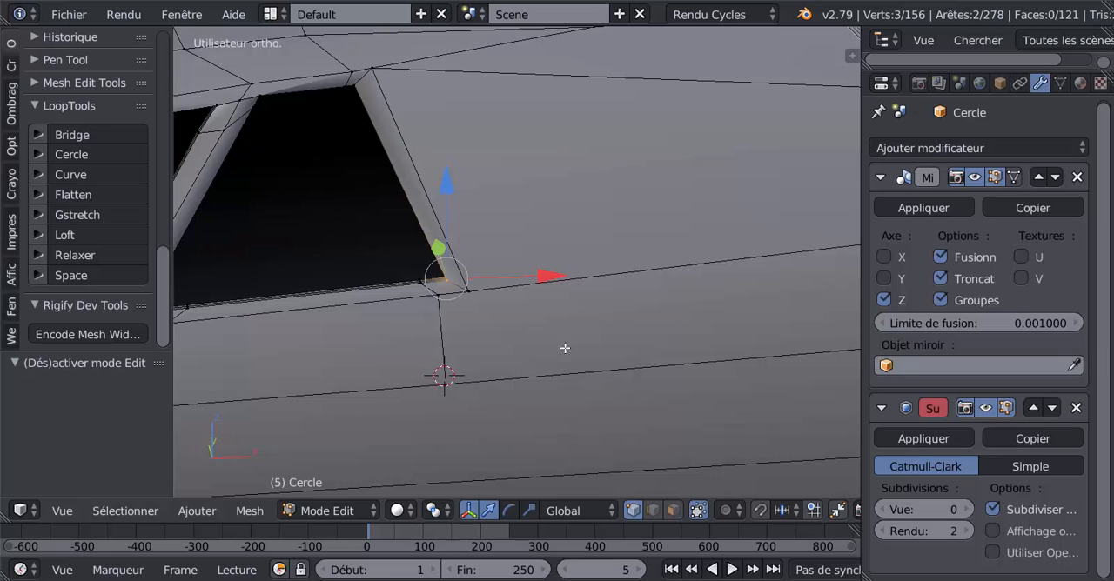
click(966, 511)
click(966, 511)
click(966, 511)
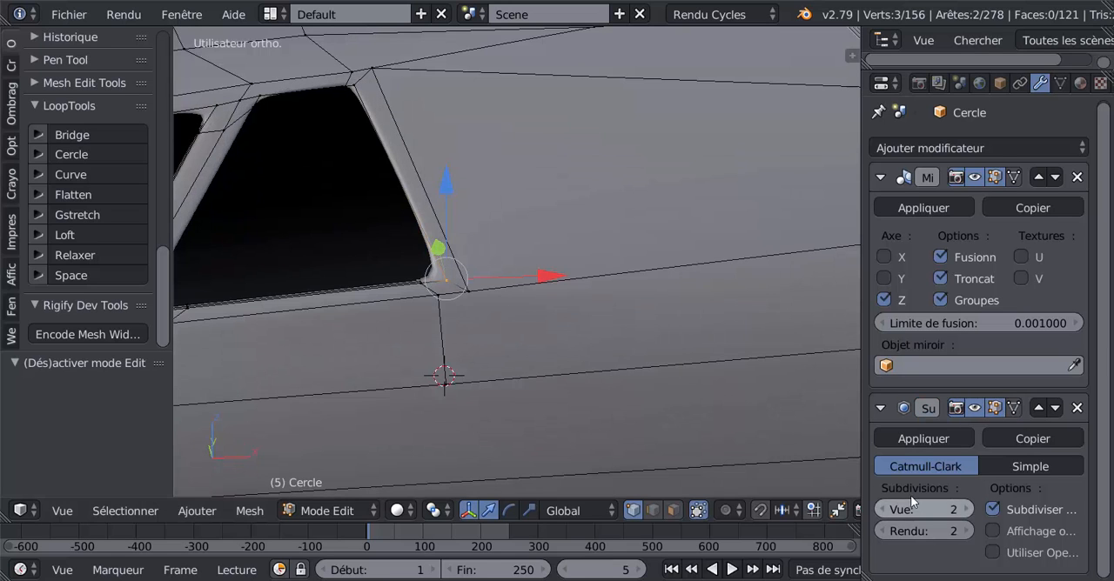
Set the subdivision viewport level to 3 and move the rear side window's selected lower rear corner vertices -0.001 along X in front view.
scroll(639, 368, down, 3)
shift+middle_drag(639, 368, 736, 381)
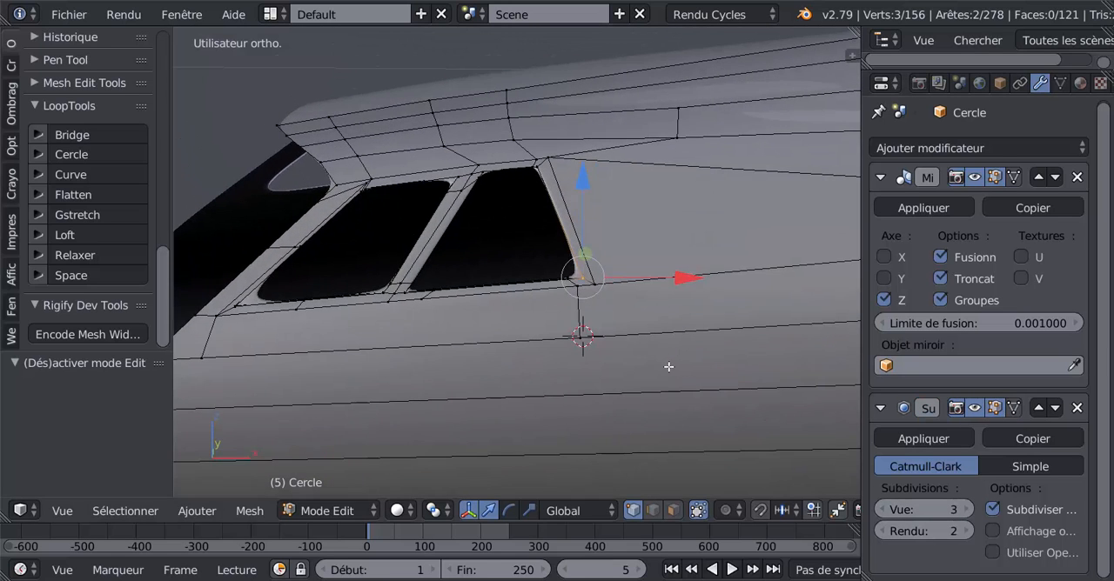
key(KP_3)
key(KP_1)
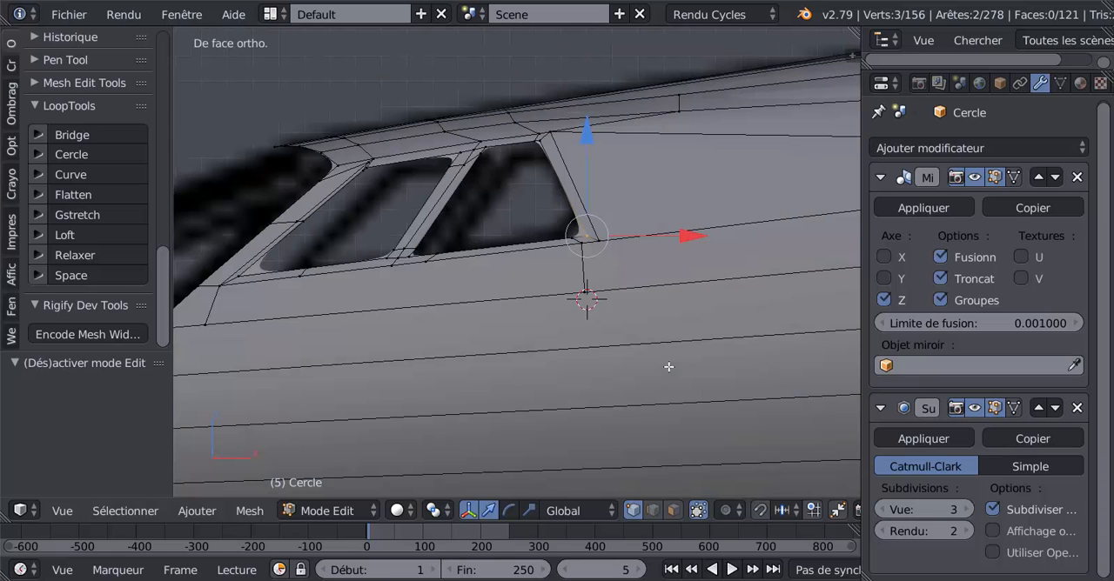
scroll(676, 346, up, 2)
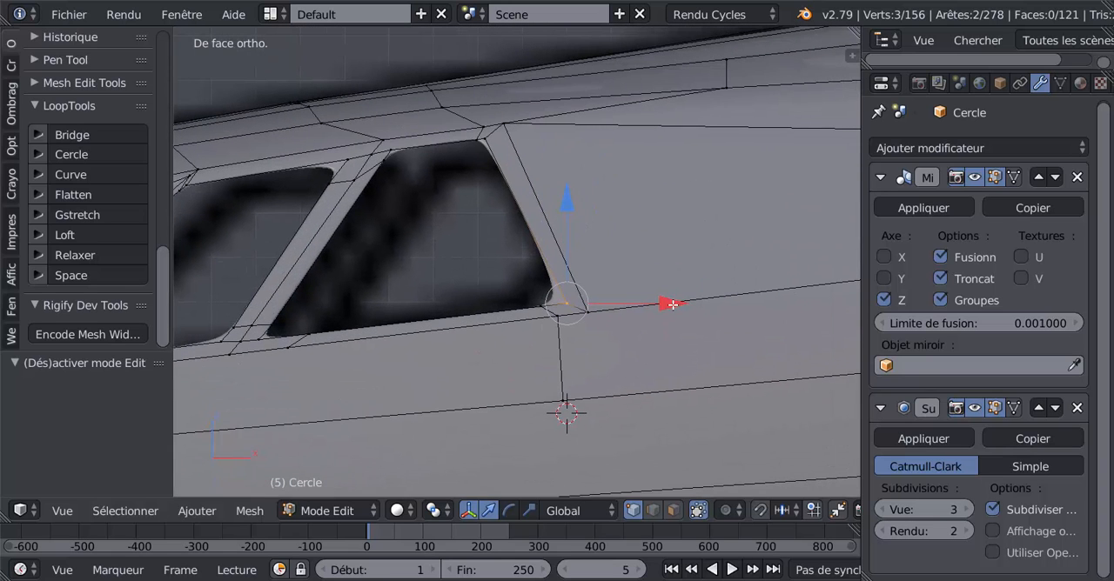
drag(672, 305, 667, 322)
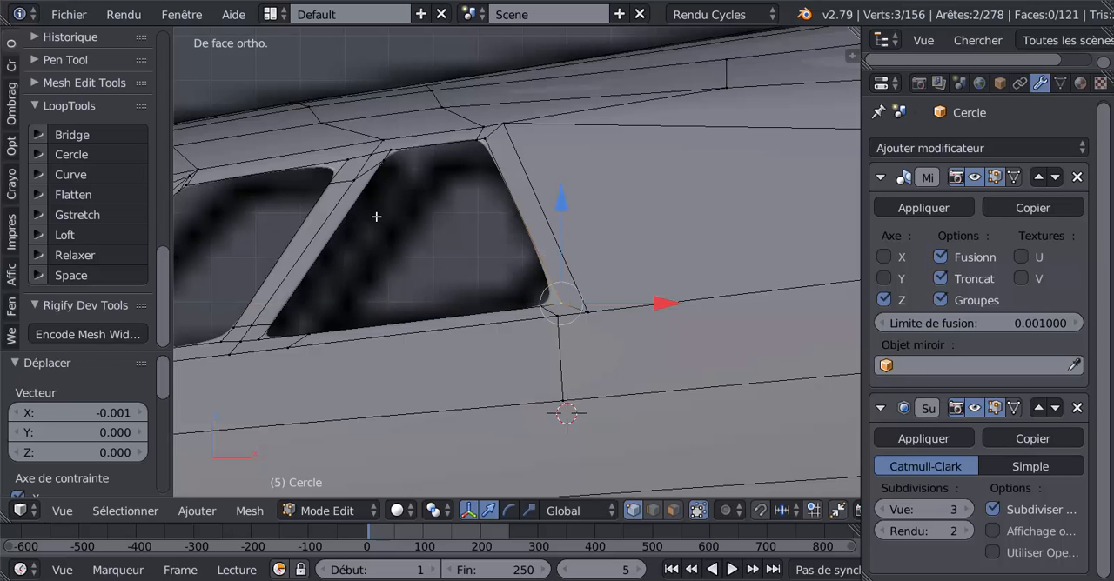
Compare the side windows with the reference in wireframe, and check the smoothed fuselage shaded in Object Mode from an angle and the front view.
scroll(400, 258, down, 2)
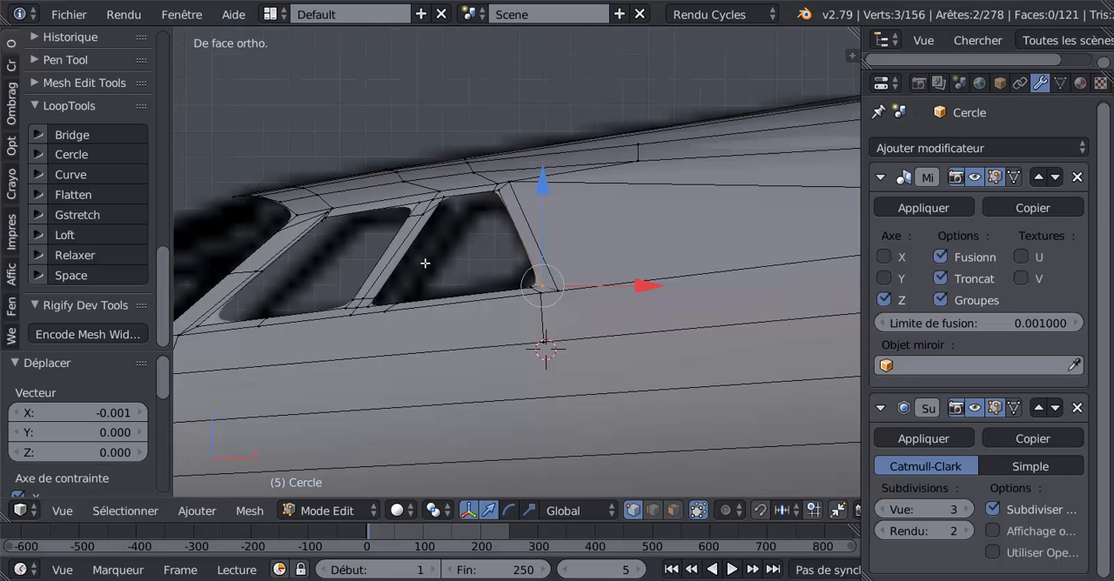
key(z)
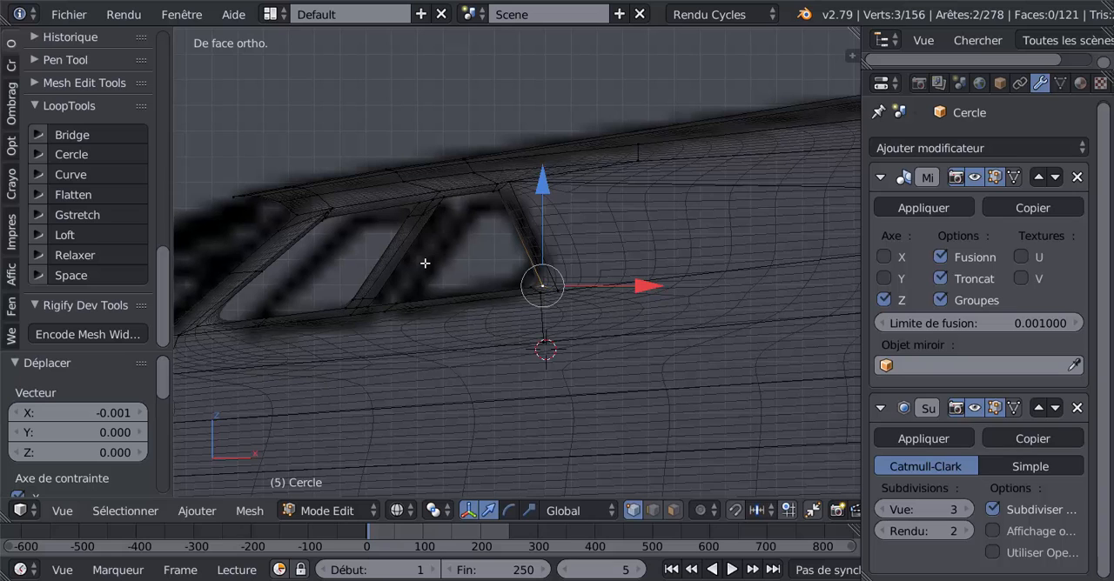
key(Tab)
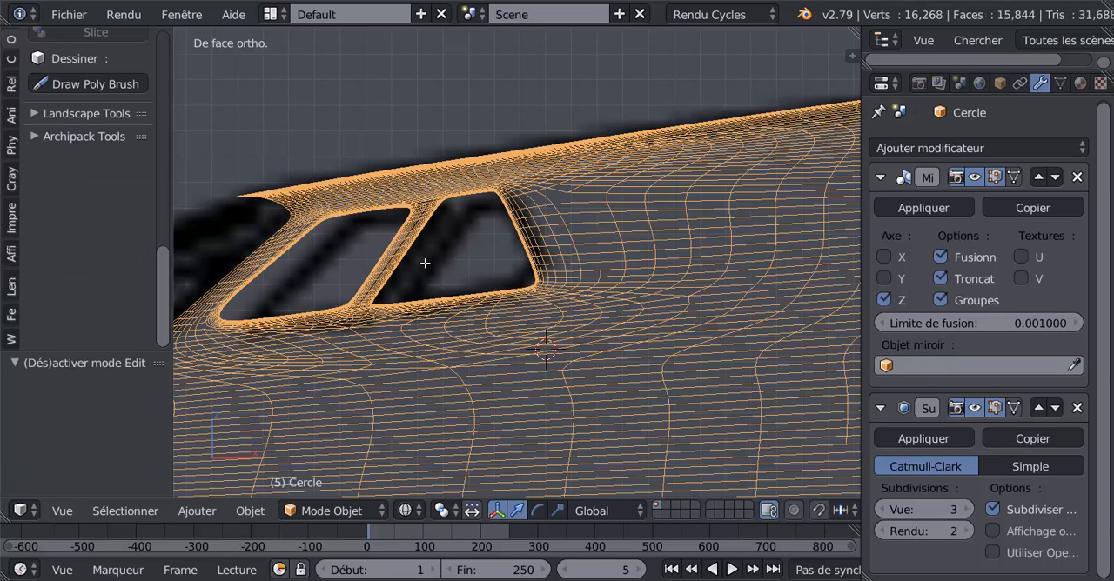
key(z)
mouse_move(425, 268)
middle_down()
mouse_move(459, 322)
mouse_move(527, 328)
mouse_move(532, 355)
mouse_move(428, 348)
mouse_move(466, 338)
middle_up()
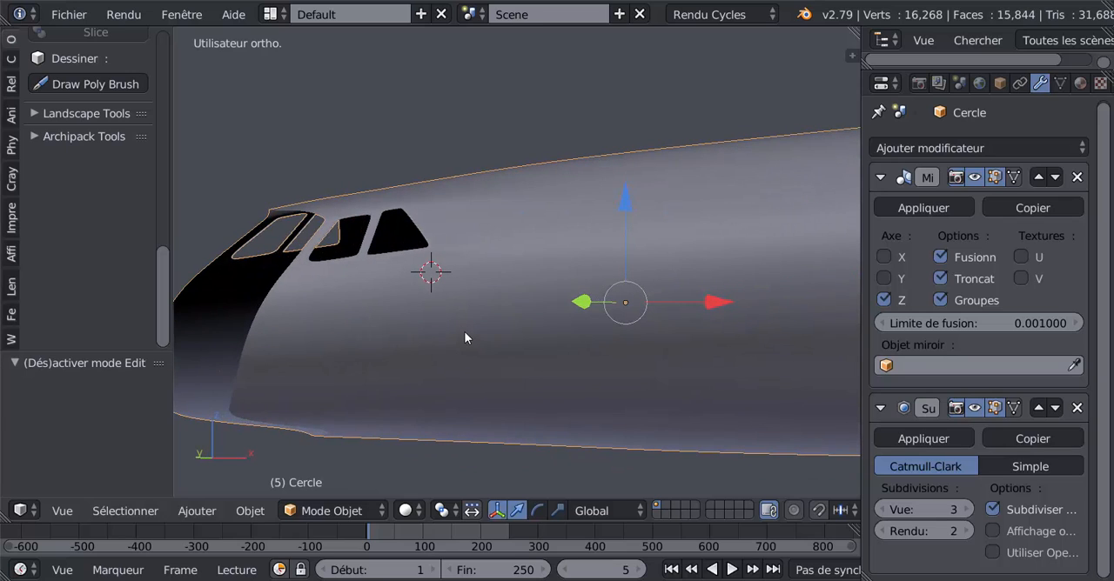
key(KP_1)
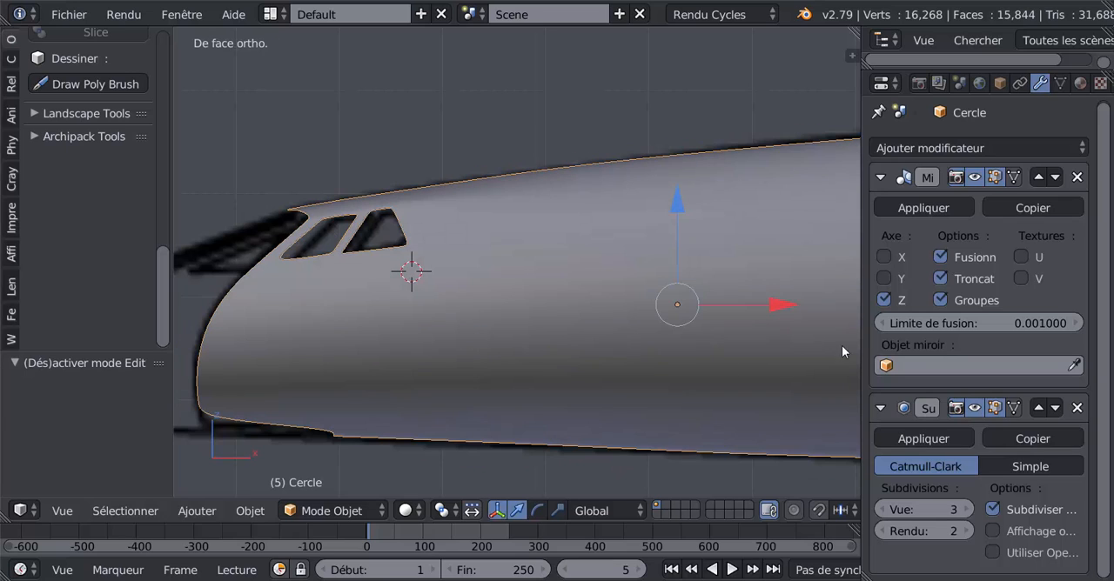
Widen the 3D viewport and examine the fuselage section against the reference drawing, from the pointed nose cone back to the cabin windows.
drag(862, 363, 983, 362)
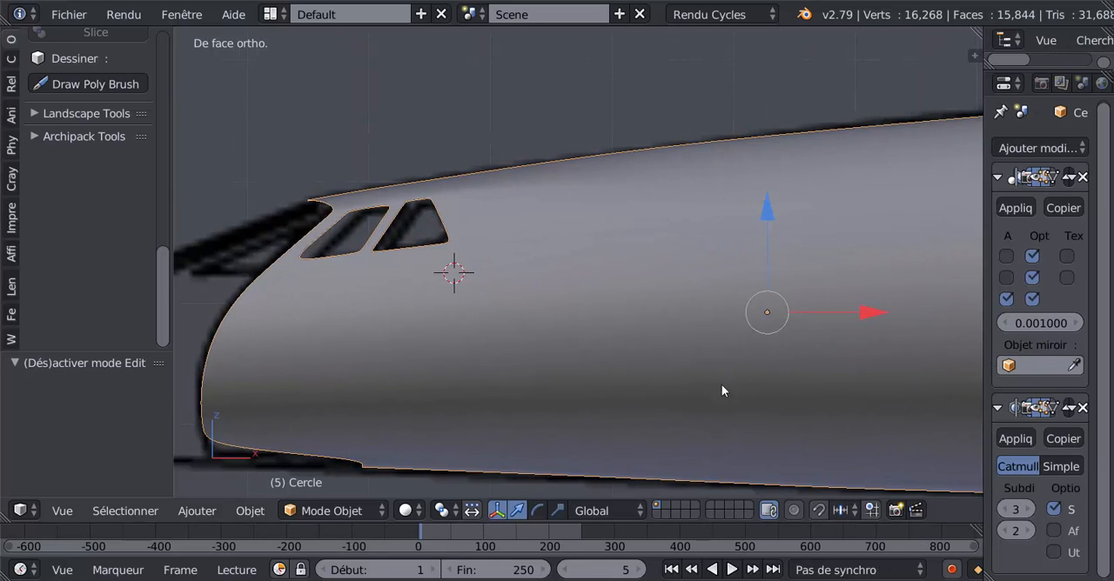
shift+middle_drag(566, 342, 865, 307)
scroll(864, 307, down, 4)
shift+middle_drag(587, 314, 644, 307)
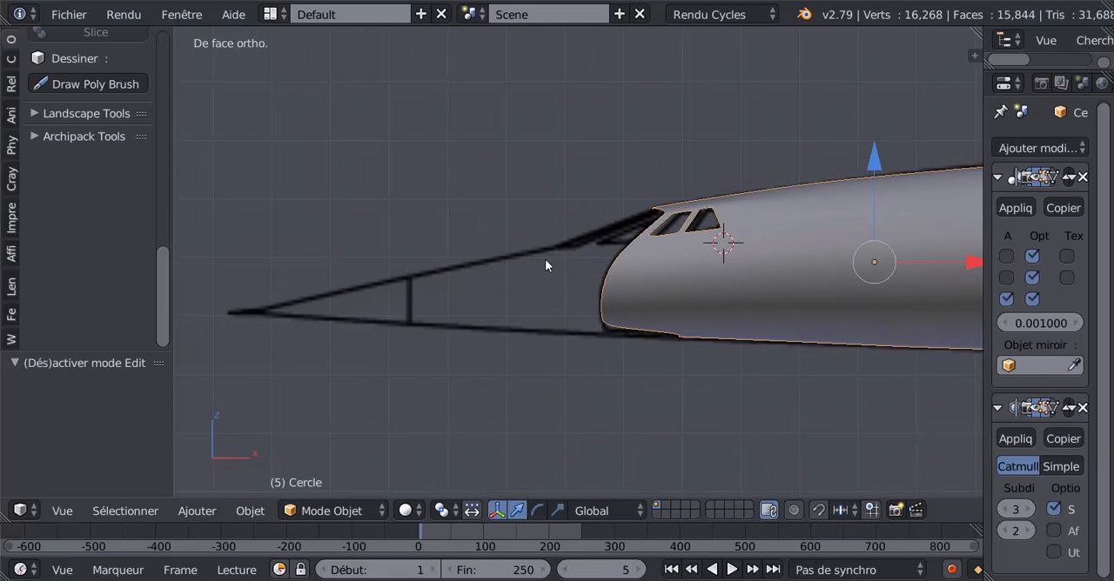
scroll(510, 306, up, 1)
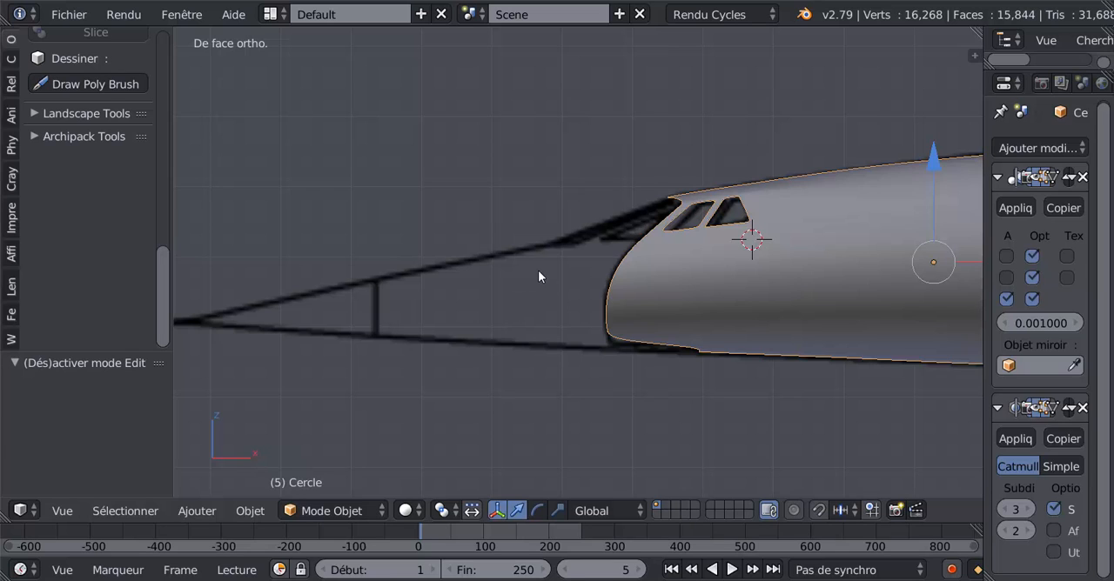
scroll(510, 295, down, 2)
scroll(491, 283, up, 2)
scroll(490, 302, down, 1)
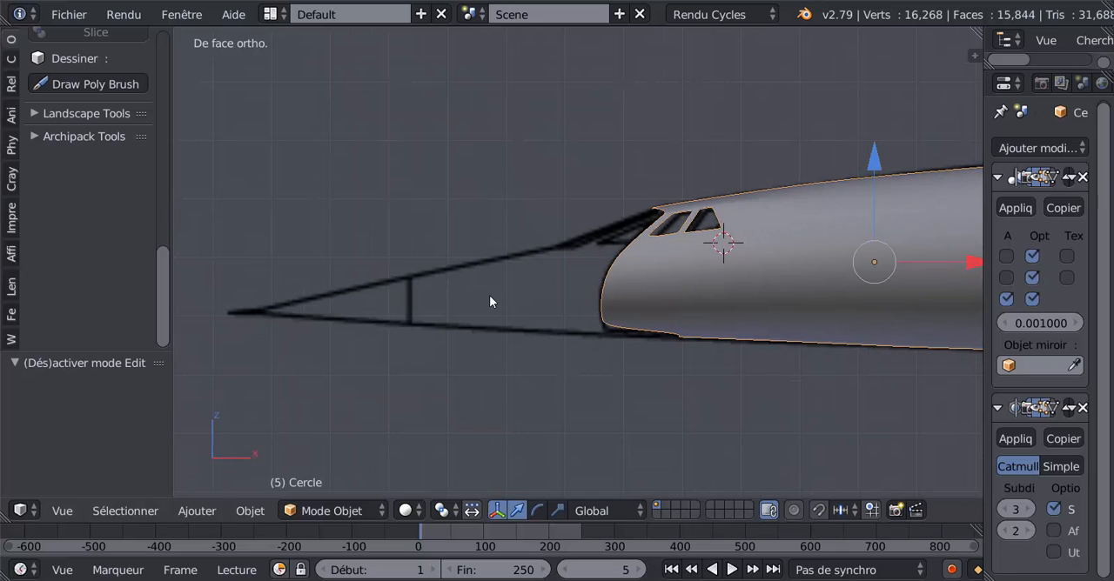
shift+middle_drag(566, 323, 412, 318)
scroll(410, 316, down, 1)
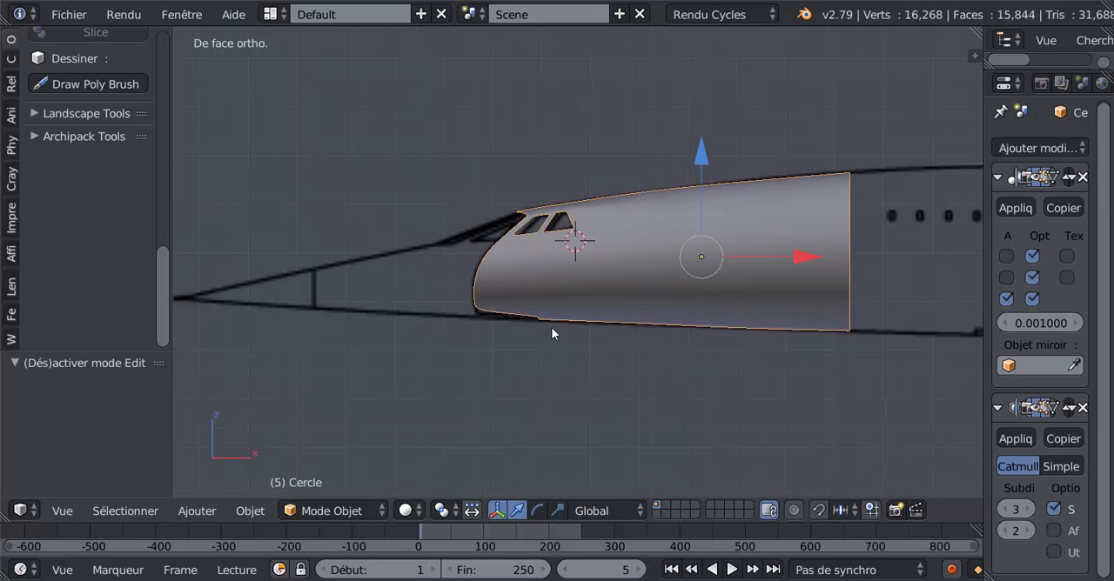
scroll(552, 333, up, 2)
scroll(555, 321, down, 2)
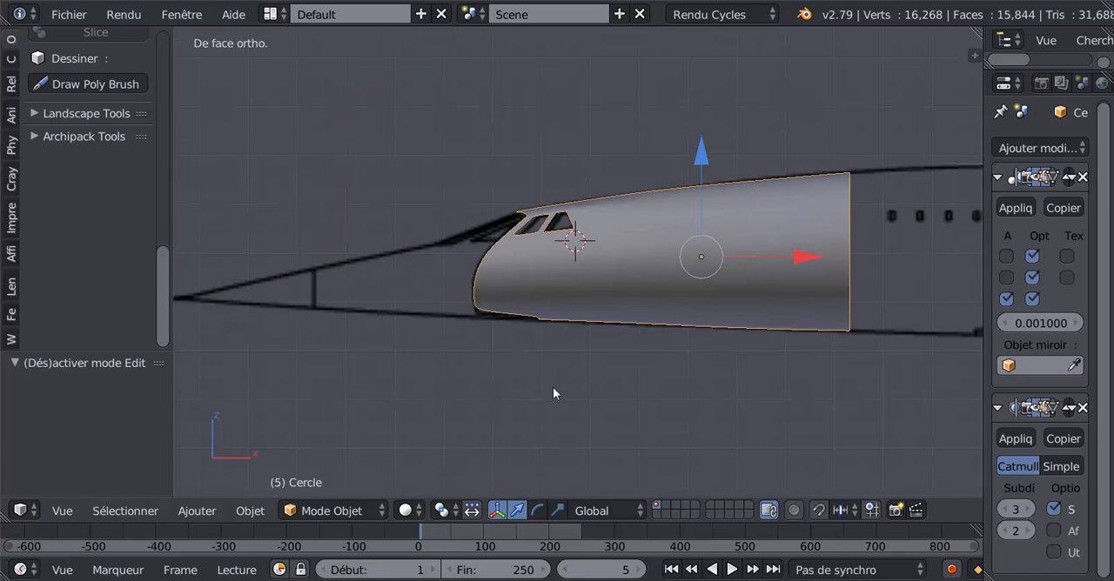